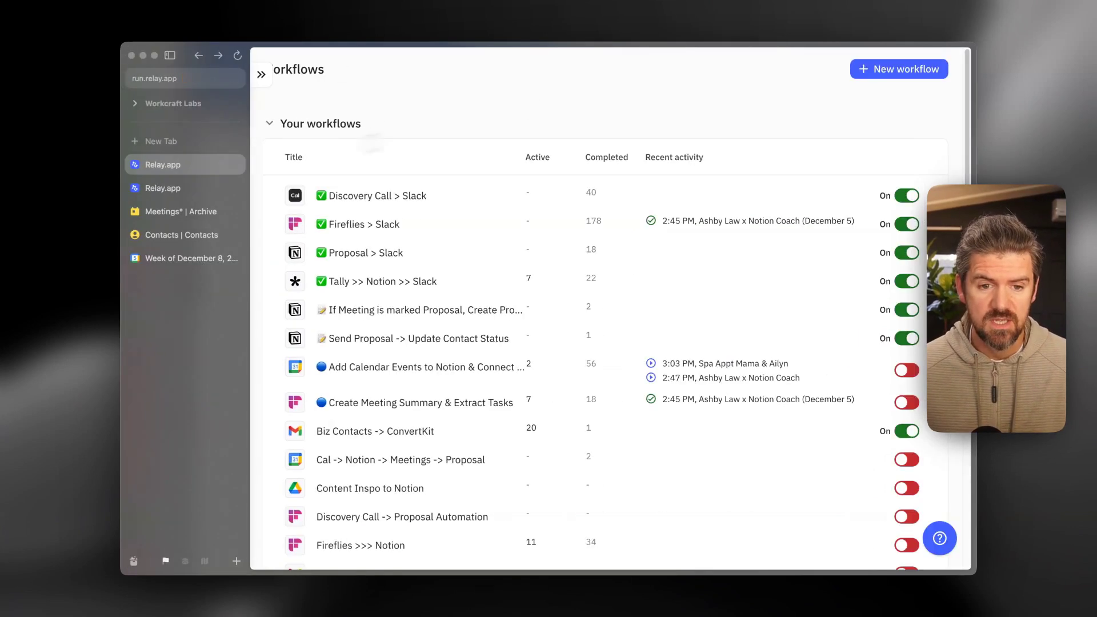
Switch to the Notion Meetings database, open the Notion Demo Session page, and examine its properties, expanded links, agenda and action items.
key("ctrl+Tab")
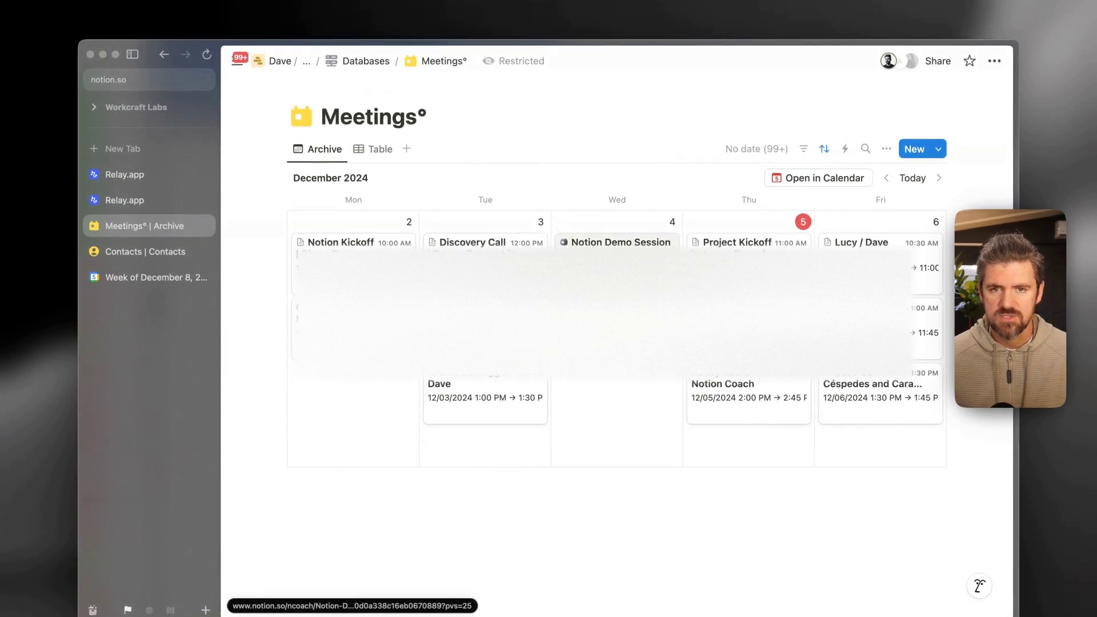
left_click(620, 243)
scroll(726, 250, "down", 3)
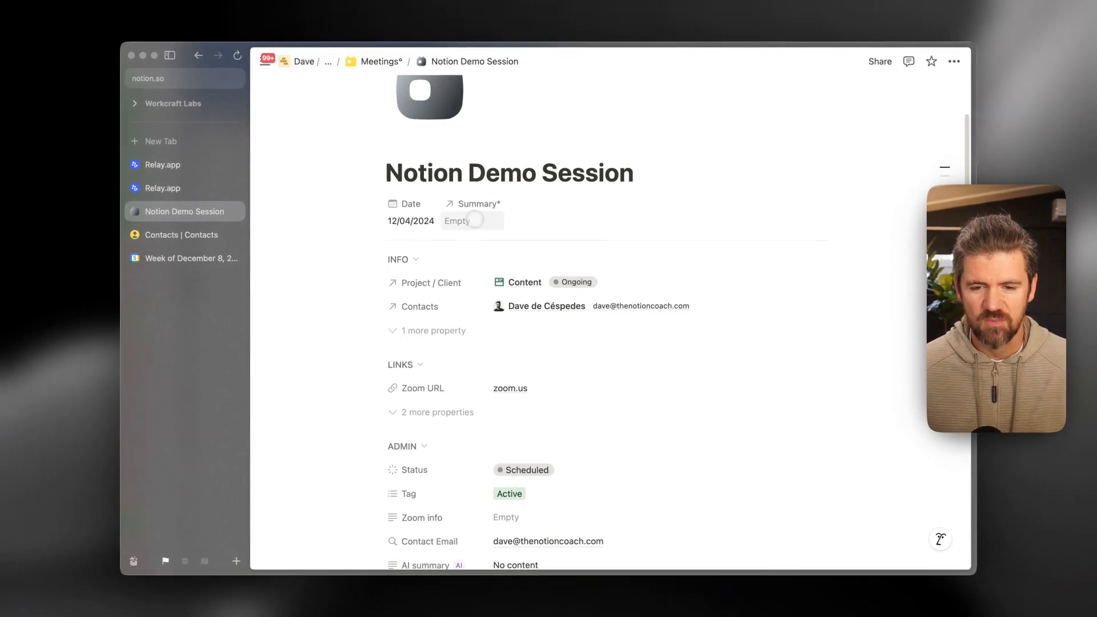
scroll(475, 220, "down", 2)
scroll(485, 238, "down", 1)
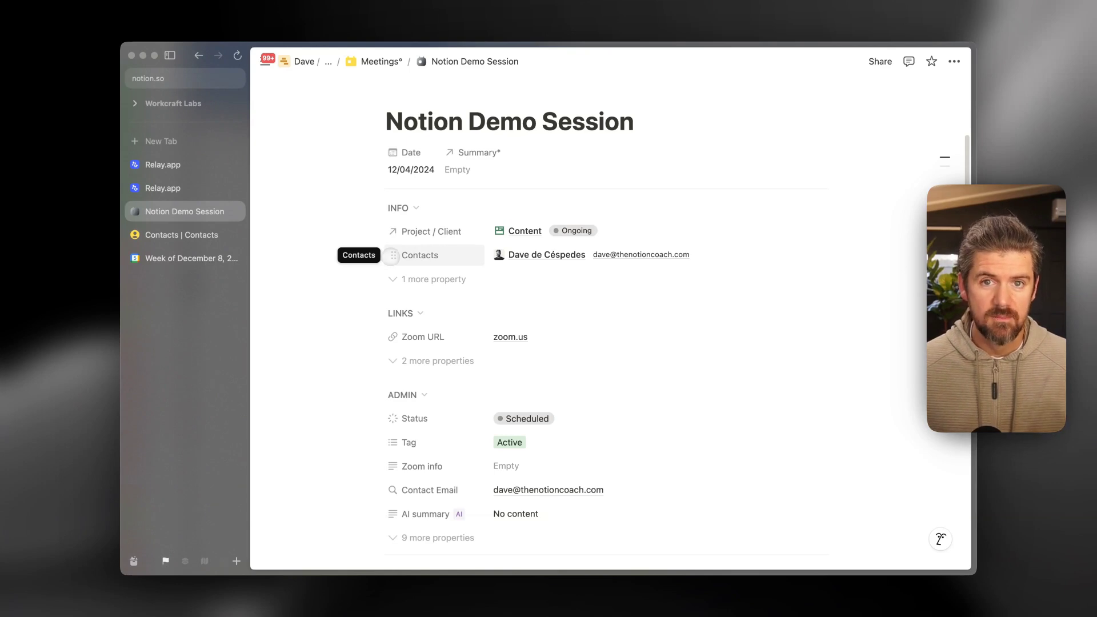
scroll(496, 319, "down", 1)
scroll(496, 319, "down", 2)
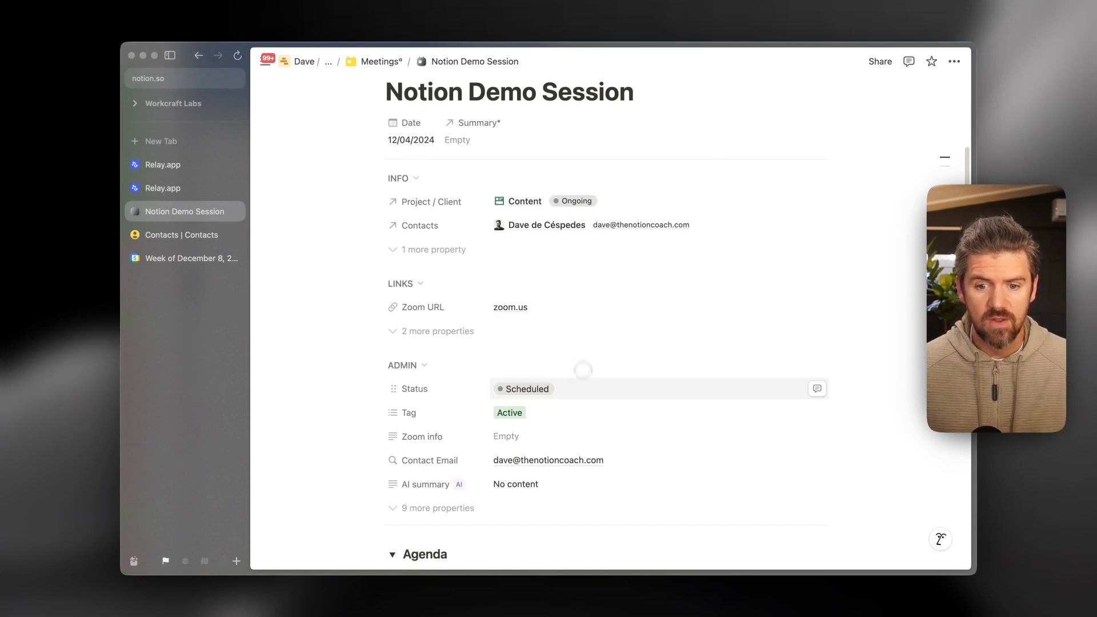
scroll(583, 363, "down", 6)
left_click(437, 277)
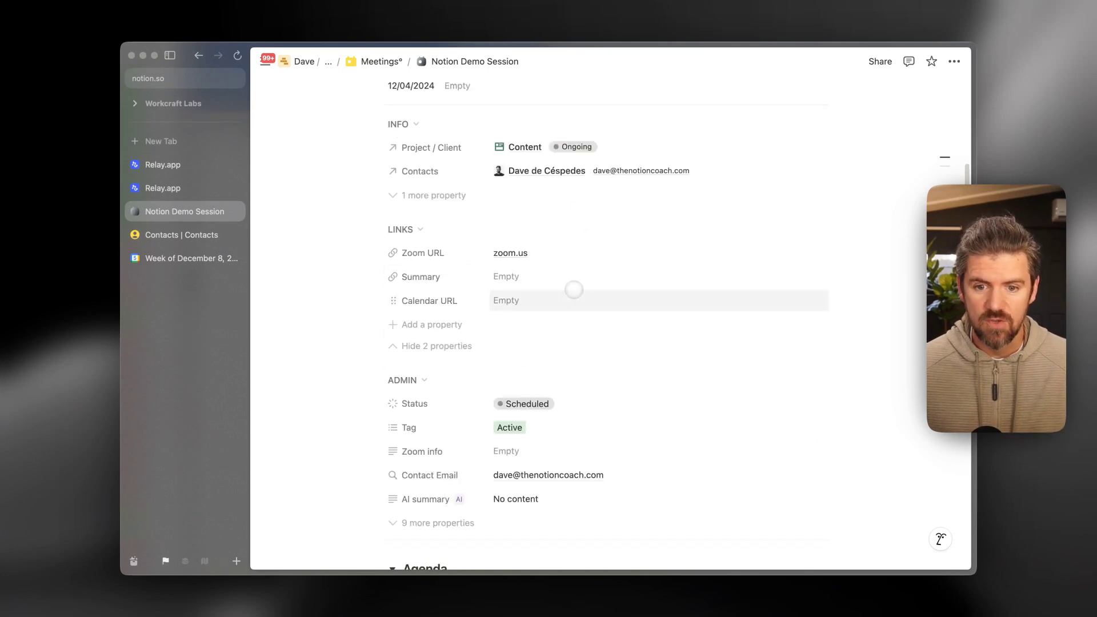
scroll(572, 294, "up", 4)
scroll(564, 303, "down", 12)
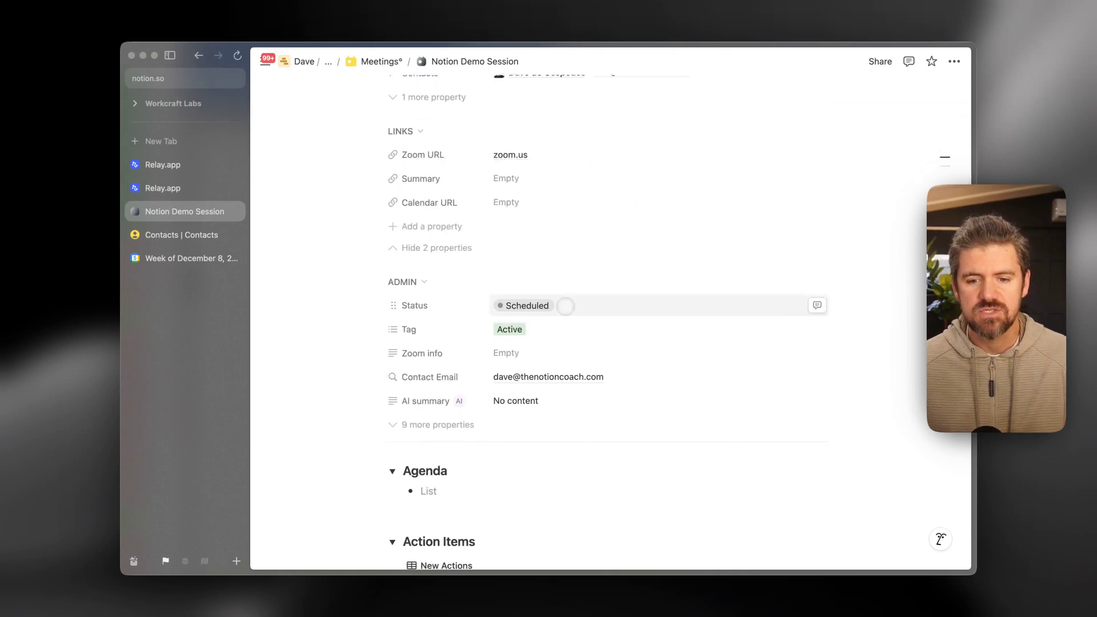
scroll(565, 309, "down", 3)
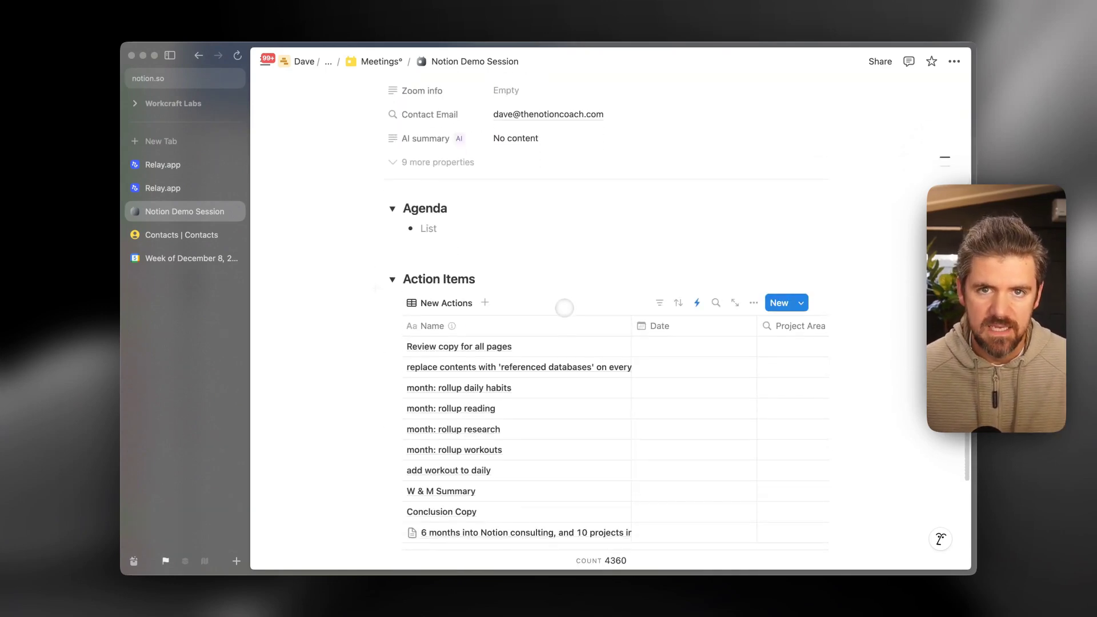
Look over the Notion Contacts database and the Google Calendar week of December 8.
left_click(181, 234)
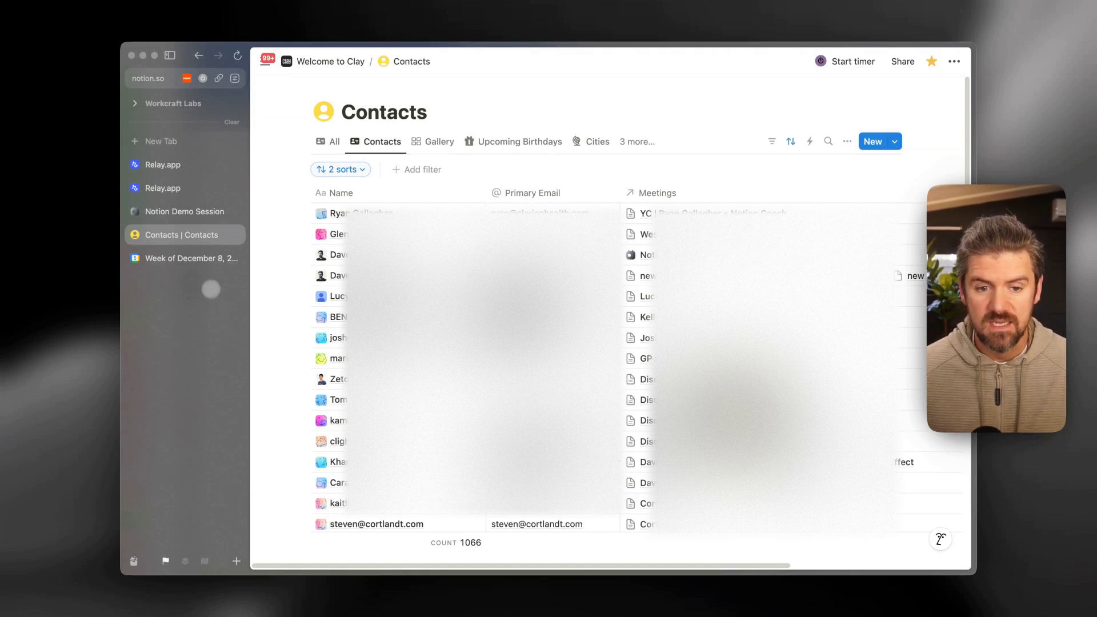
left_click(203, 258)
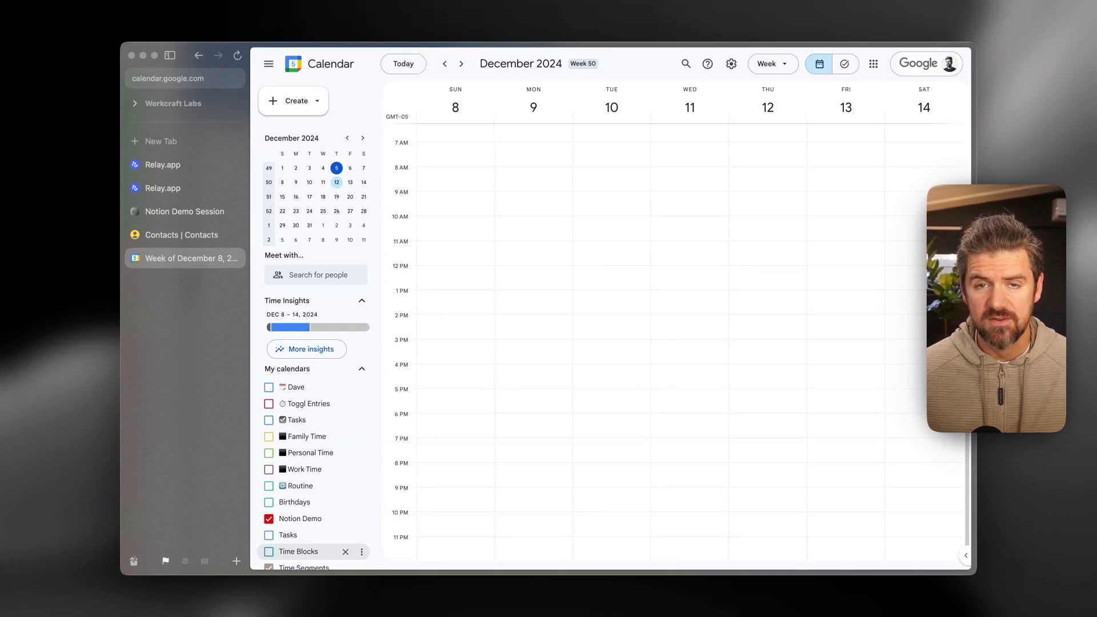
Switch to Relay.app and create a new workflow named "Google Calendar -> Notion Meetings".
left_click(155, 164)
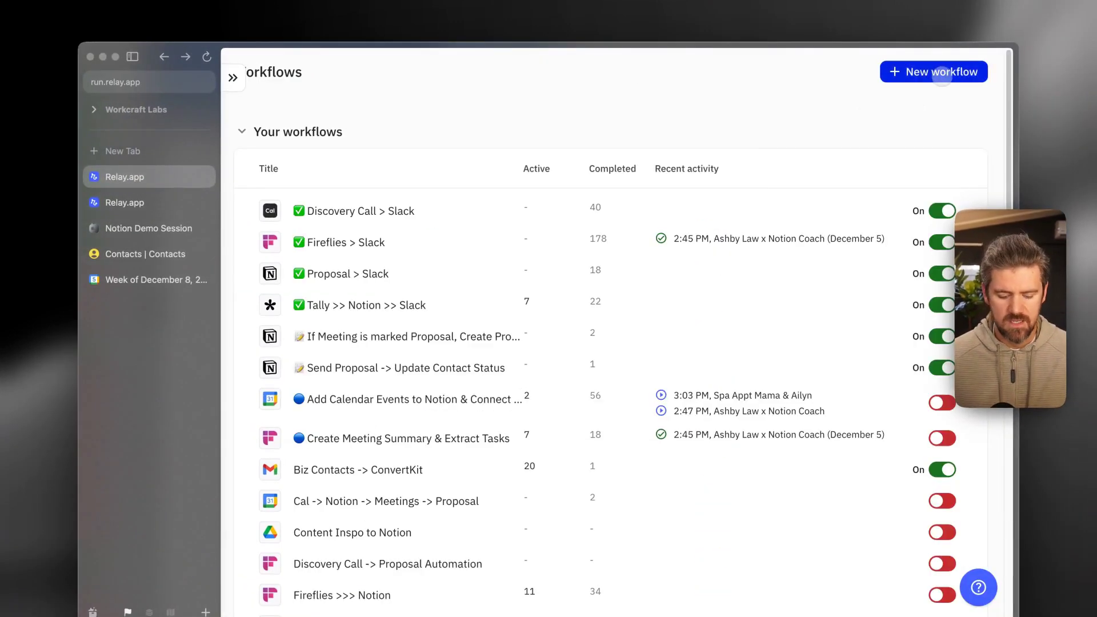
key("super+s")
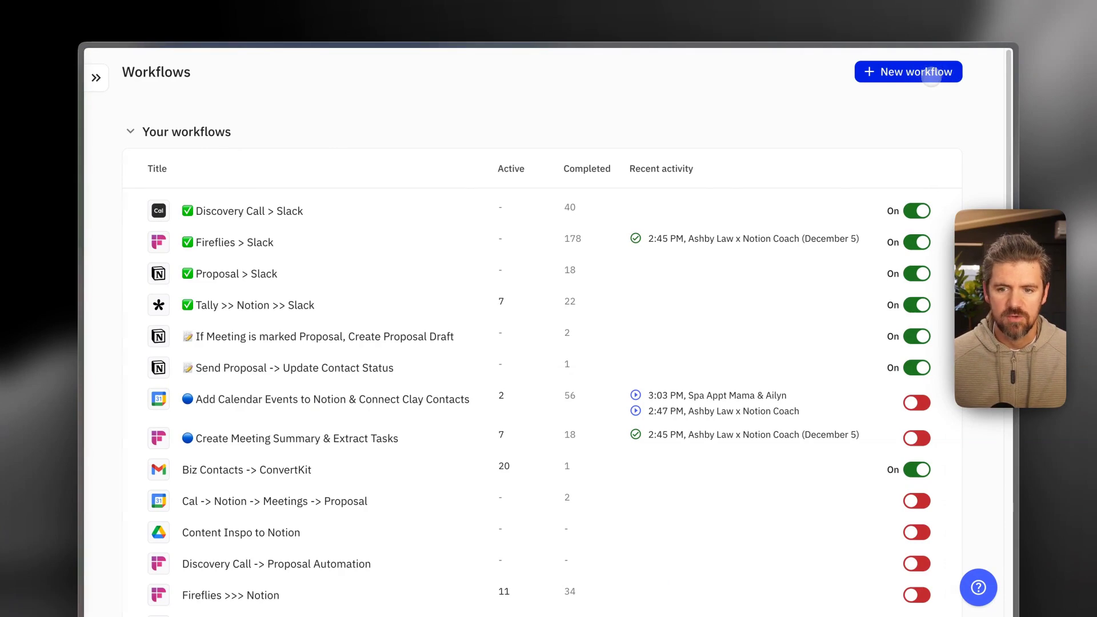
left_click(931, 75)
left_click(214, 76)
type("Google Calendar -> Notion")
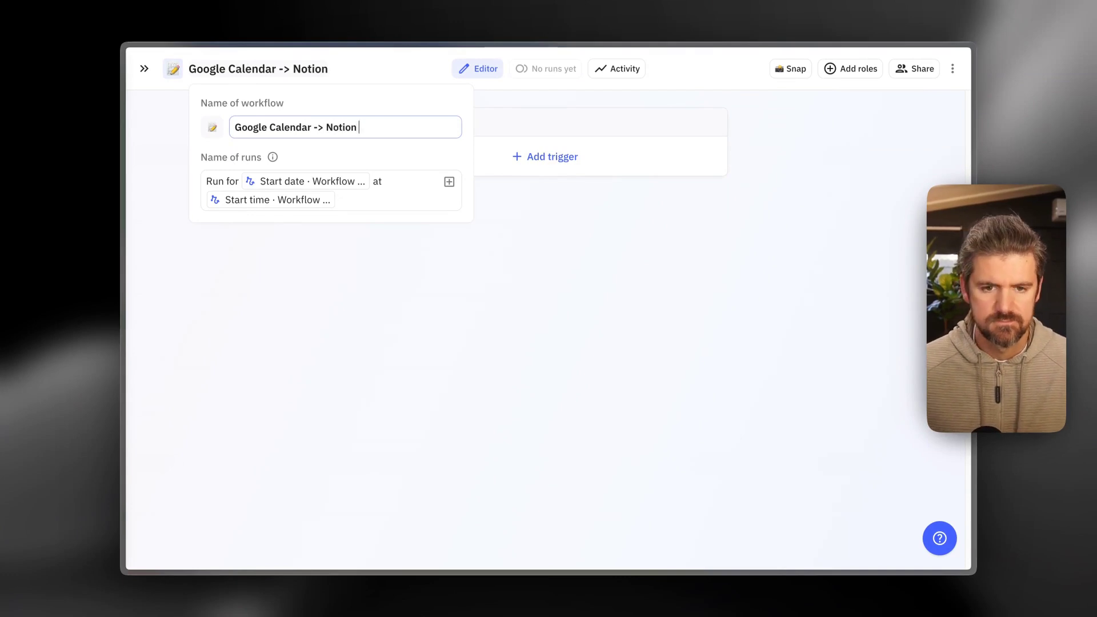
type("s")
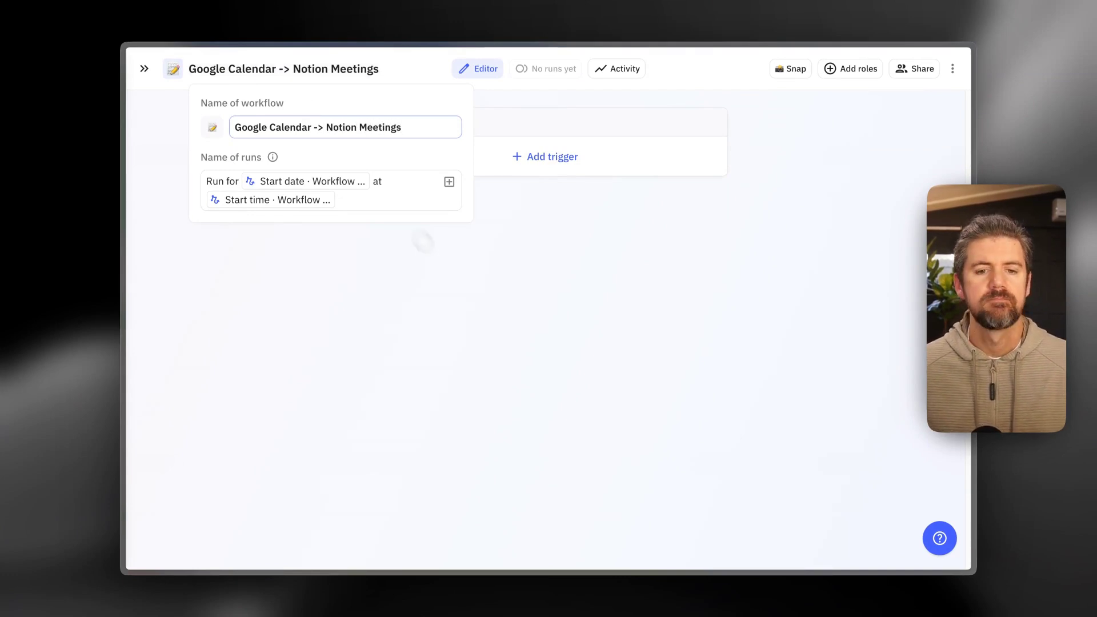
left_click(563, 271)
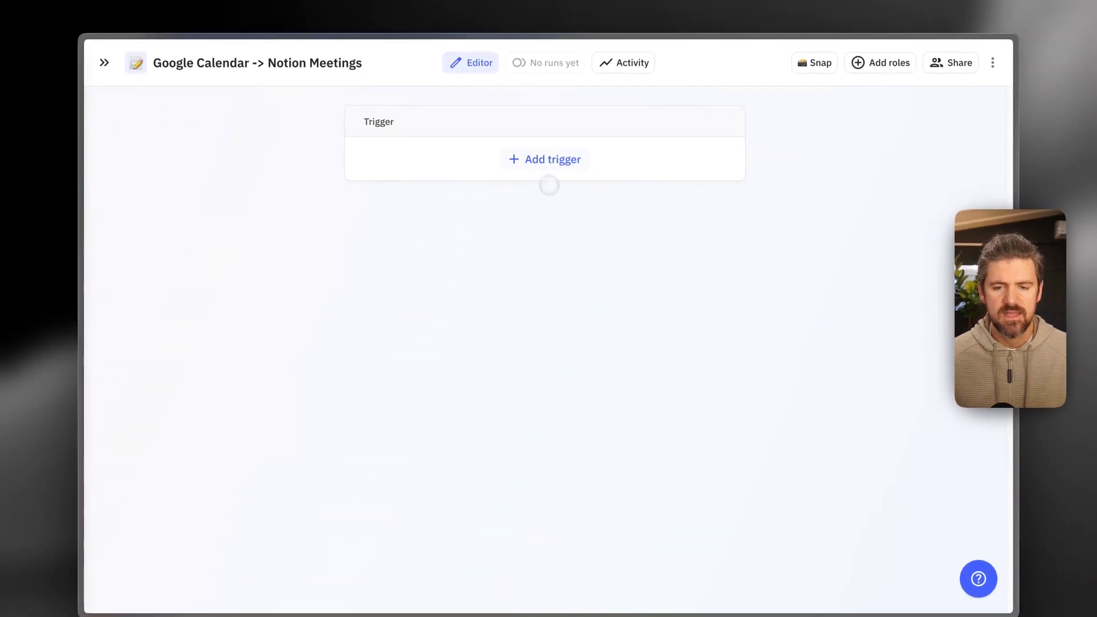
Add a Google Calendar trigger that starts a run when a non-recurring event is scheduled.
left_click(553, 159)
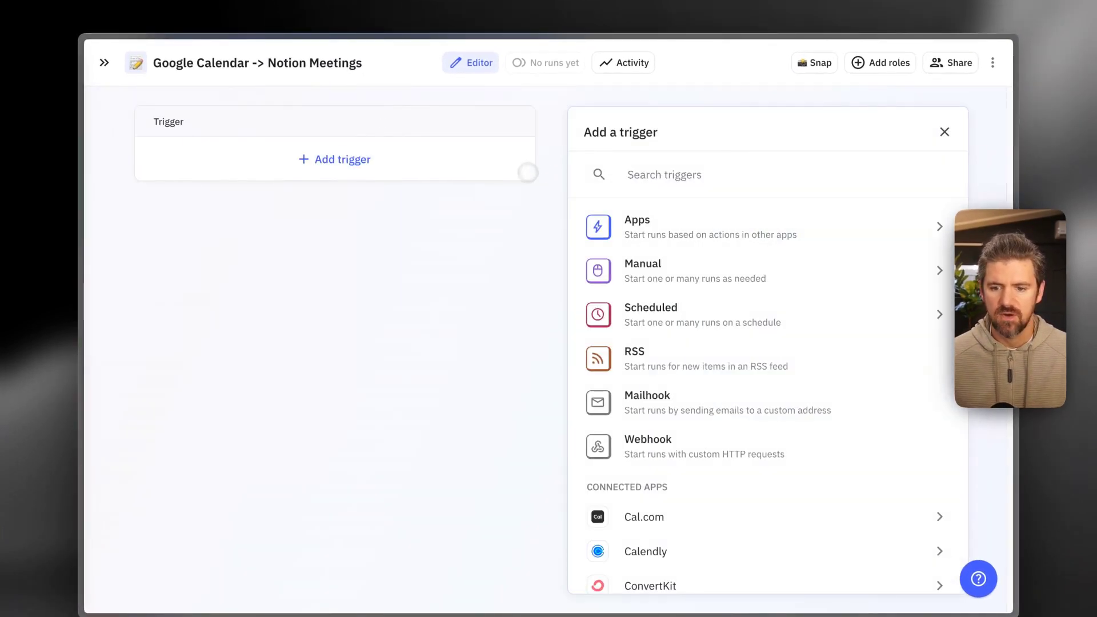
type("cale")
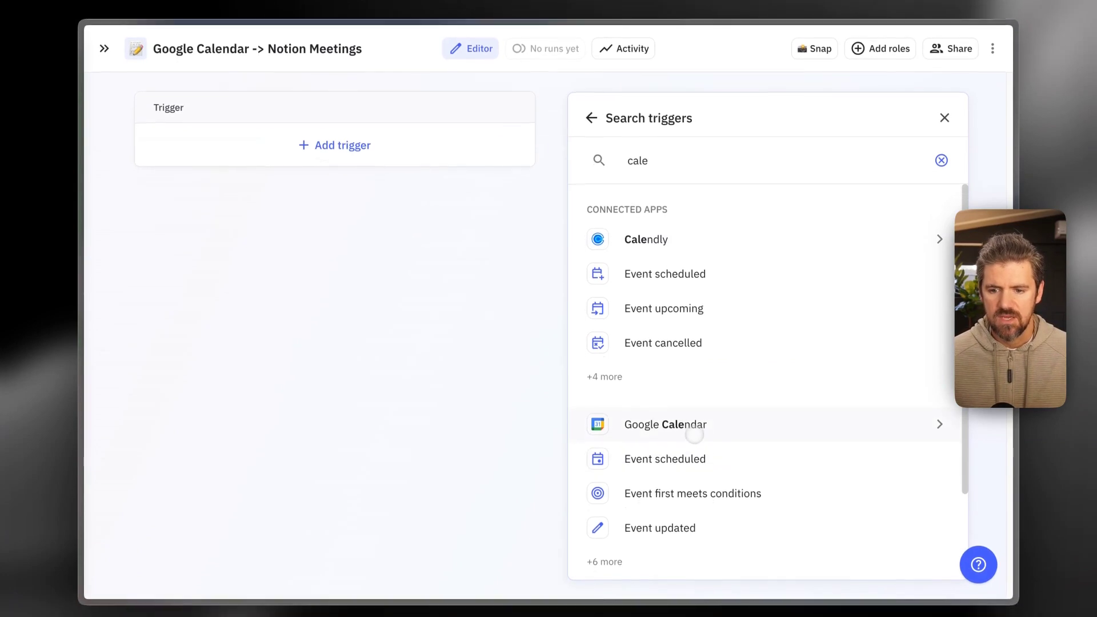
left_click(695, 436)
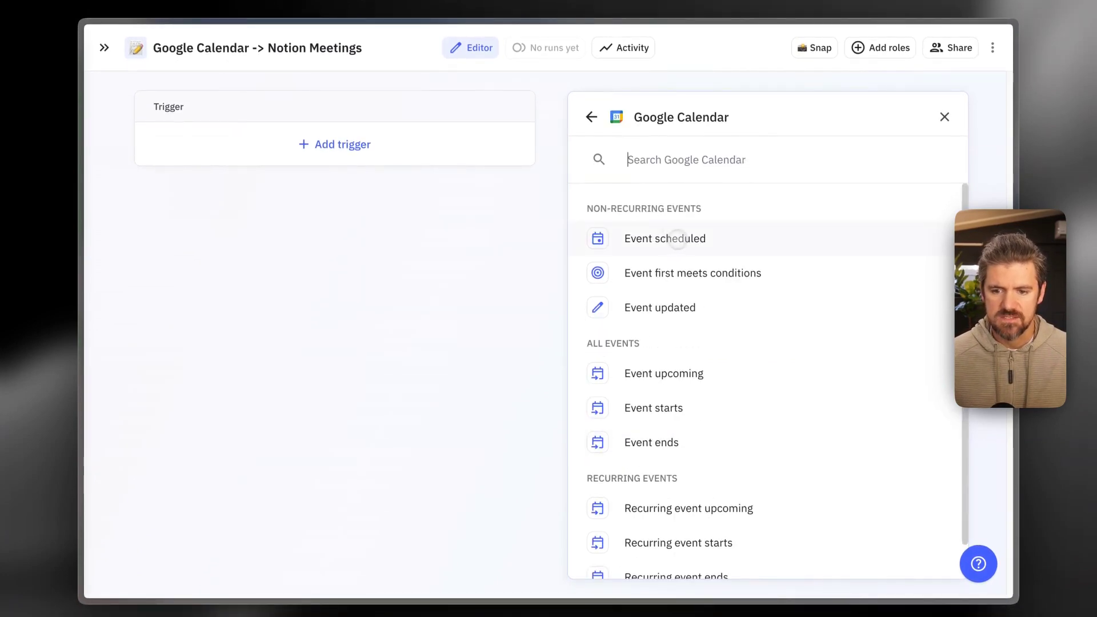
left_click(679, 239)
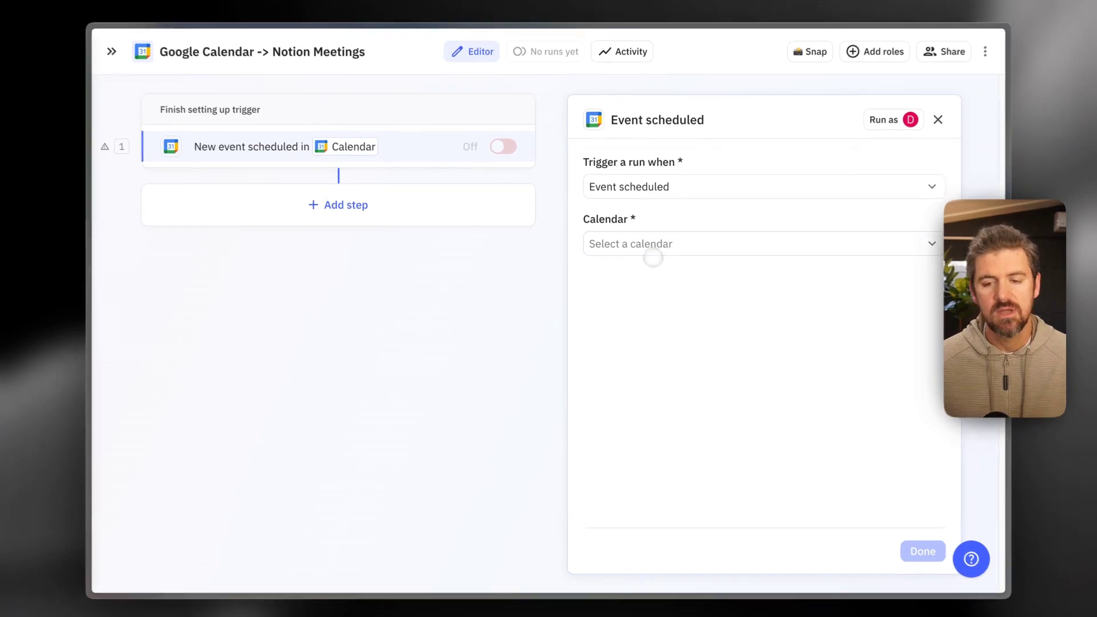
Set the trigger's calendar to Notion Demo.
left_click(649, 251)
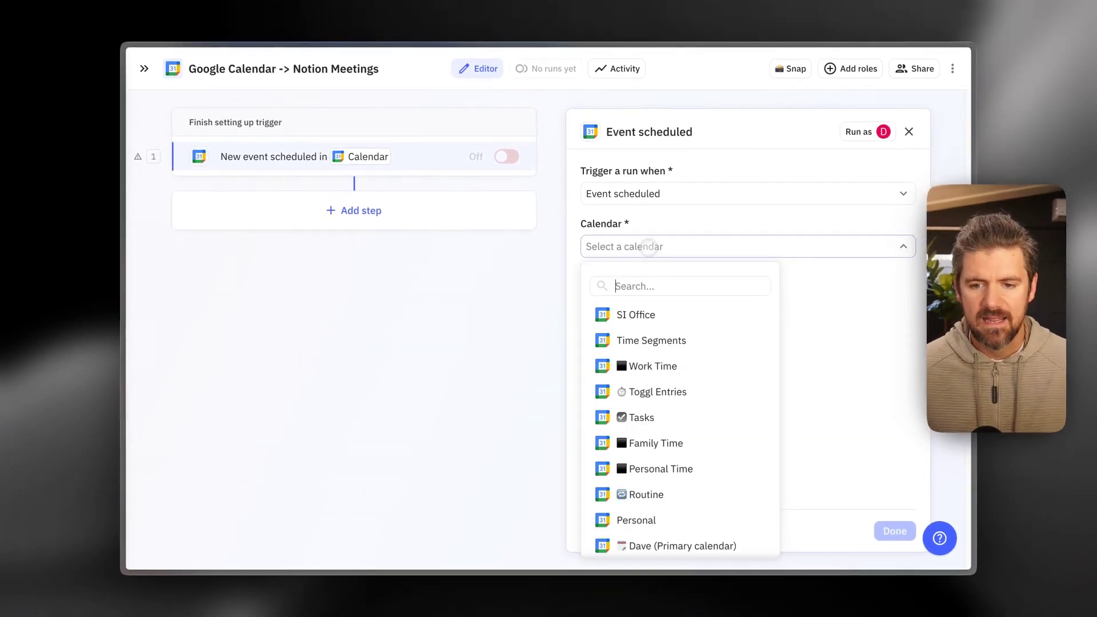
scroll(714, 371, "down", 2)
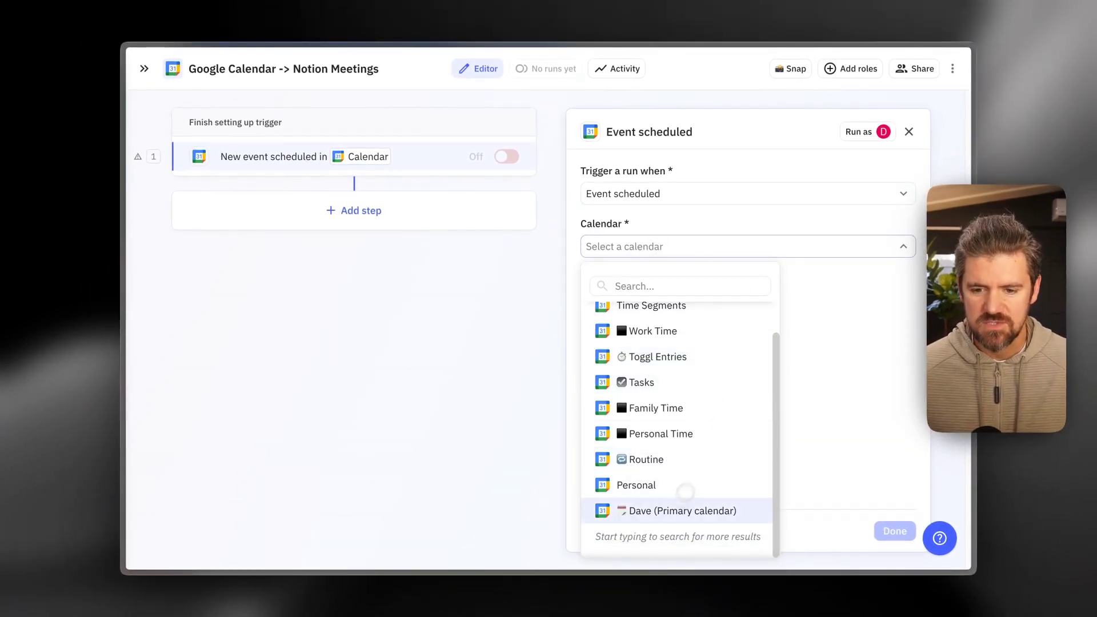
scroll(663, 504, "up", 1)
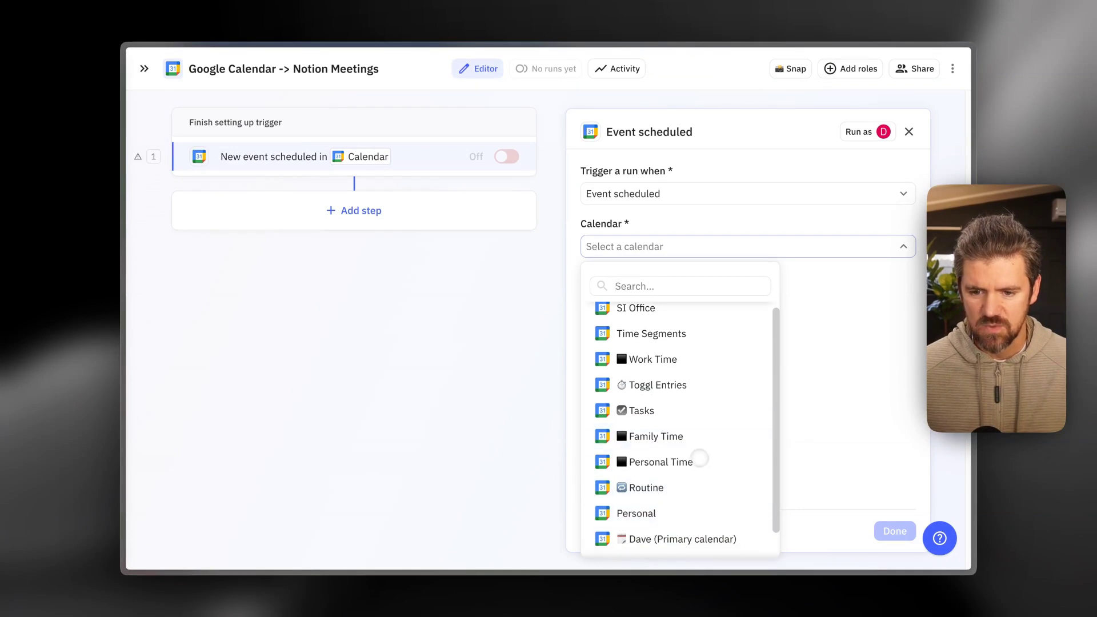
scroll(701, 455, "down", 1)
scroll(706, 451, "up", 1)
left_click(752, 244)
left_click(751, 246)
type("dem")
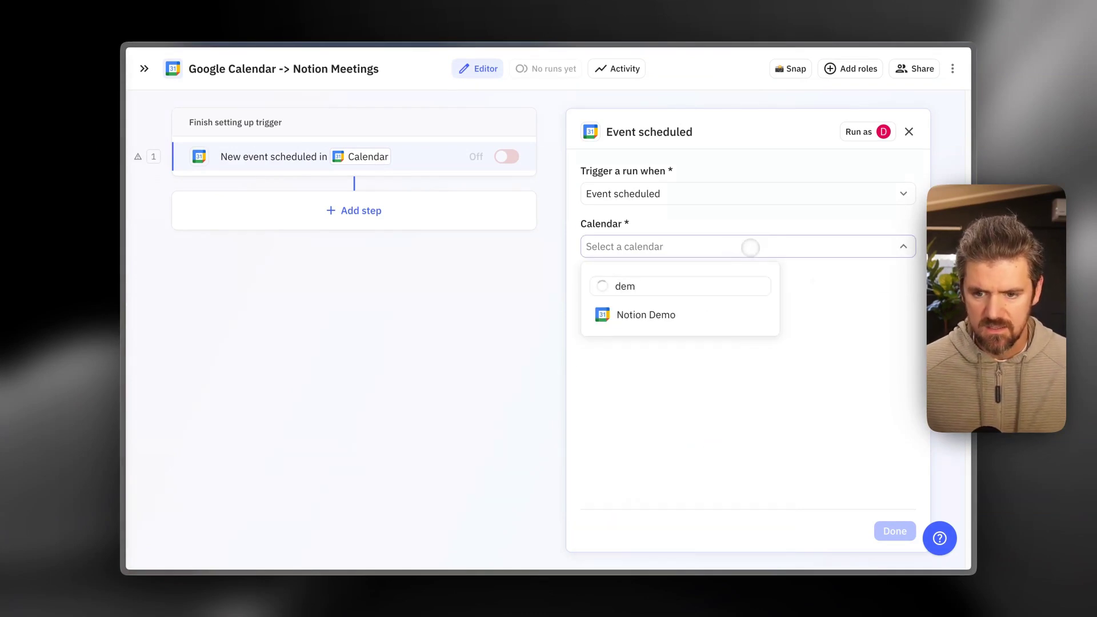
left_click(657, 313)
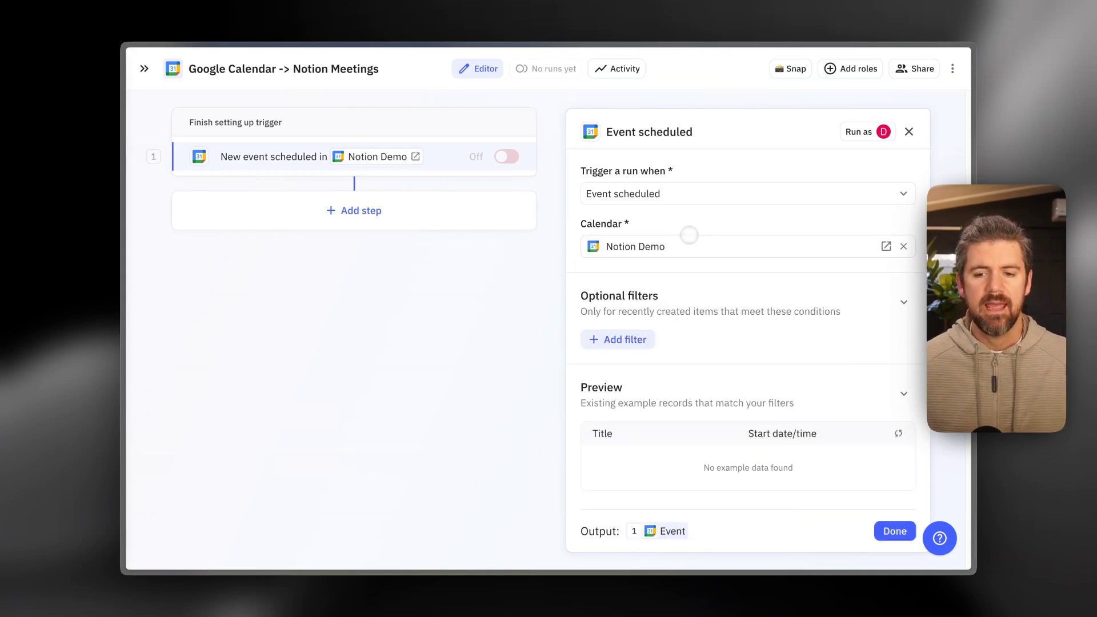
Filter the trigger to events whose video conference link is not empty, and finish the trigger setup.
left_click(631, 339)
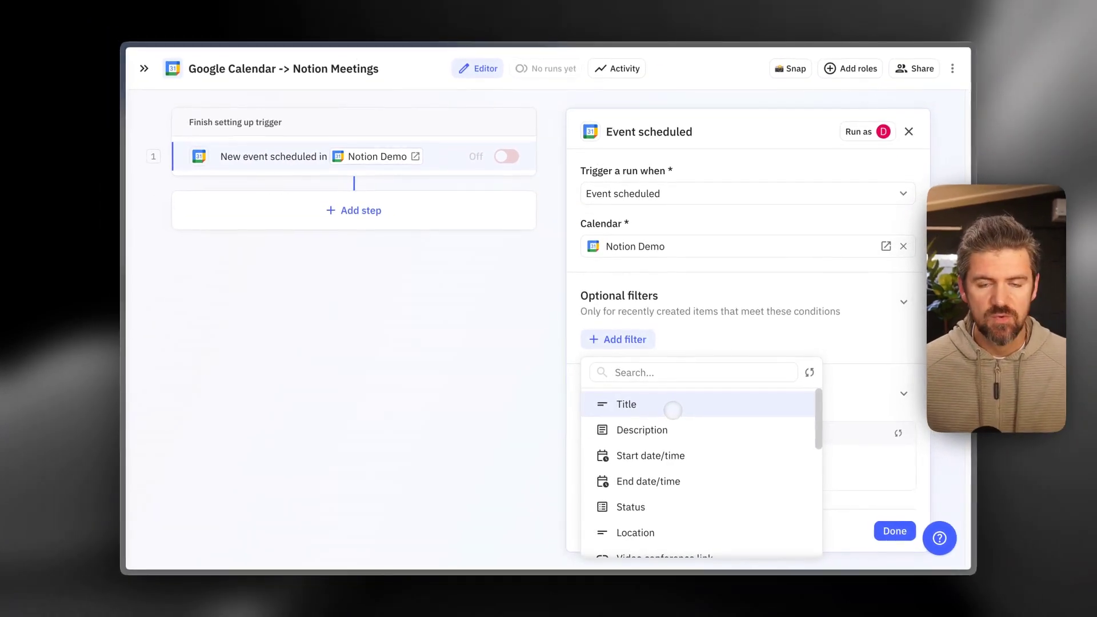
scroll(679, 430, "down", 3)
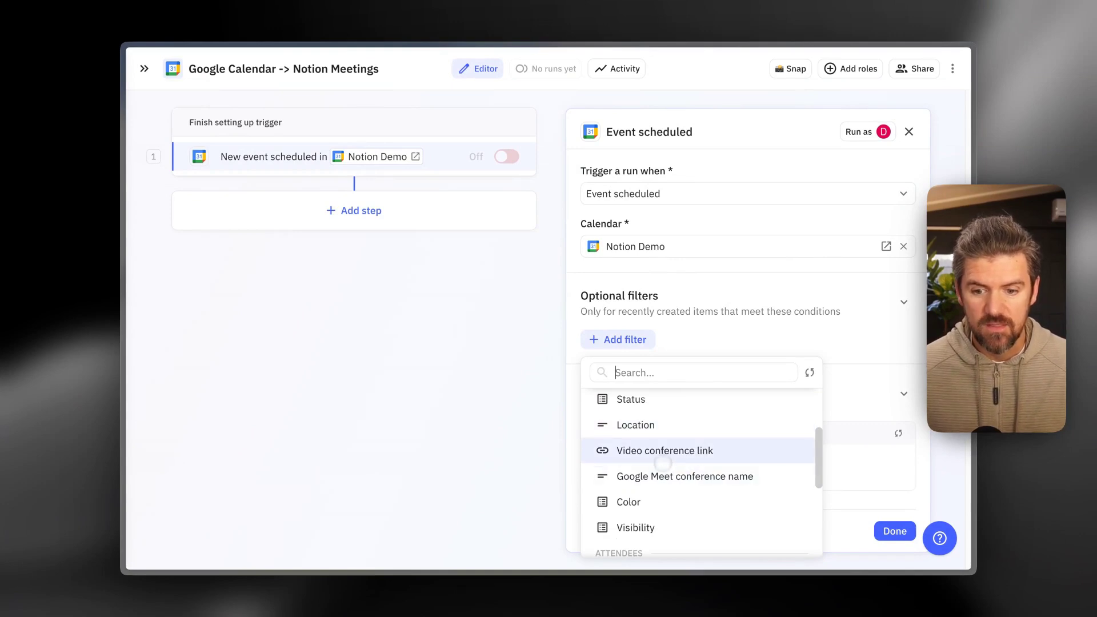
scroll(667, 448, "down", 1)
left_click(667, 444)
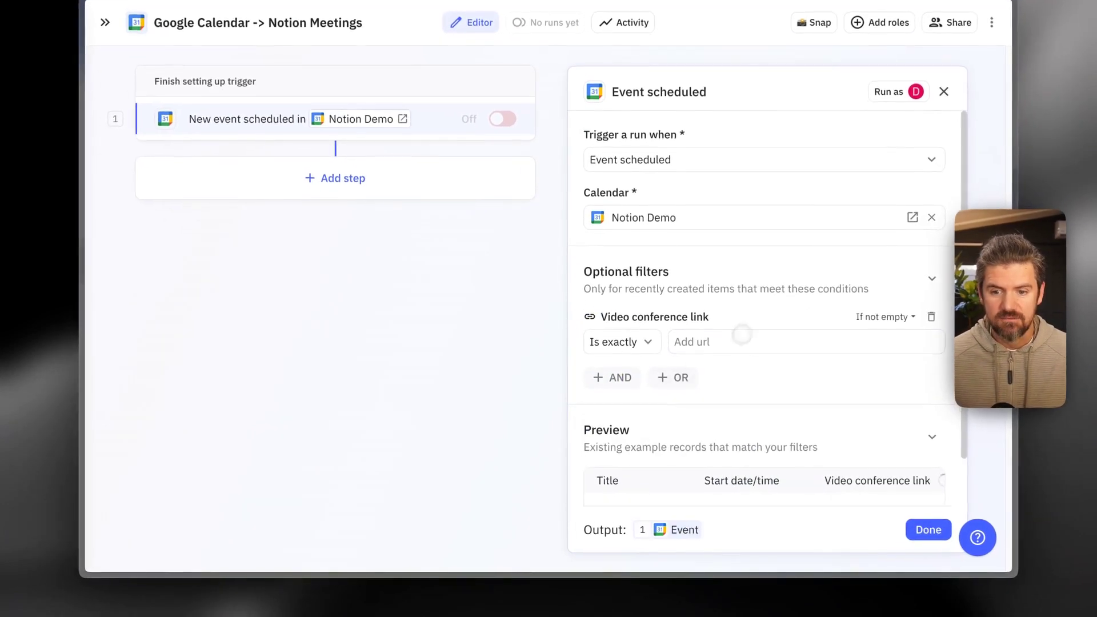
left_click(649, 342)
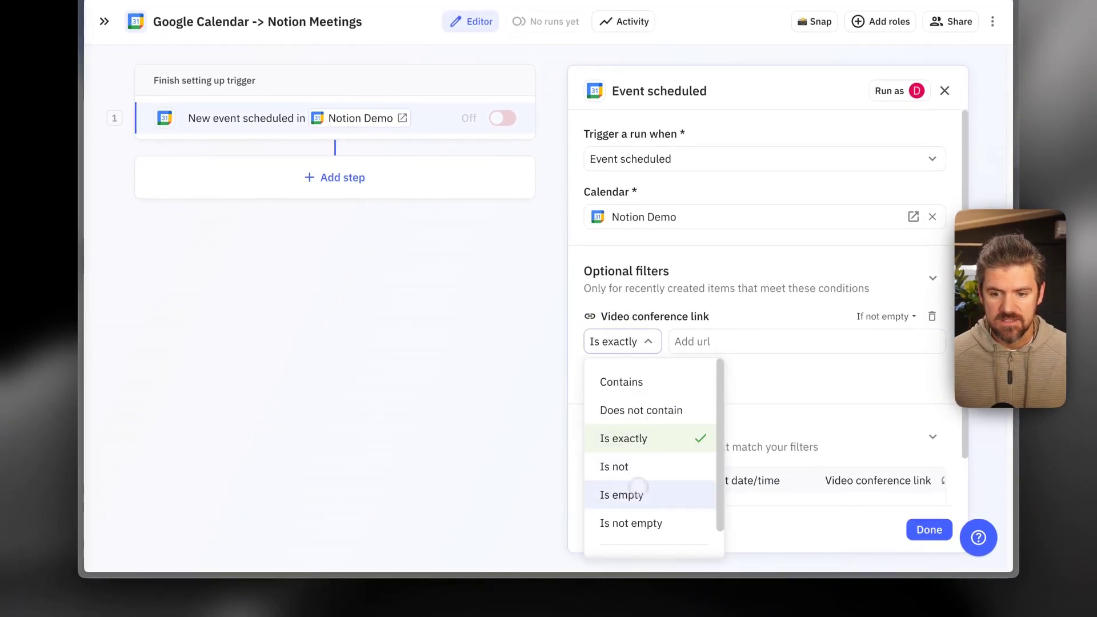
left_click(639, 521)
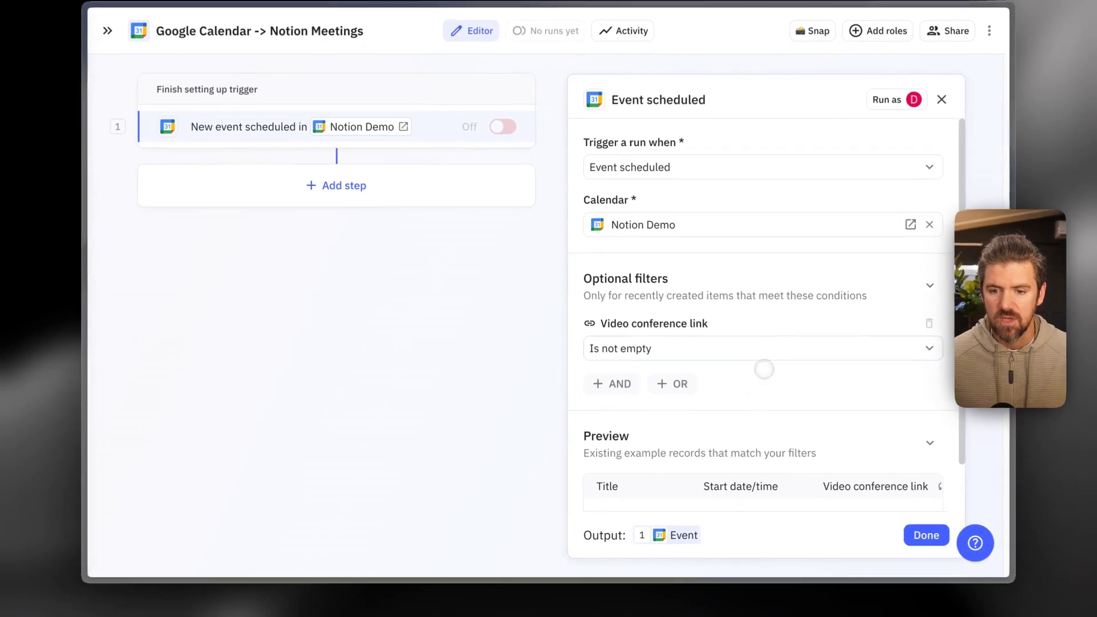
scroll(722, 357, "down", 1)
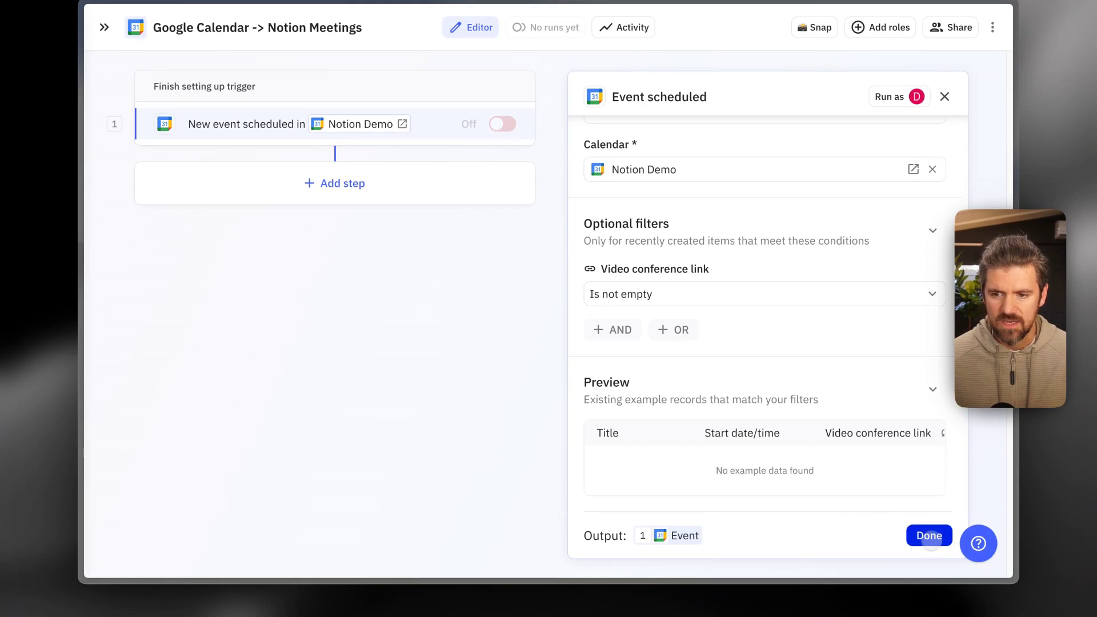
left_click(930, 536)
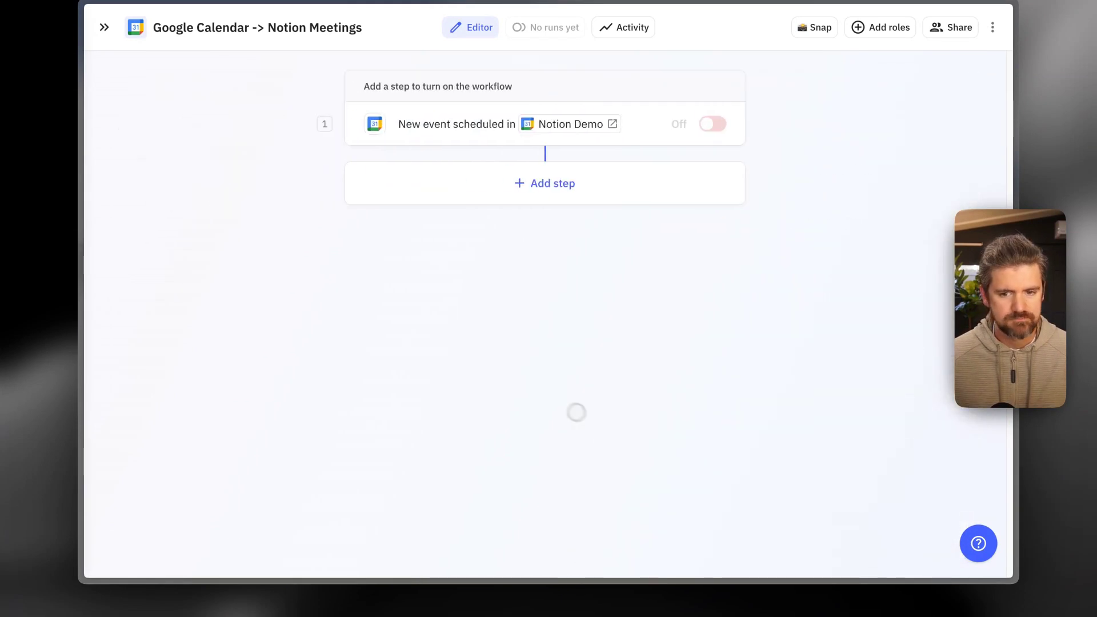
Add a Notion "Add page to database" step after the trigger, with Meetings° as its database.
left_click(546, 183)
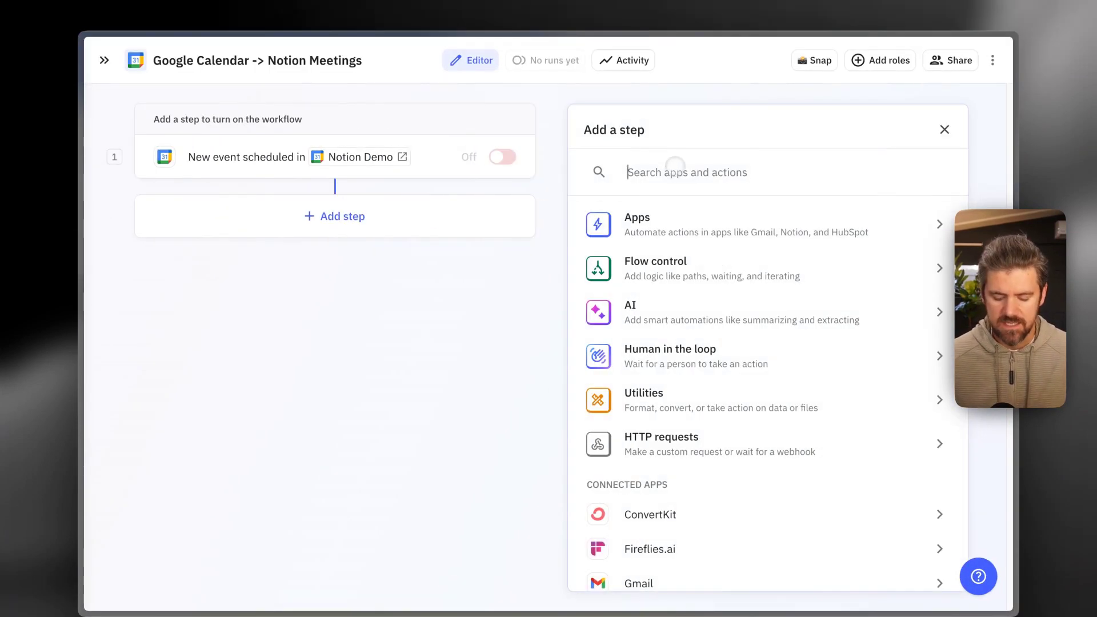
left_click(675, 170)
type("notion")
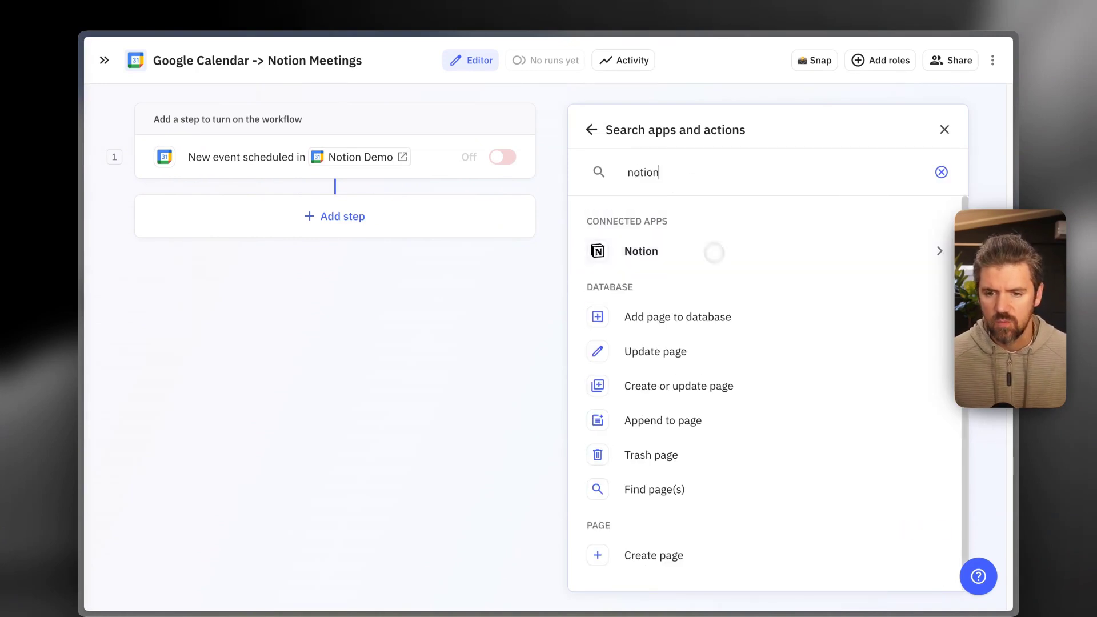
left_click(735, 252)
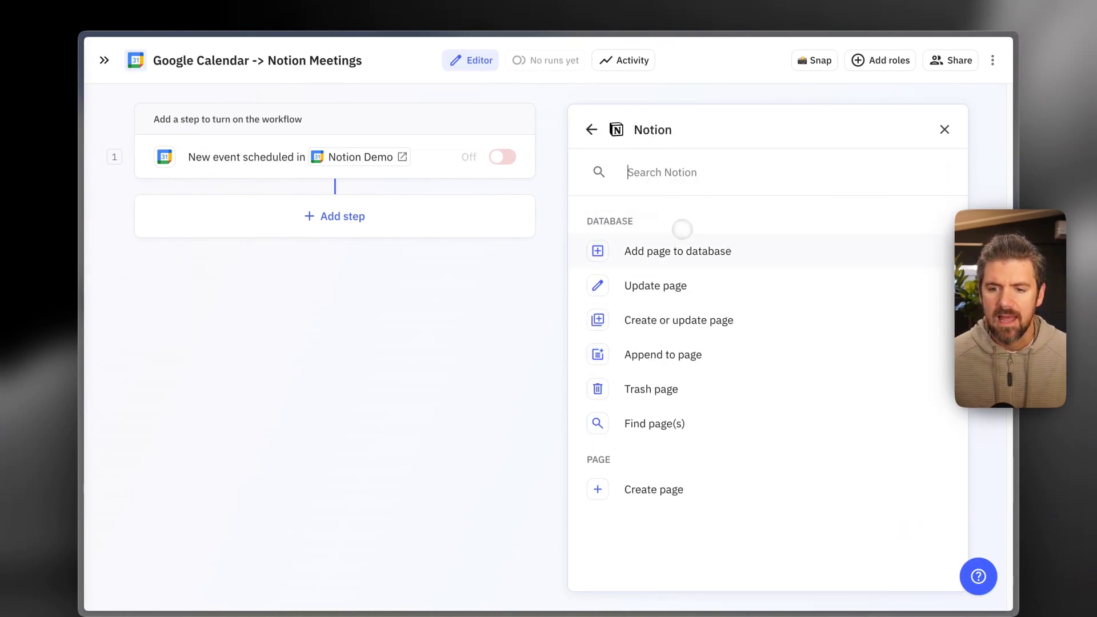
left_click(683, 251)
left_click(676, 199)
type("Meetings")
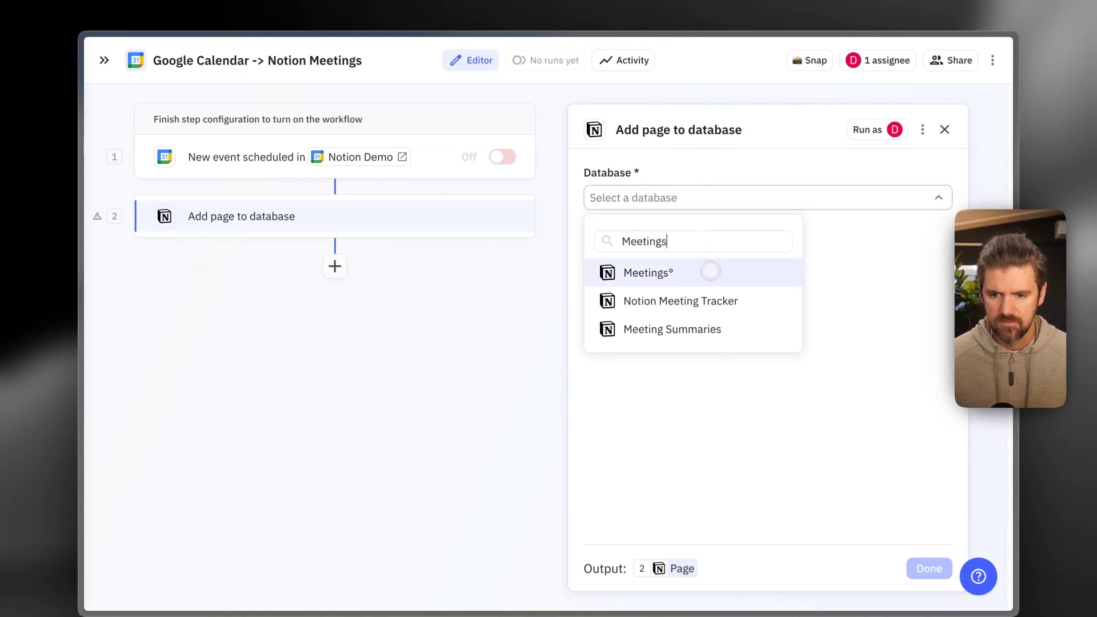
left_click(712, 272)
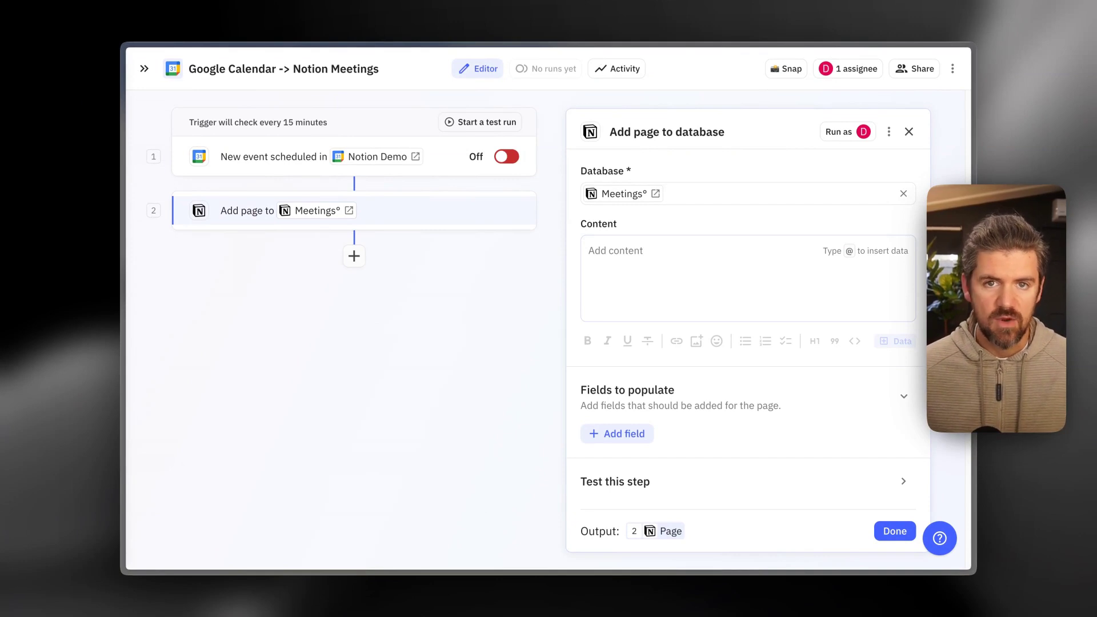
Insert the calendar event's Description as the content of the new Notion page.
left_click(659, 257)
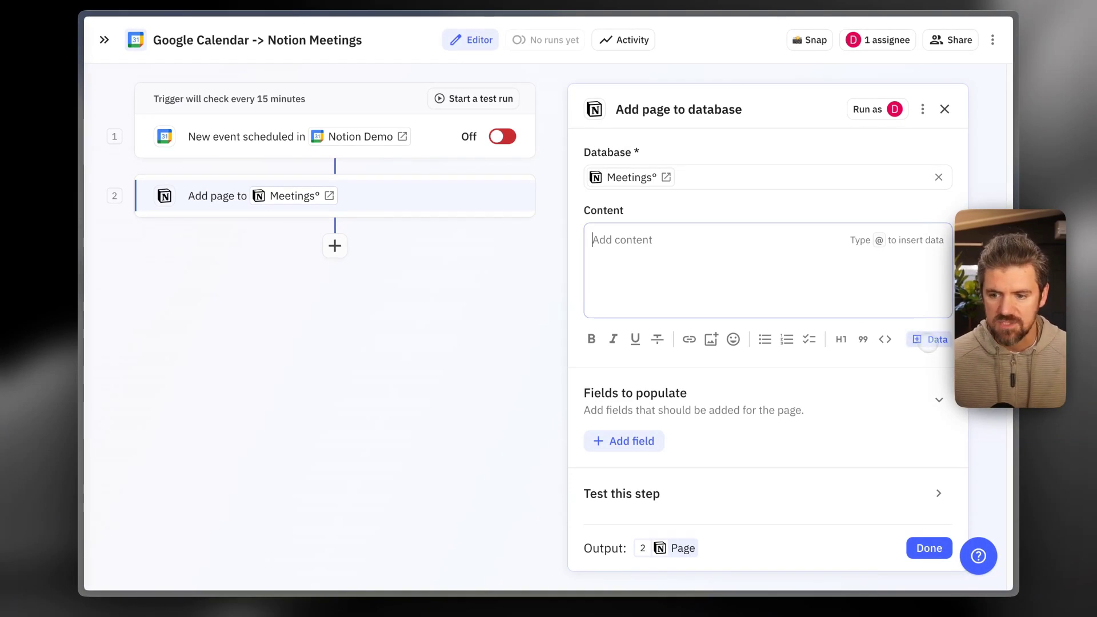
left_click(929, 340)
mouse_move(766, 406)
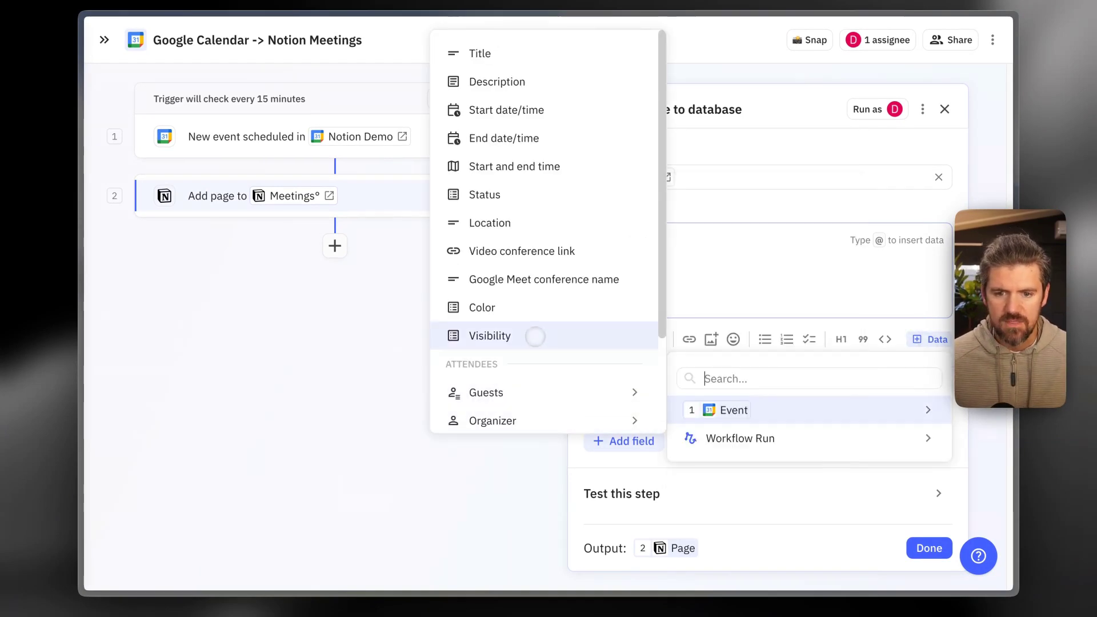
scroll(534, 336, "down", 4)
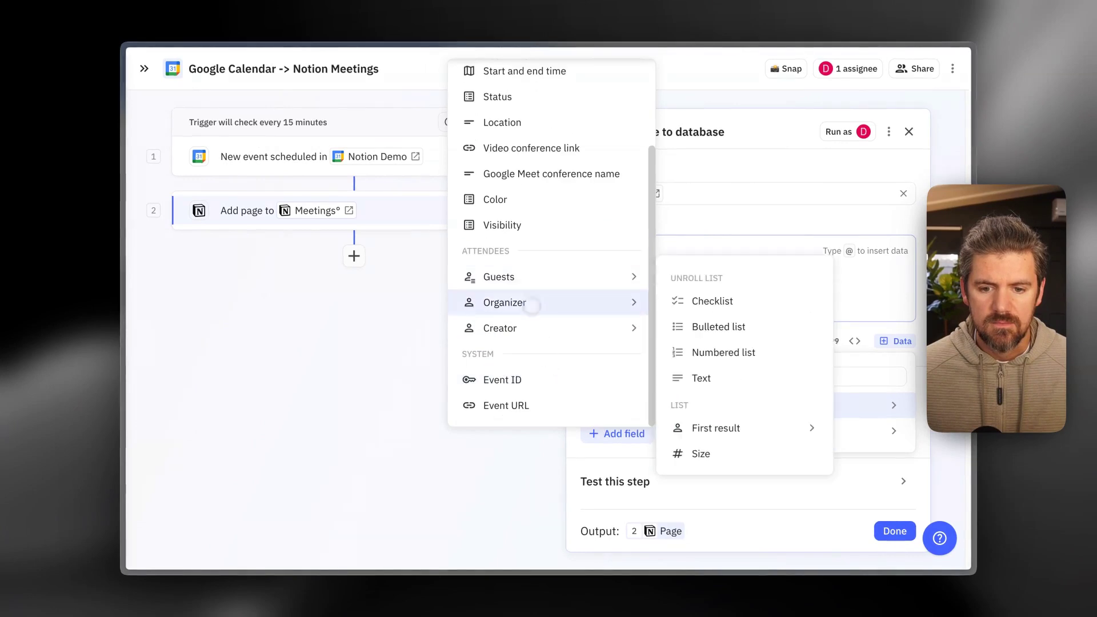
scroll(535, 321, "up", 4)
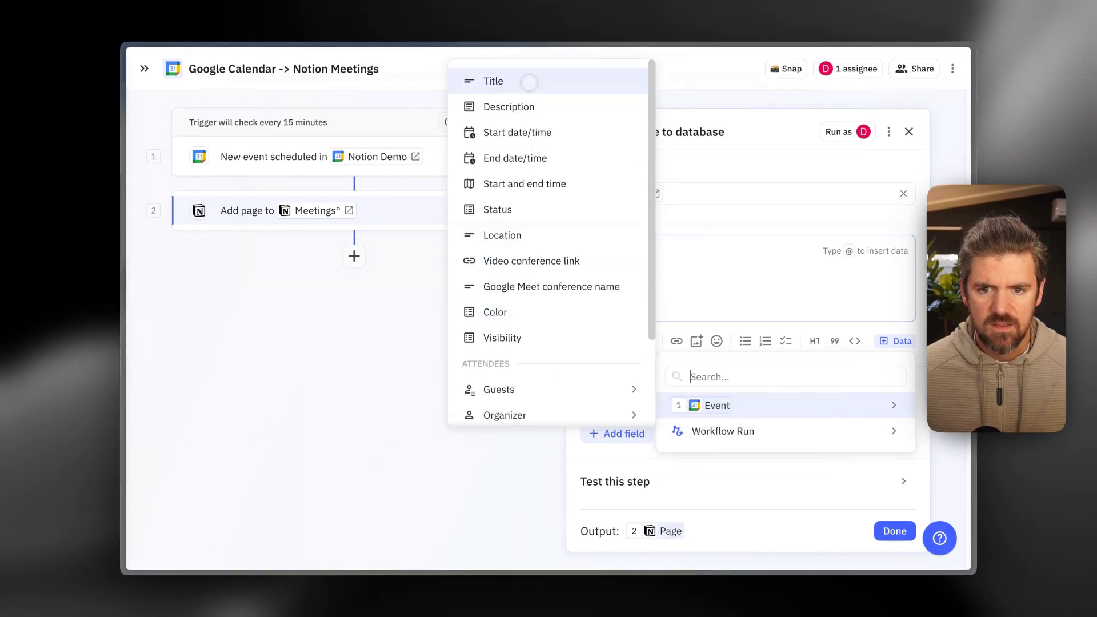
left_click(508, 107)
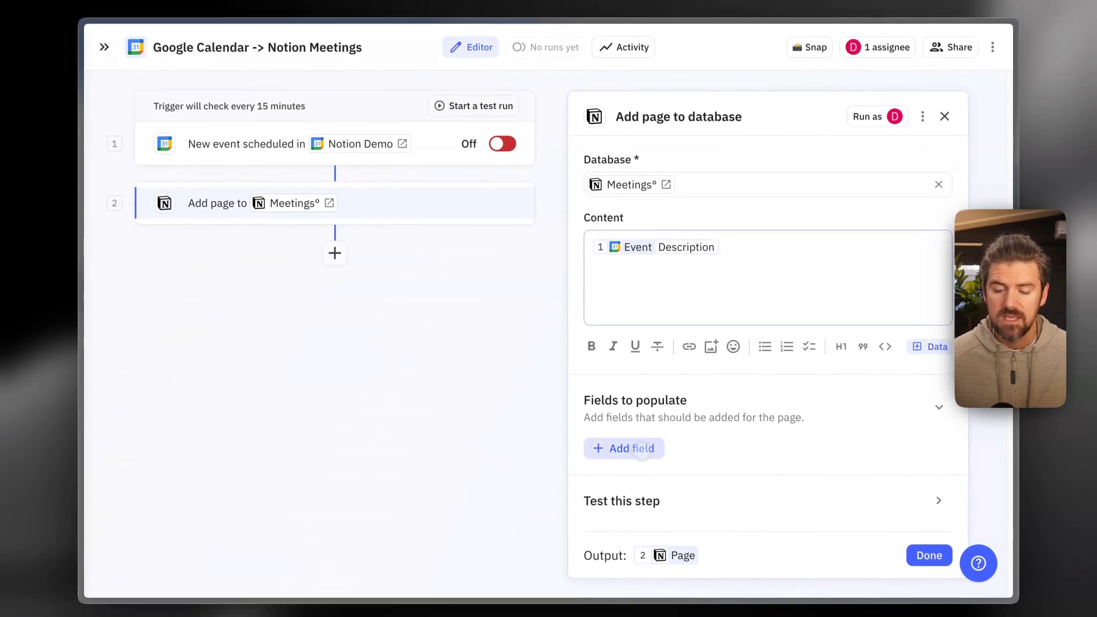
Add the Date field to the page and set its start to the event's Start date/time.
left_click(642, 455)
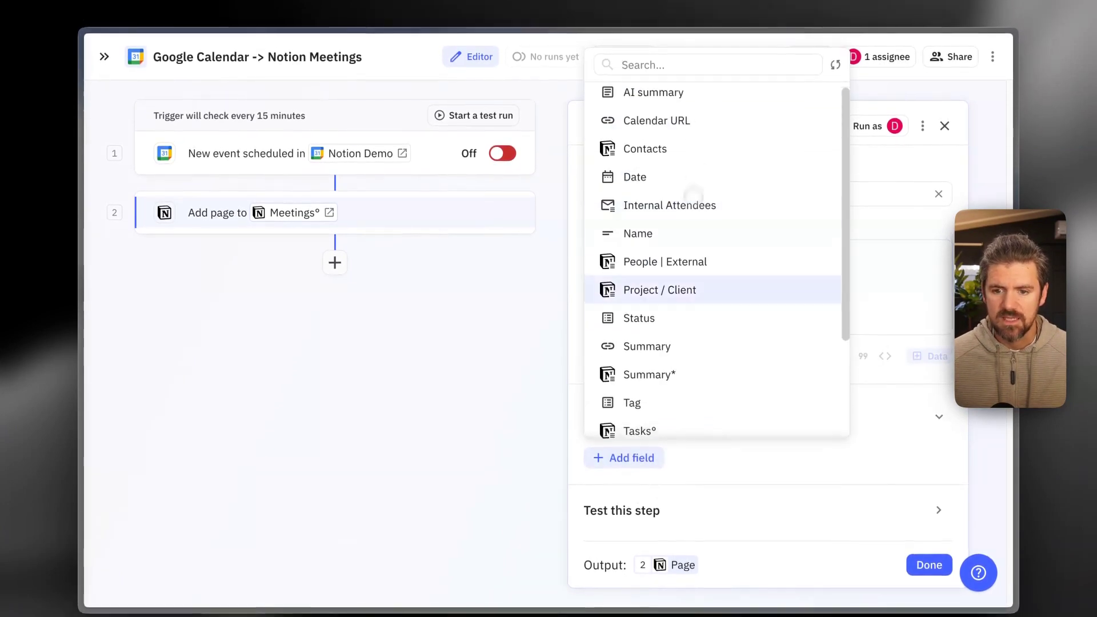
scroll(689, 252, "down", 3)
scroll(669, 266, "up", 3)
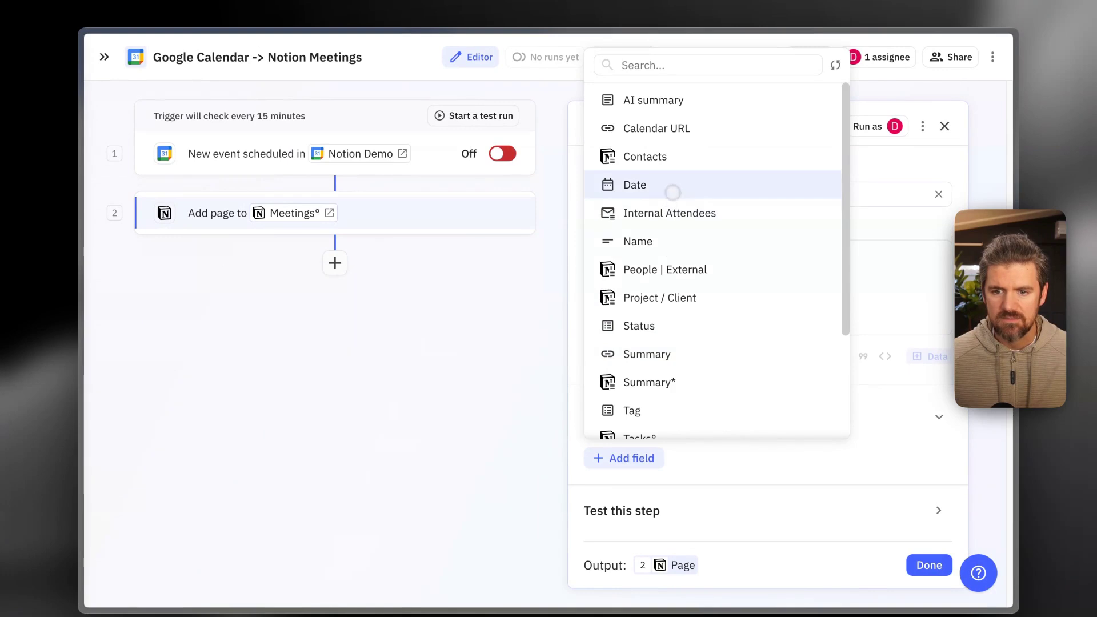
left_click(672, 194)
scroll(714, 400, "down", 2)
left_click(745, 419)
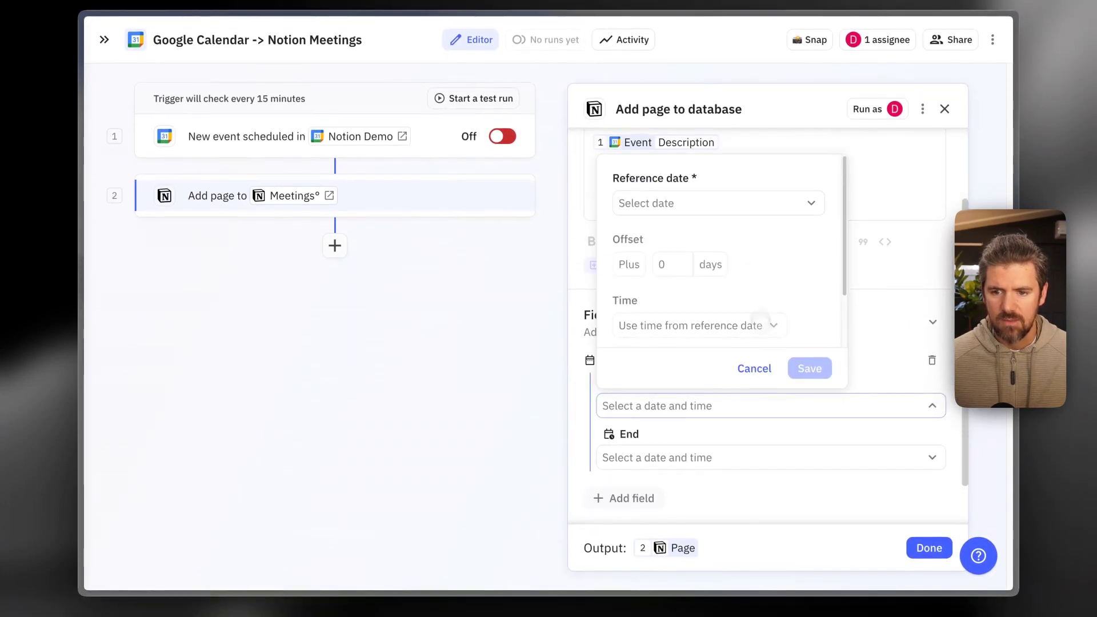
left_click(743, 205)
mouse_move(753, 275)
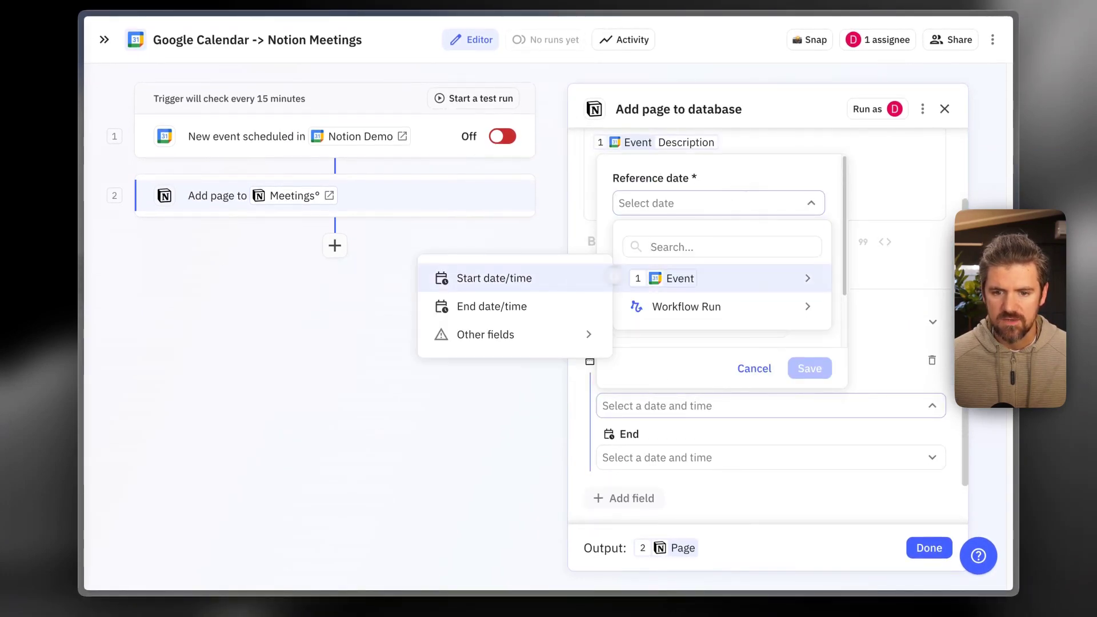
left_click(549, 280)
left_click(810, 366)
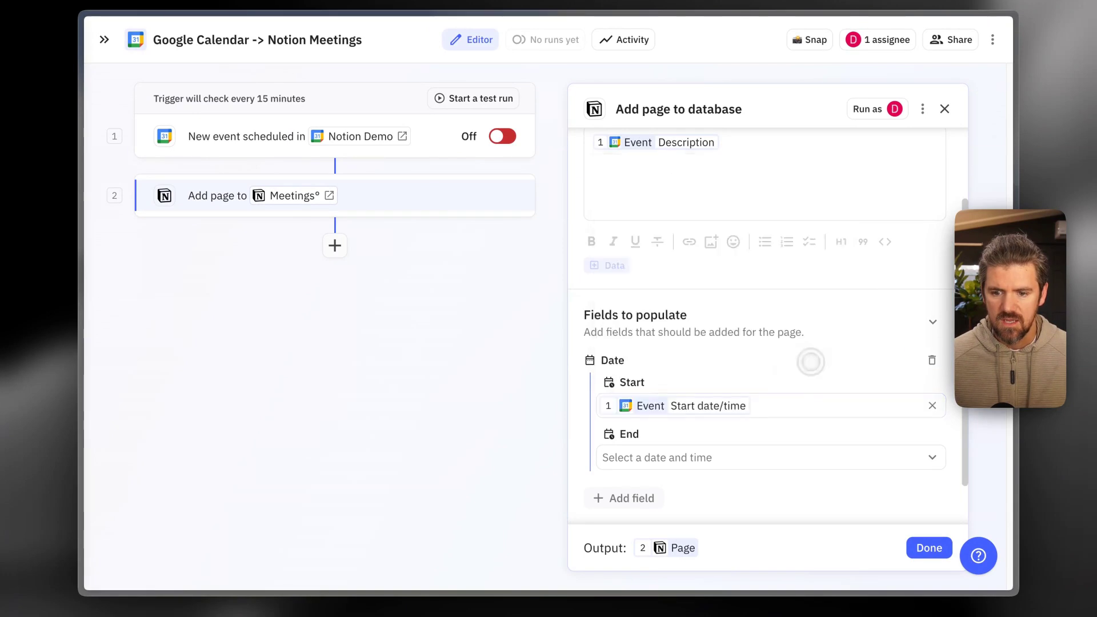
Set the end of the Date field to the event's End date/time.
left_click(735, 456)
left_click(700, 252)
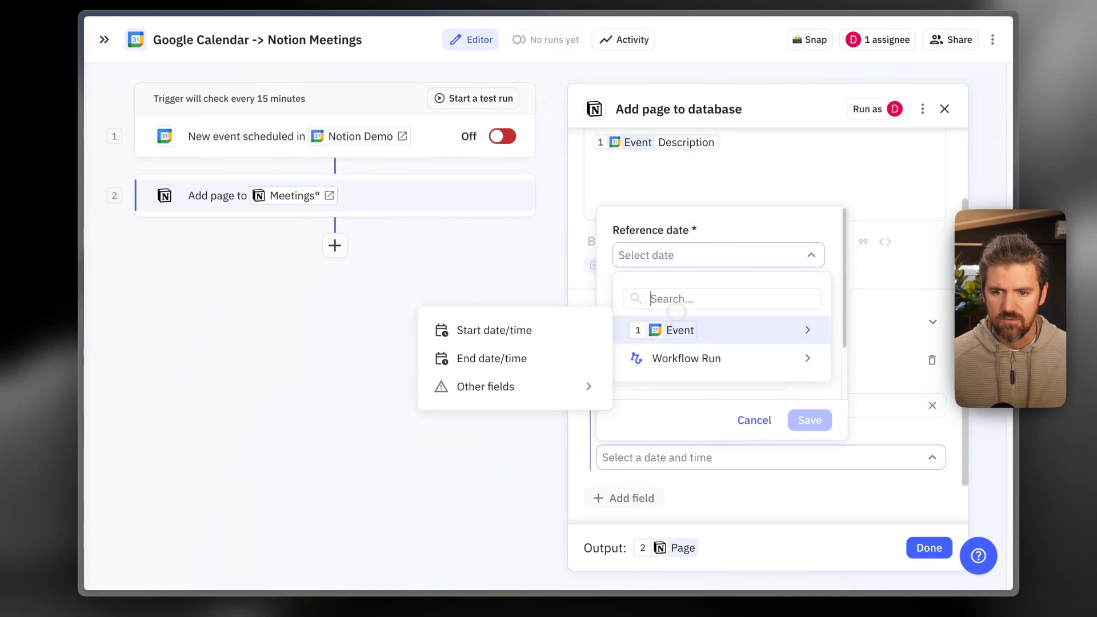
left_click(536, 357)
left_click(810, 419)
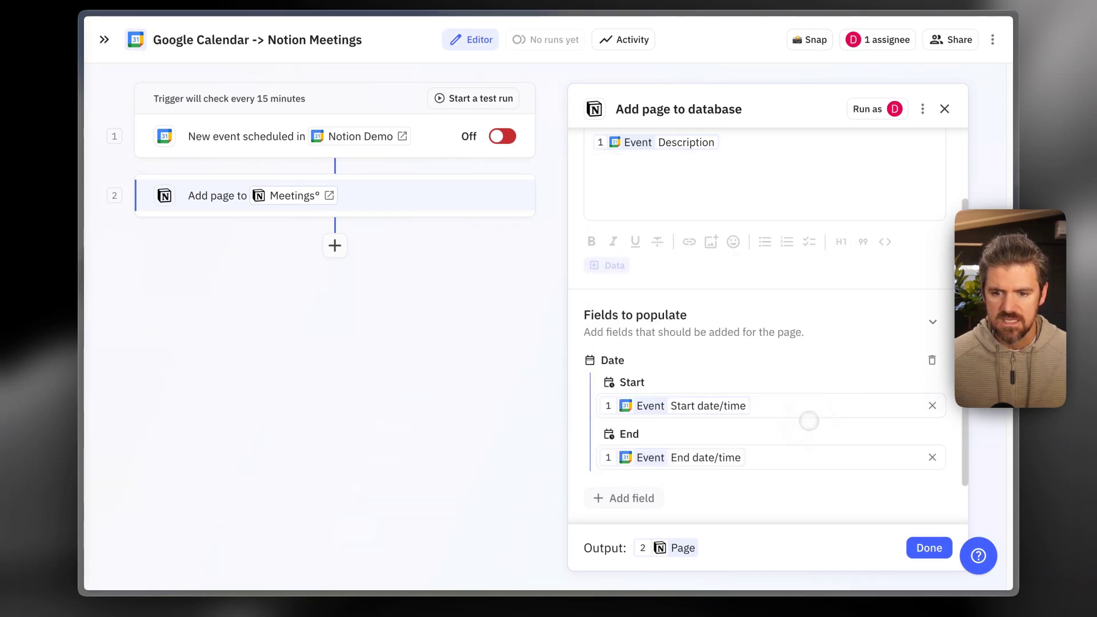
Add the Name field to the page and fill it with the event's Title.
scroll(823, 400, "down", 1)
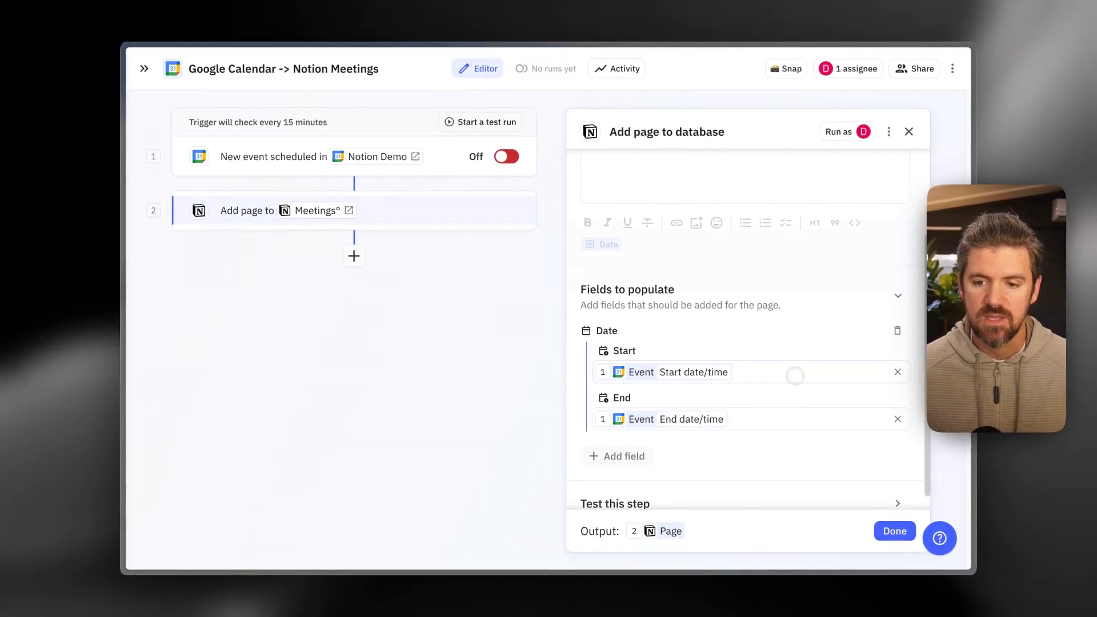
scroll(795, 376, "down", 1)
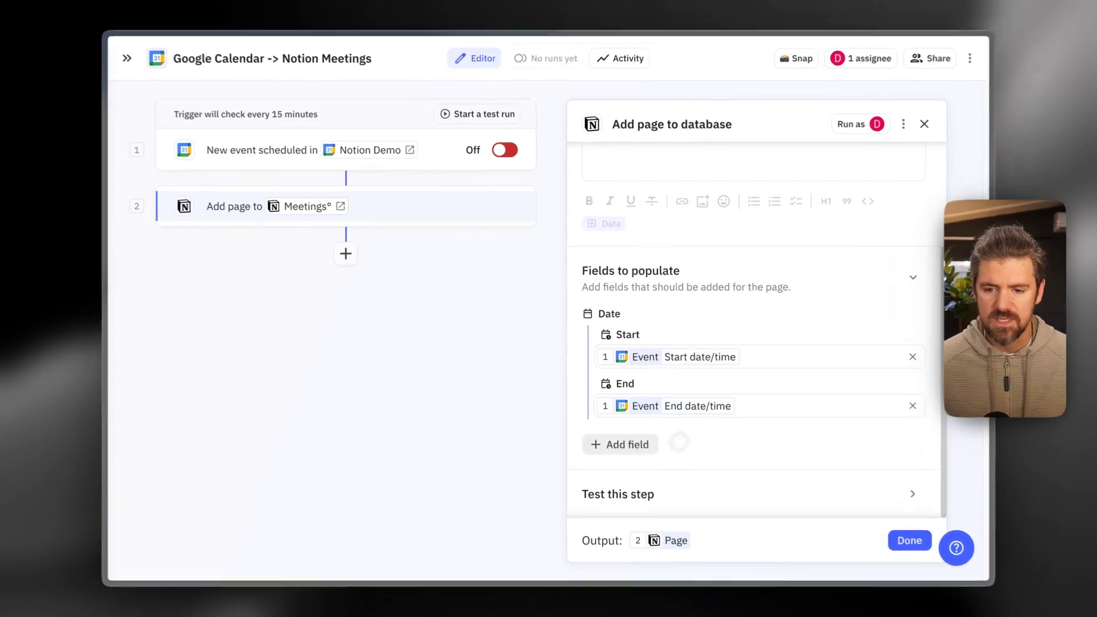
left_click(628, 438)
scroll(737, 240, "down", 1)
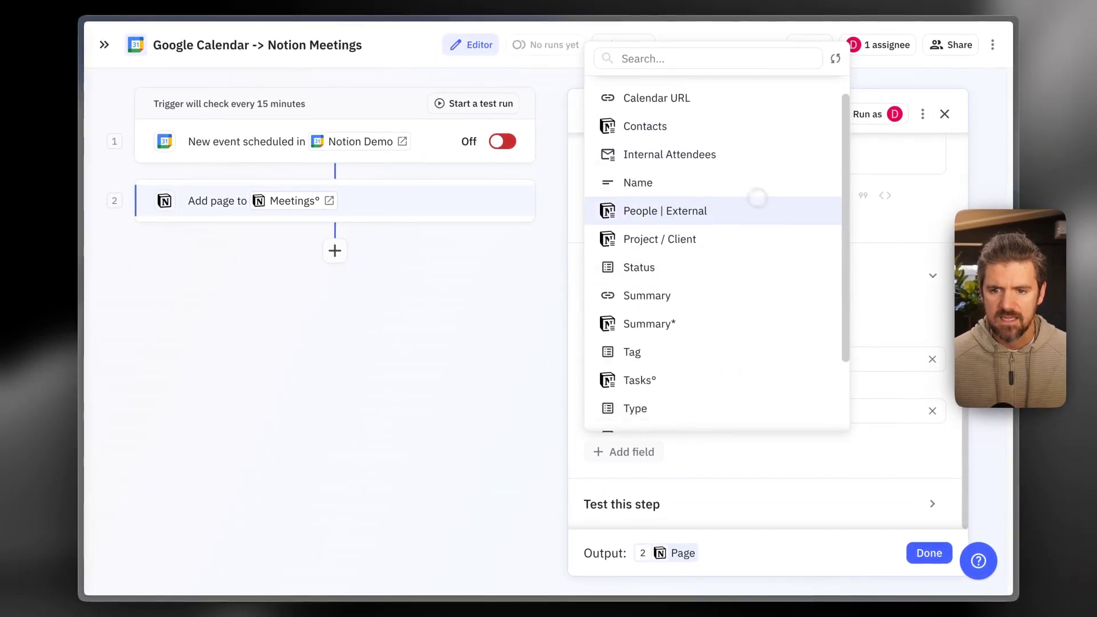
left_click(739, 197)
scroll(752, 429, "down", 1)
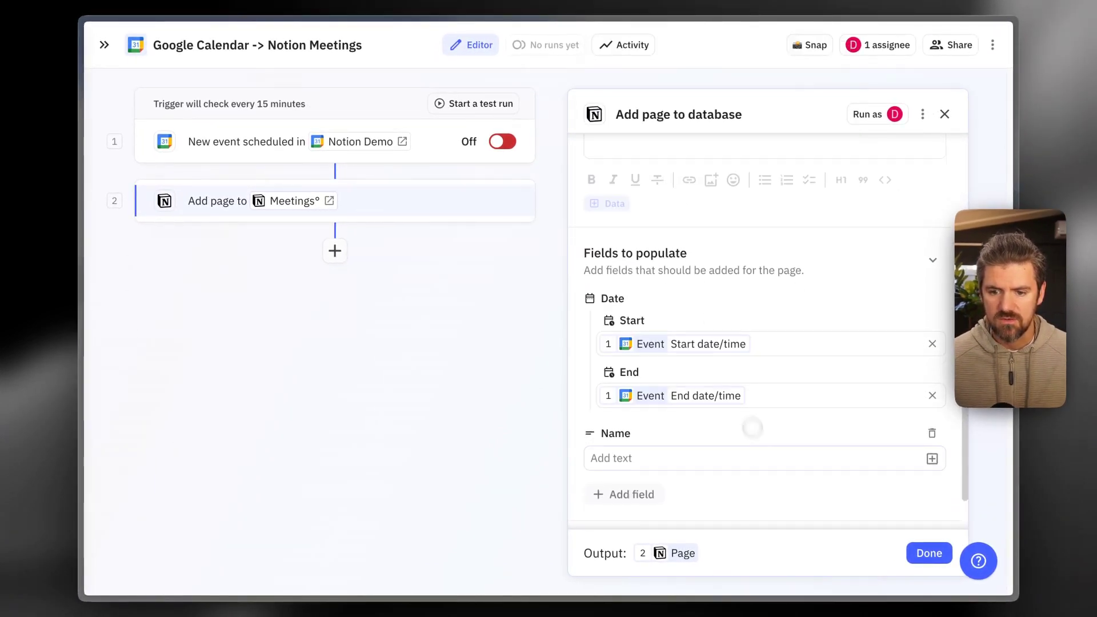
left_click(932, 456)
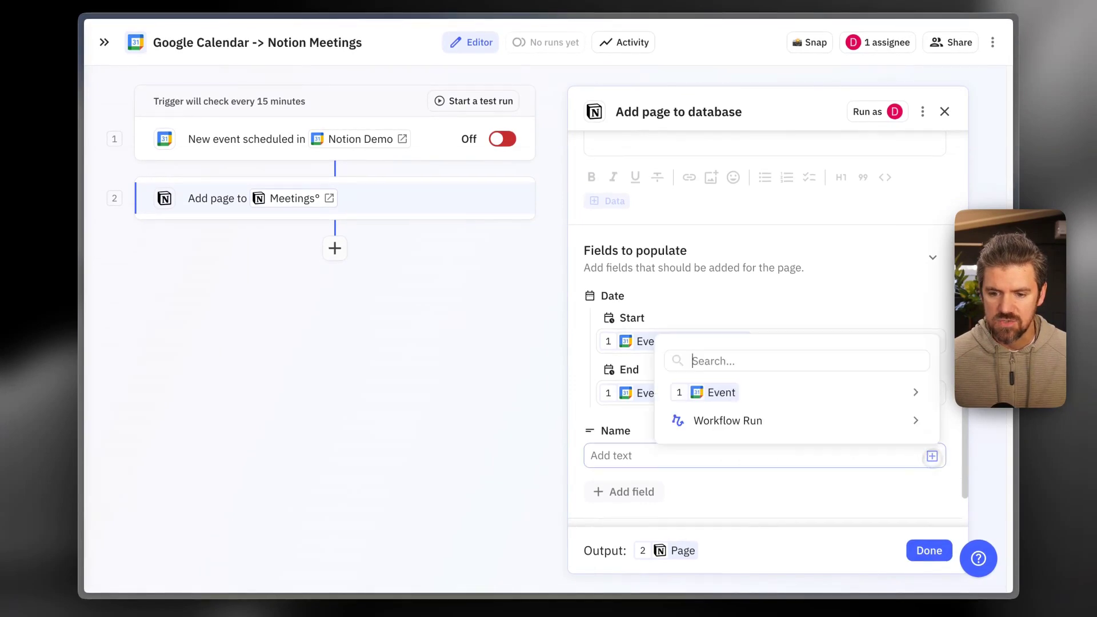
mouse_move(766, 391)
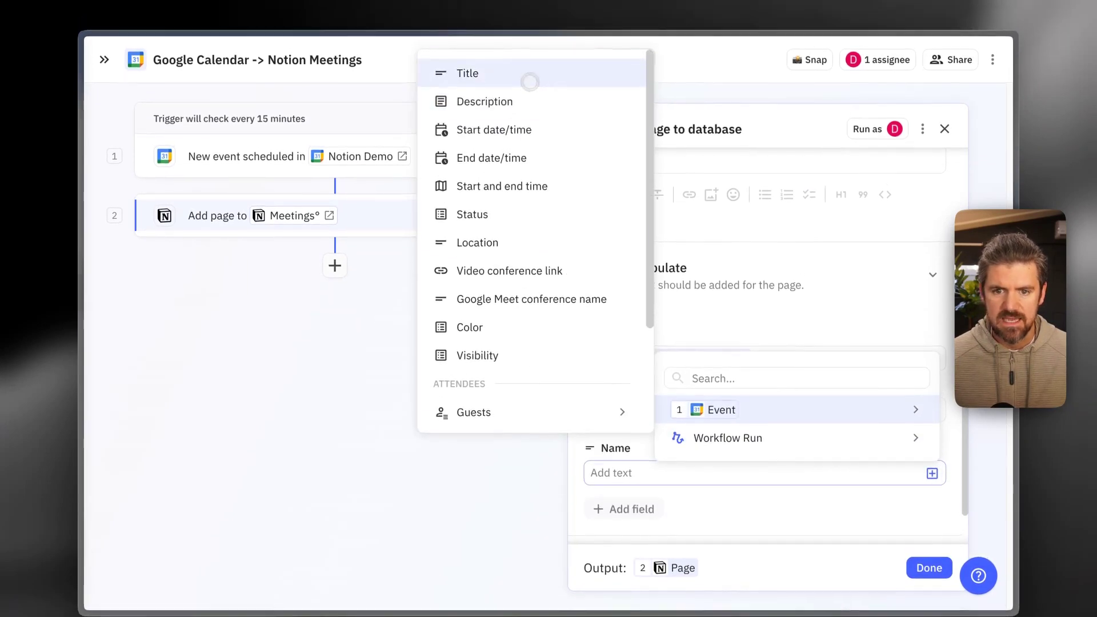
left_click(523, 70)
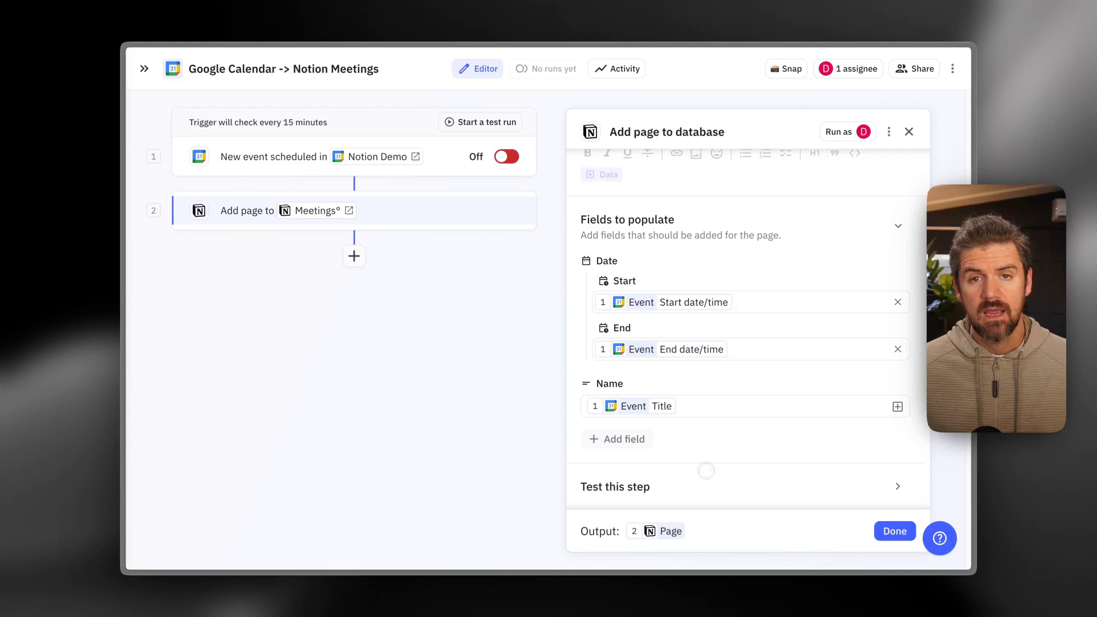
Add the Zoom URL field to the page and map it to the event's Video conference link.
left_click(632, 427)
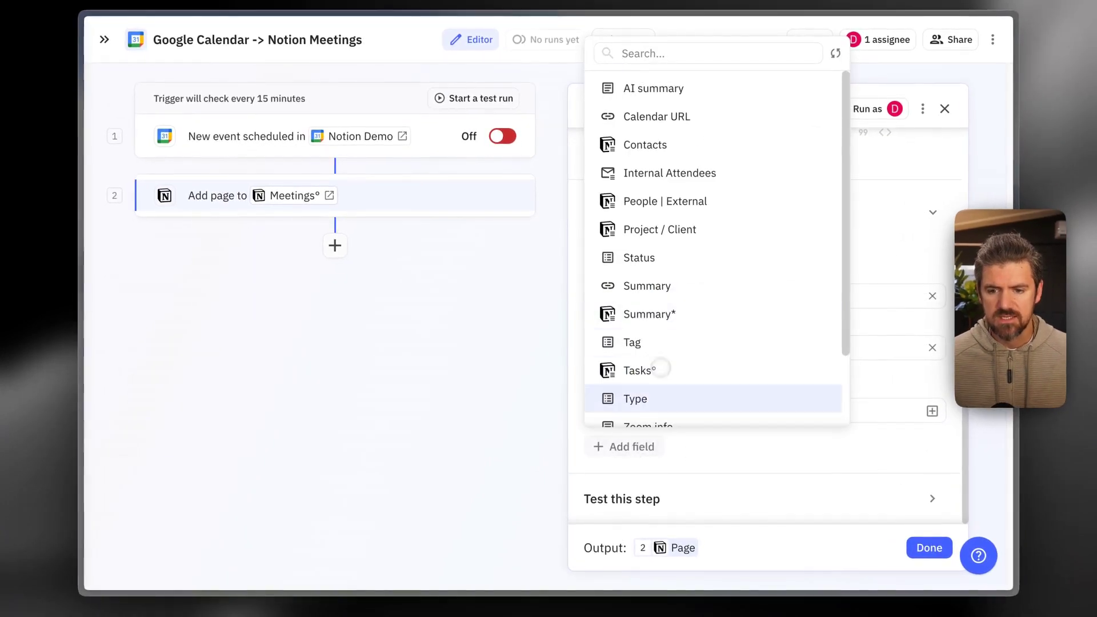
scroll(680, 377, "down", 3)
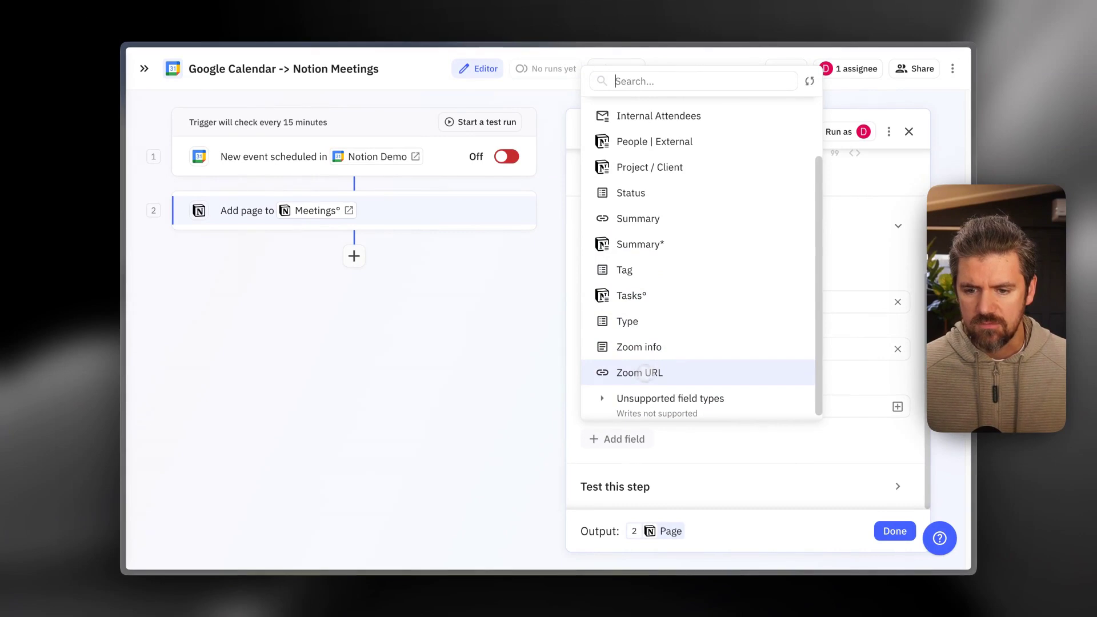
left_click(651, 375)
left_click(697, 454)
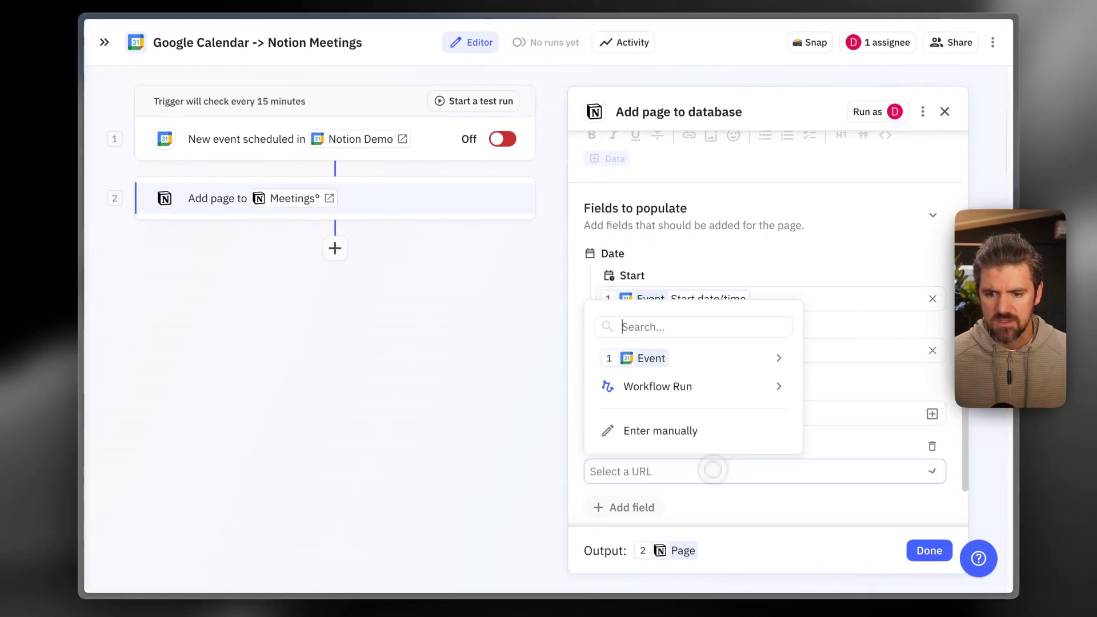
mouse_move(710, 358)
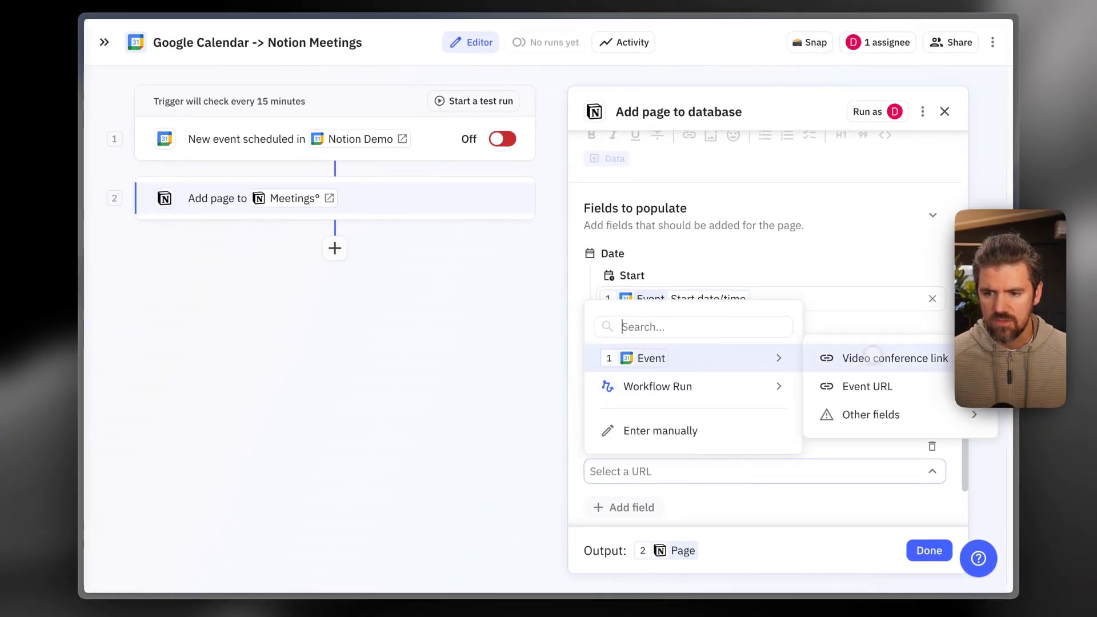
left_click(866, 358)
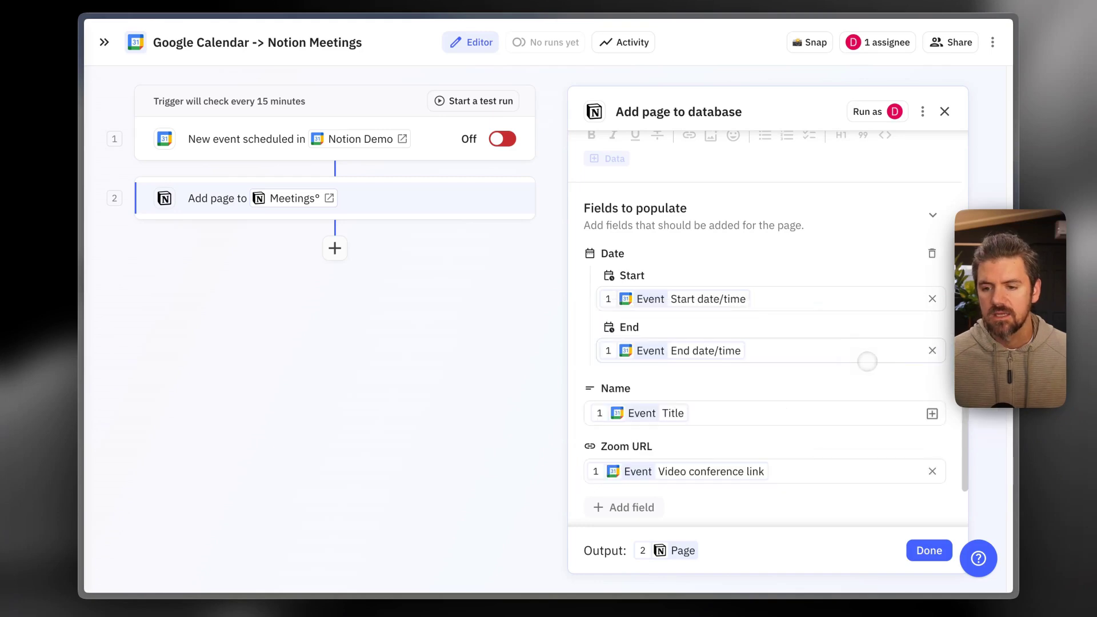
Add the Calendar URL field to the page and map it to the event's Event URL.
scroll(815, 450, "down", 2)
left_click(660, 449)
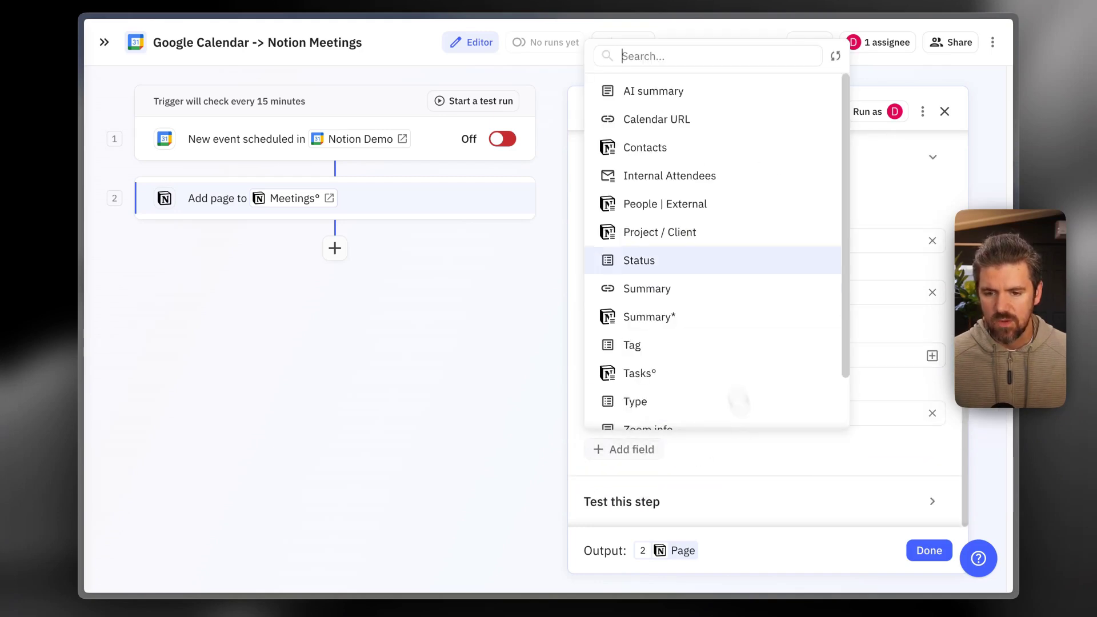
left_click(716, 120)
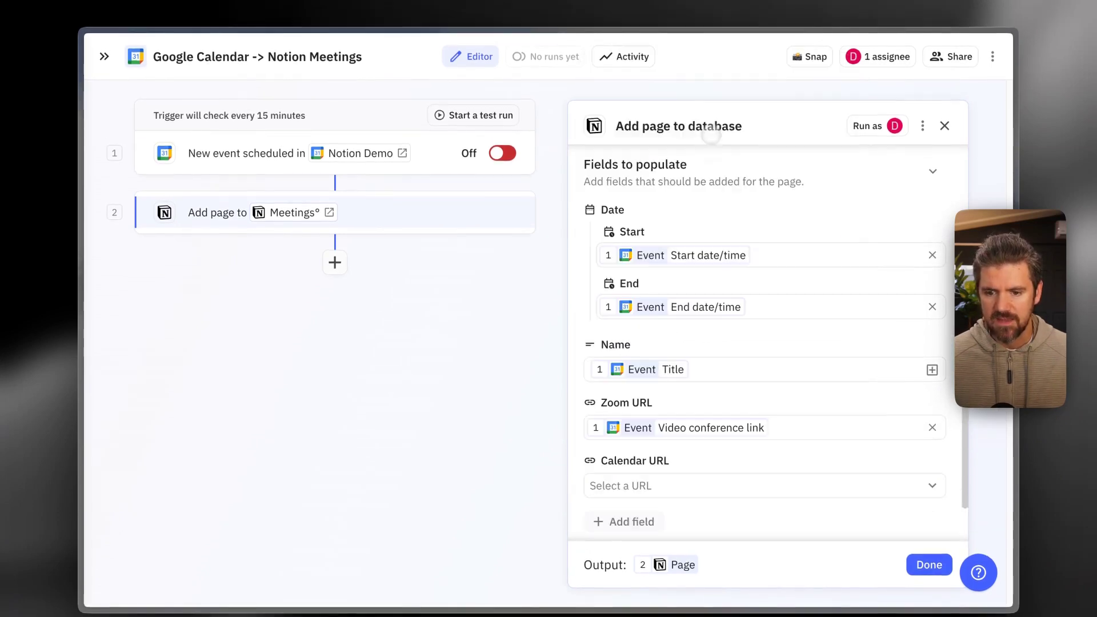
left_click(788, 486)
mouse_move(727, 345)
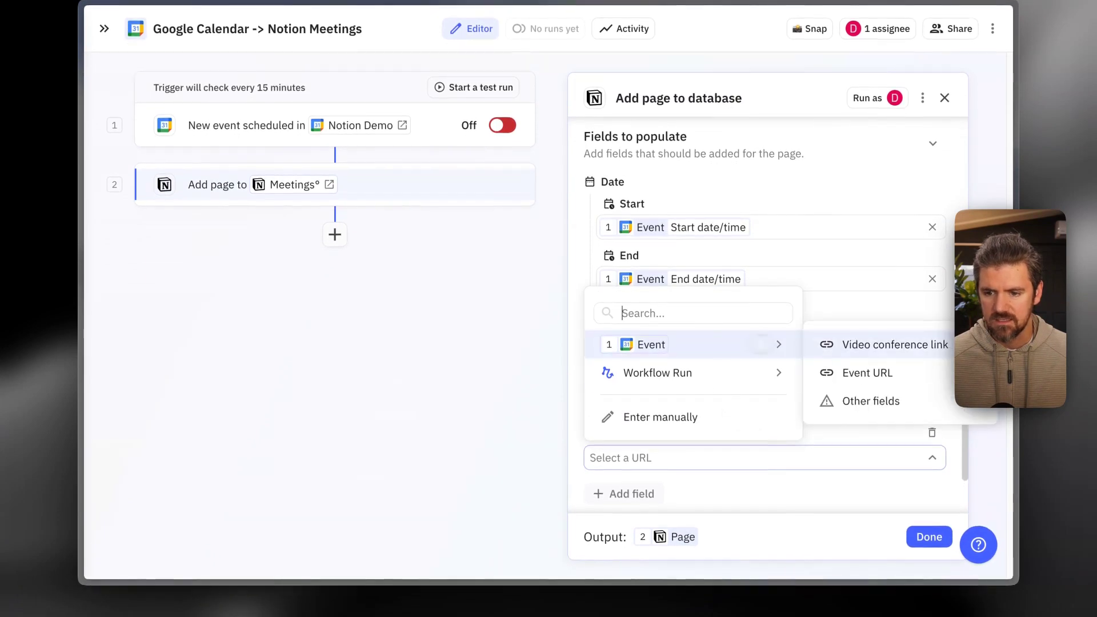
left_click(846, 371)
scroll(828, 440, "down", 2)
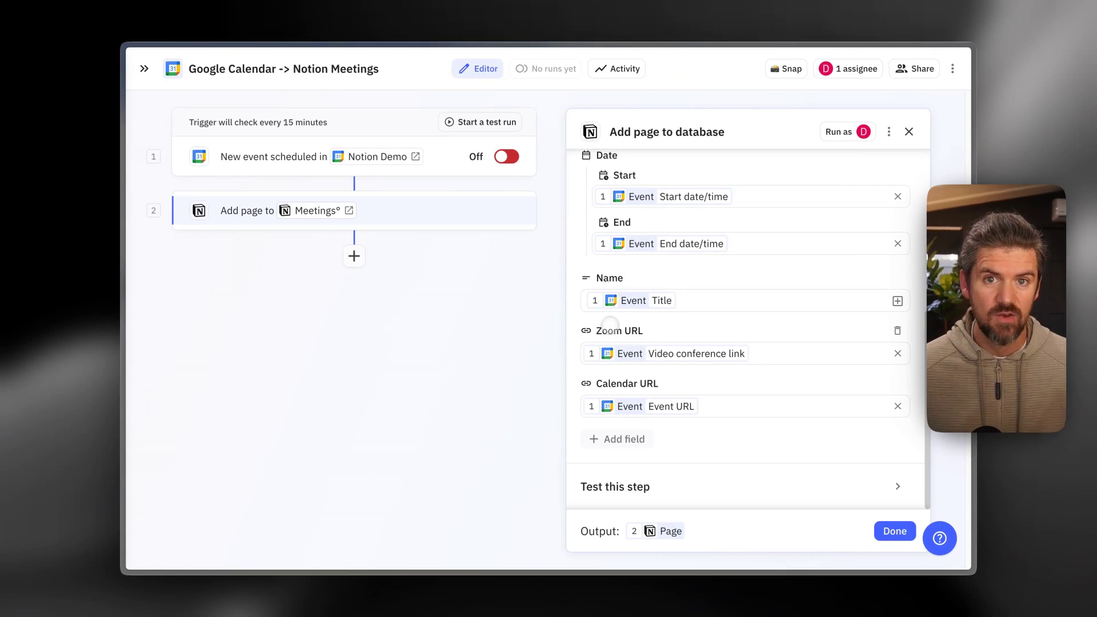
Finish the Notion step's setup and turn on the workflow's calendar trigger.
mouse_move(672, 348)
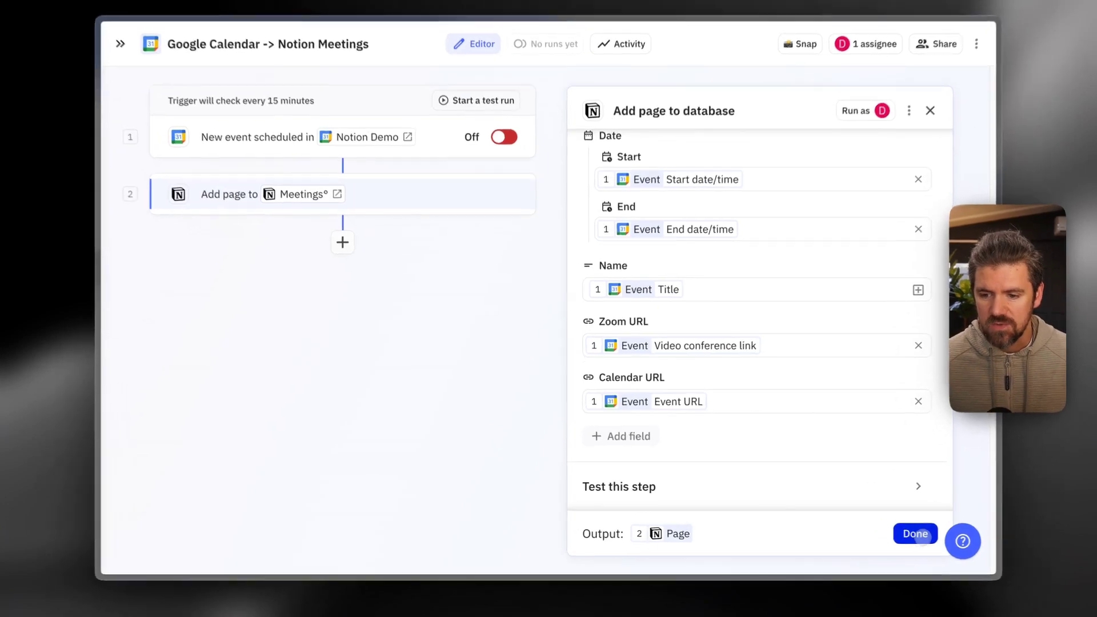
left_click(917, 534)
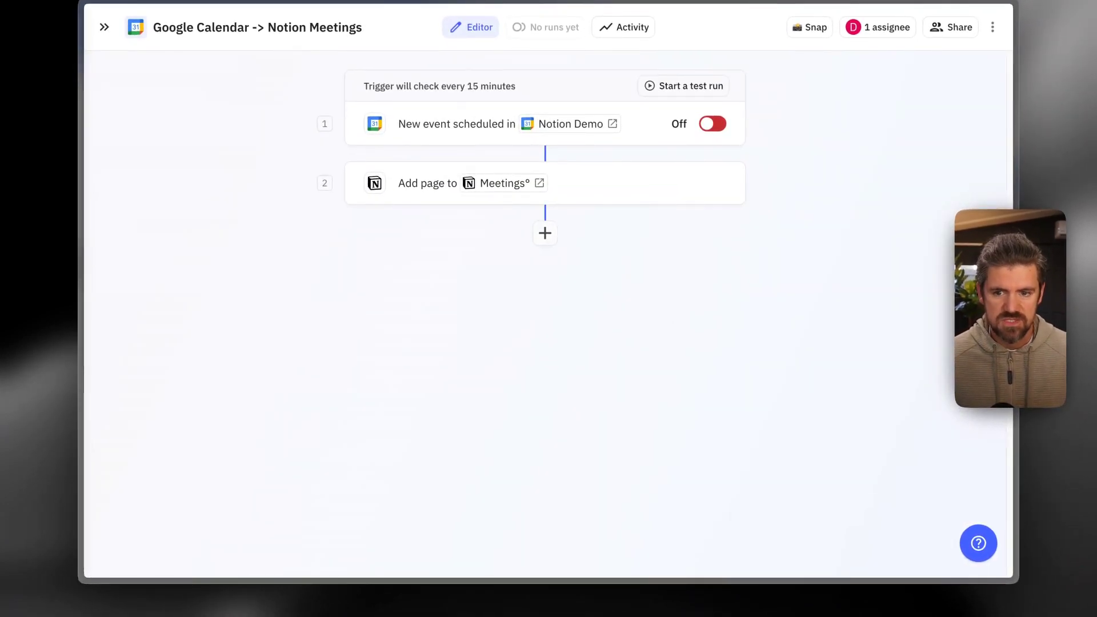
left_click(712, 123)
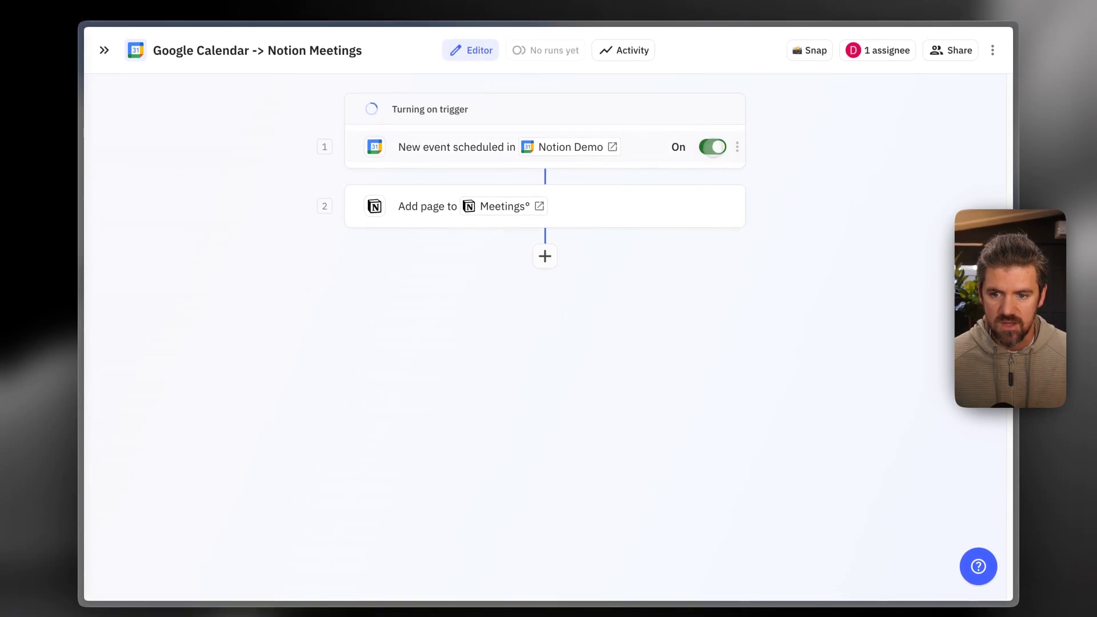
Switch to Google Calendar and show the week of December 22, 2024.
key("super+s")
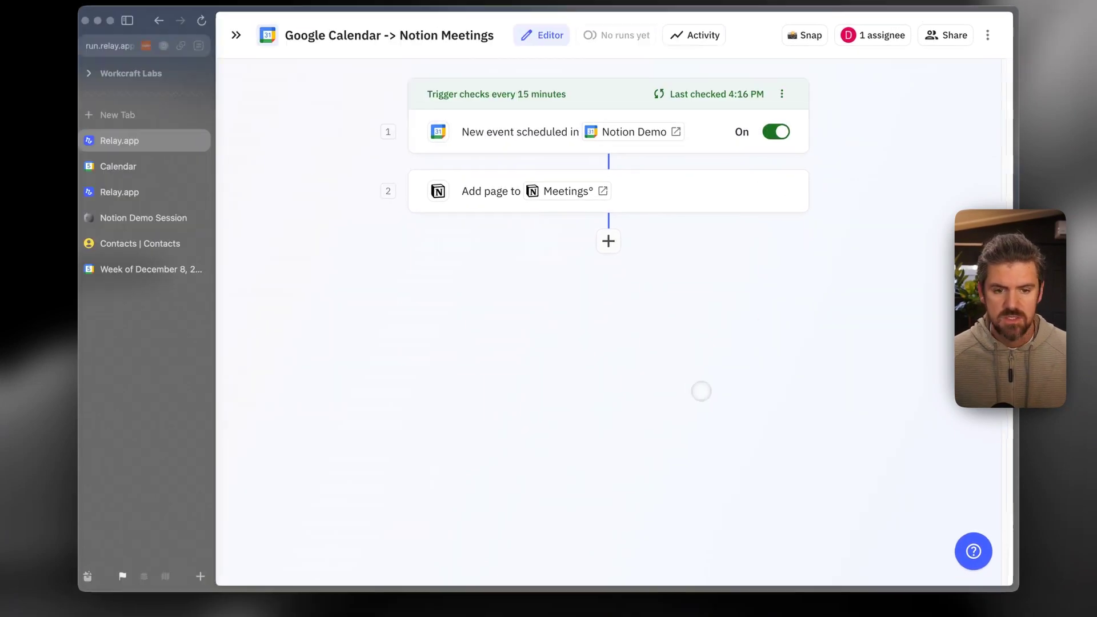
left_click(123, 188)
left_click(505, 55)
left_click(505, 55)
left_click(505, 55)
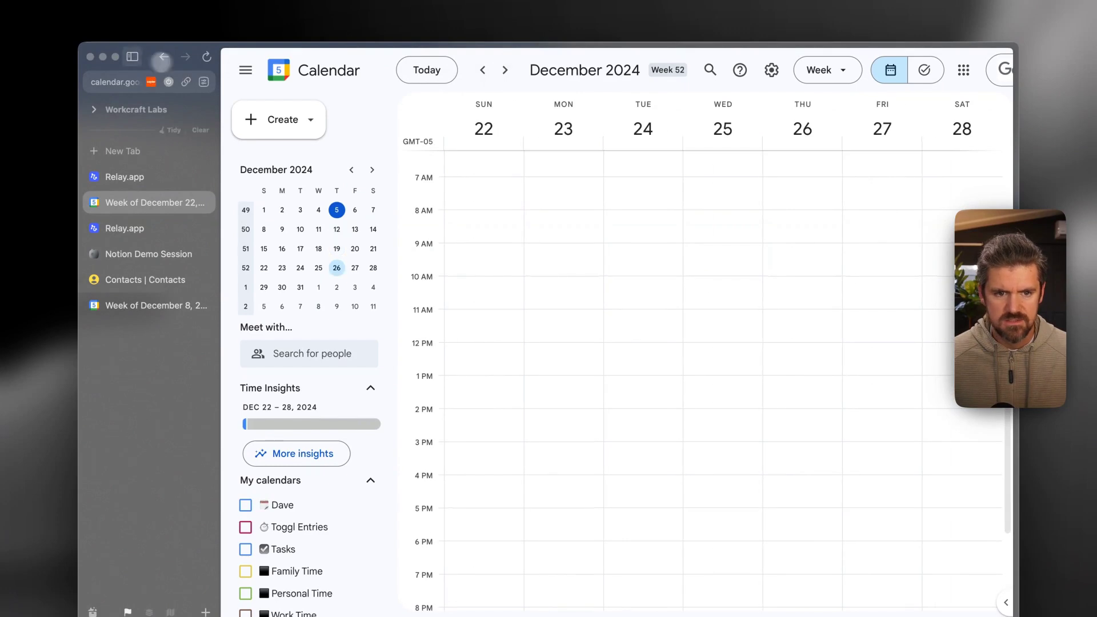
key("super+s")
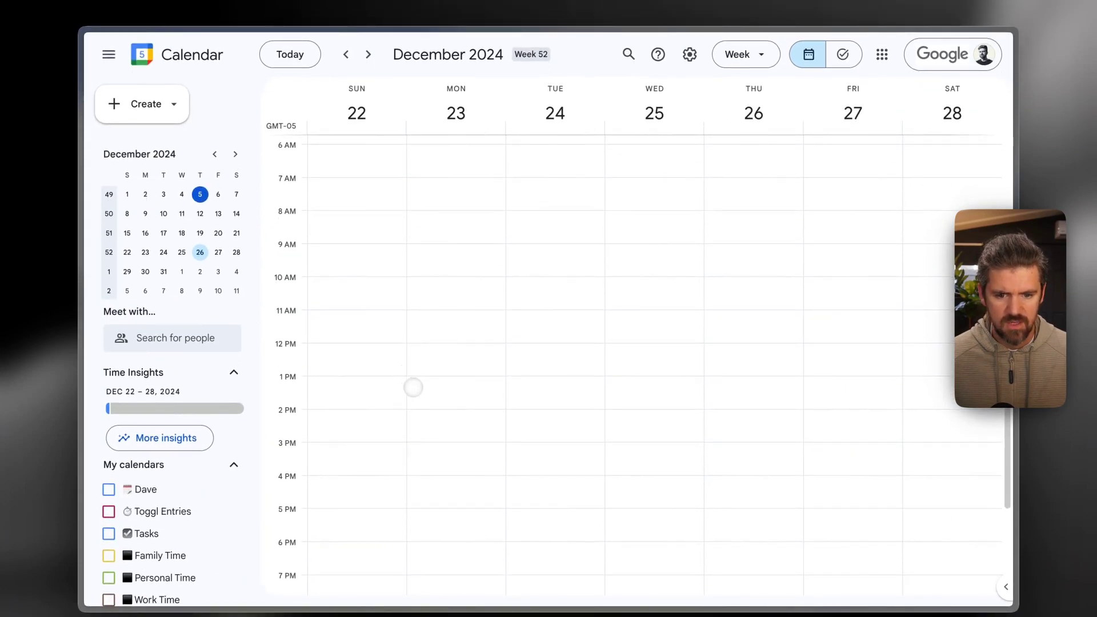
Draft an event on Monday, December 23, 1:00pm–2:00pm, titled "Notion Project Check-In".
left_click(411, 387)
type("Notion Projec")
type("t Check-In")
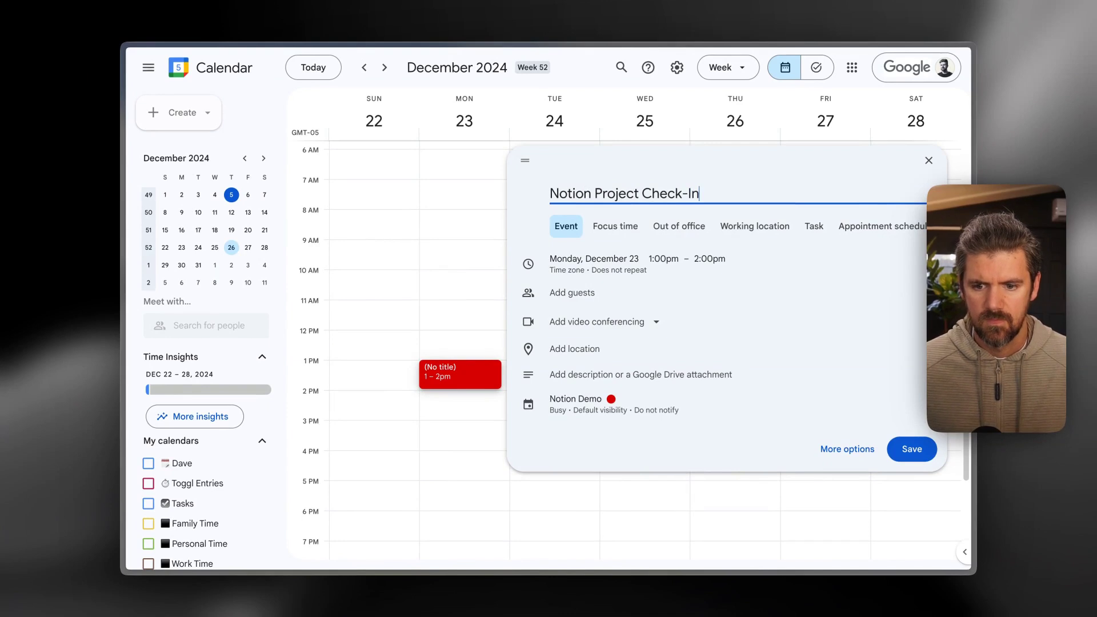
Expand the event's calendar settings, keeping the Notion Demo calendar, and add a Zoom Meeting as its video conference.
left_click(575, 403)
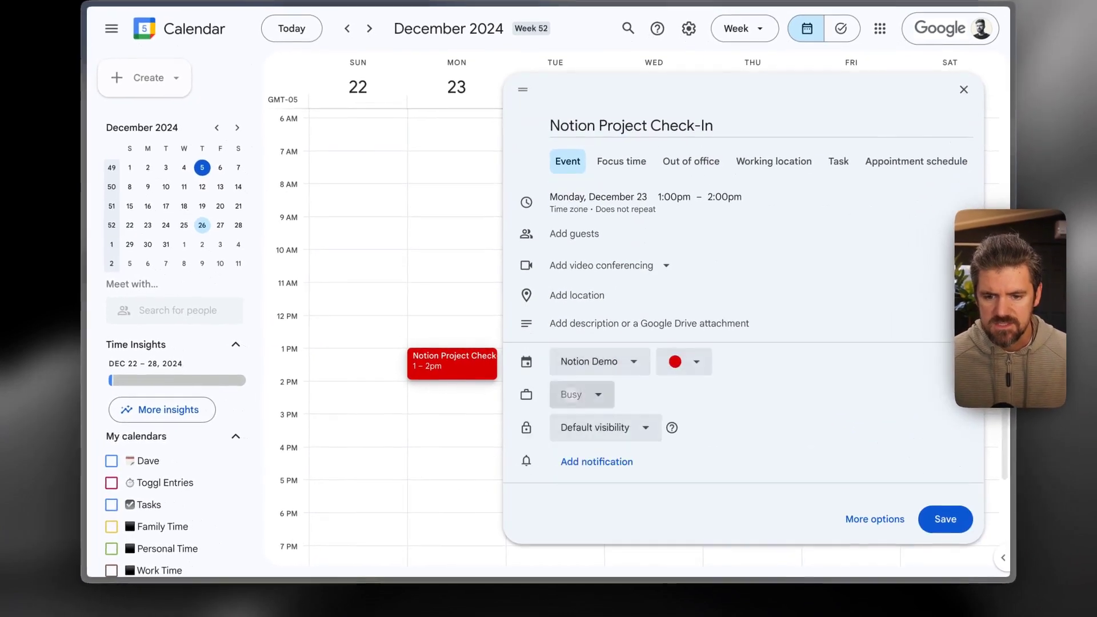
left_click(597, 361)
left_click(742, 389)
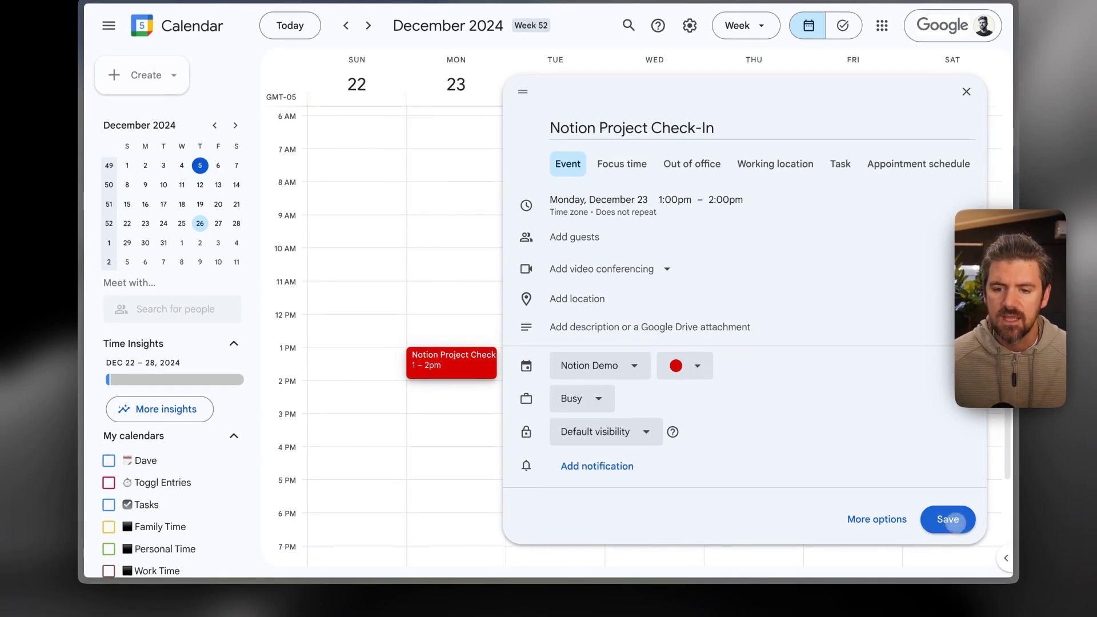
left_click(606, 269)
left_click(594, 394)
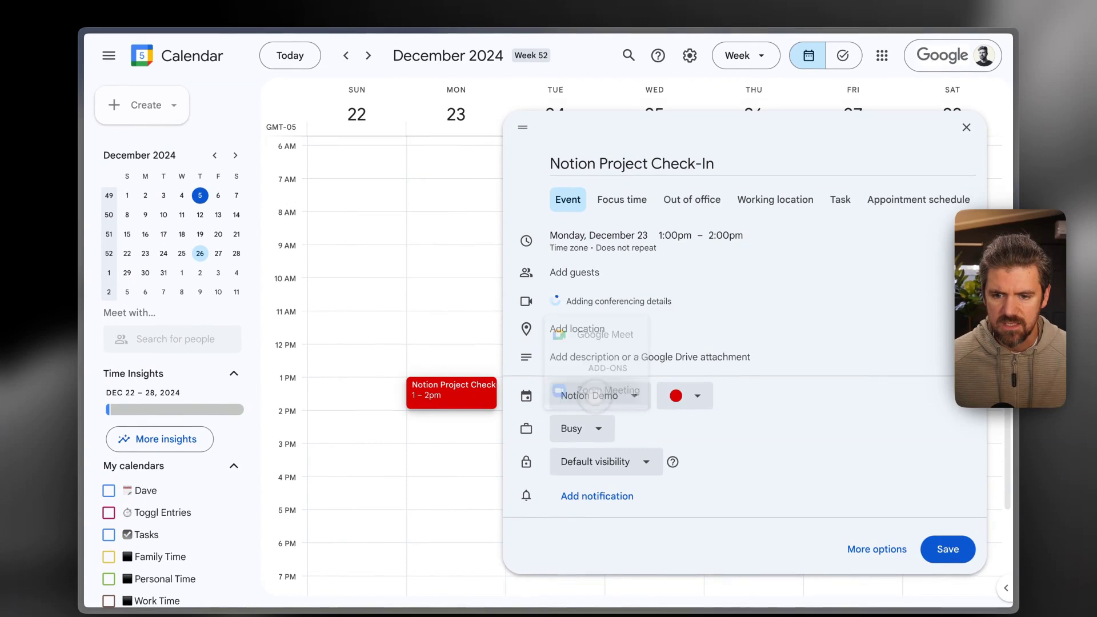
Add the host's own contact as a guest of the event and save the event.
left_click(646, 283)
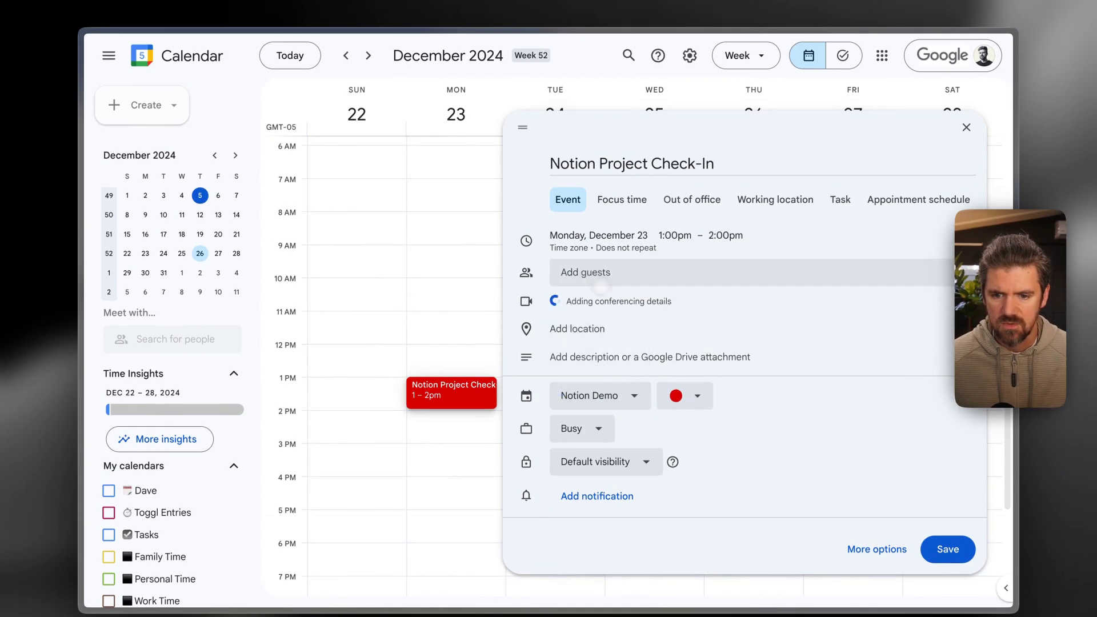
type("dave")
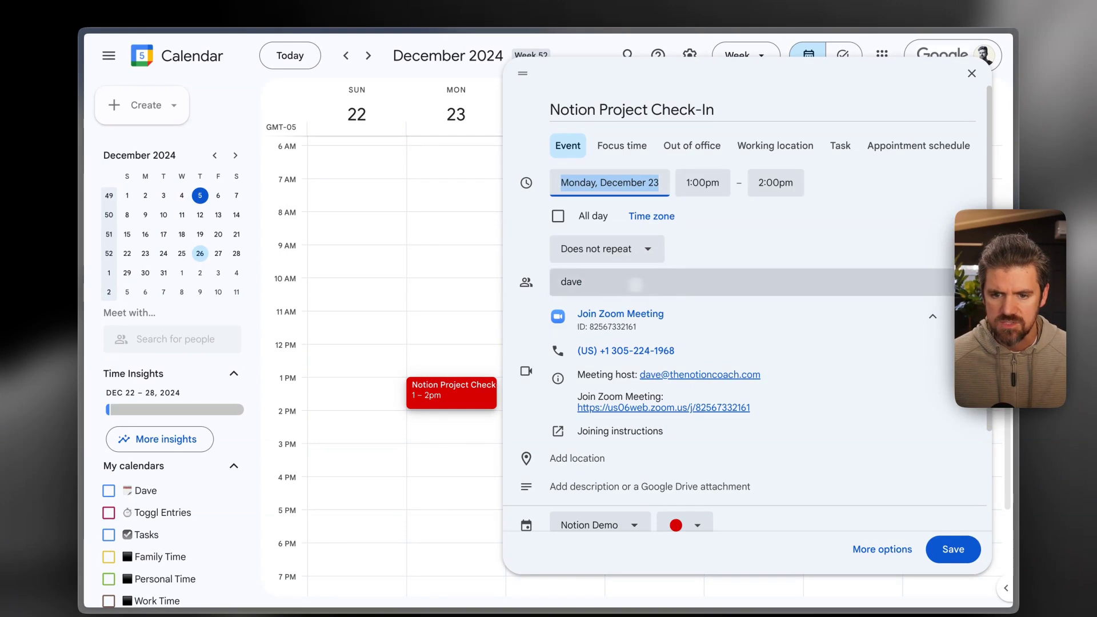
left_click(723, 283)
key("Return")
left_click(878, 262)
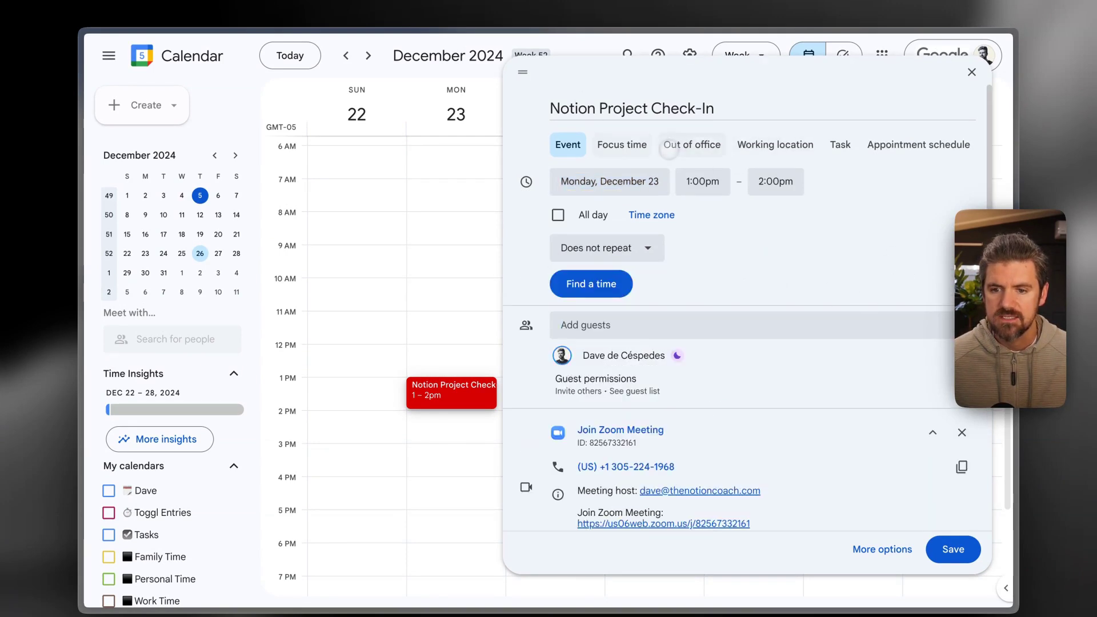
scroll(743, 343, "down", 3)
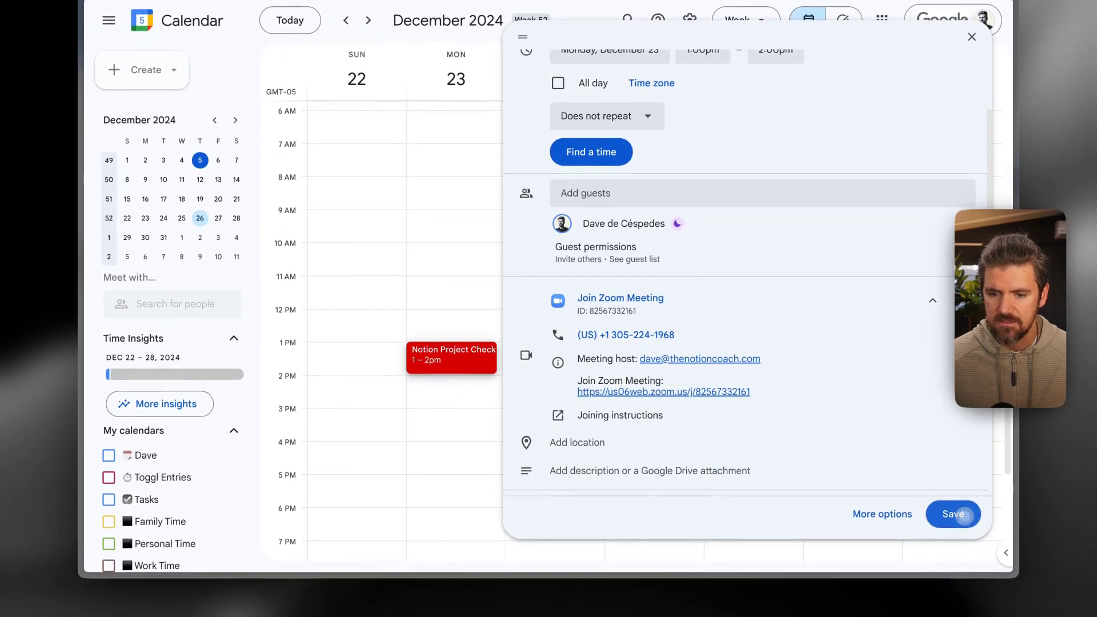
left_click(964, 515)
left_click(702, 320)
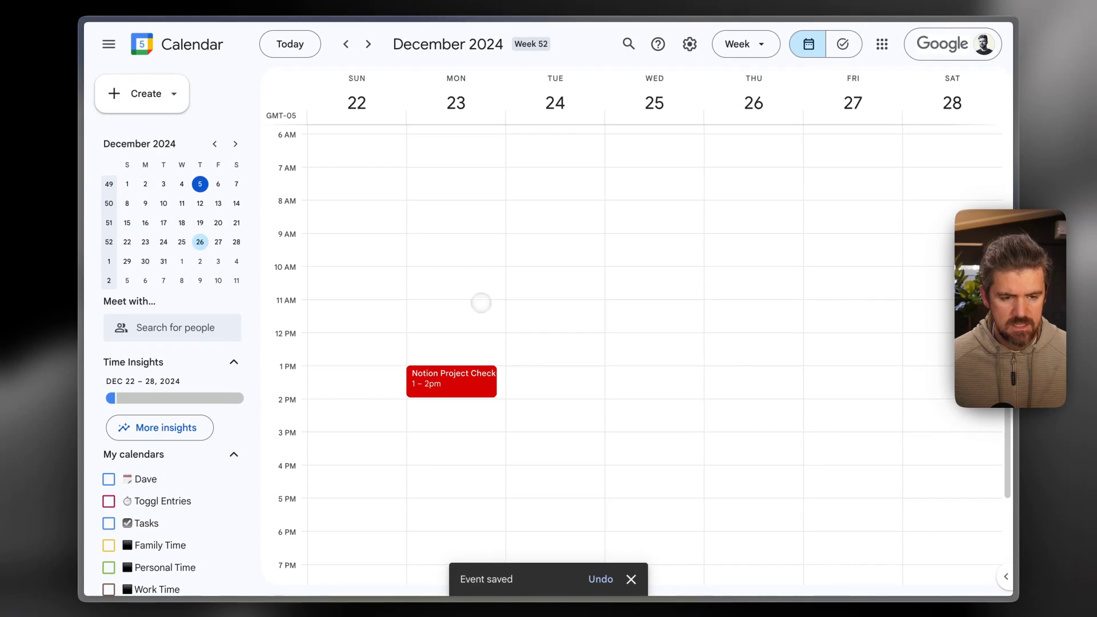
Switch to the Google Calendar -> Notion Meetings workflow in Relay.app and create a test run from the Notion Project Check-In event.
mouse_move(86, 171)
left_click(146, 152)
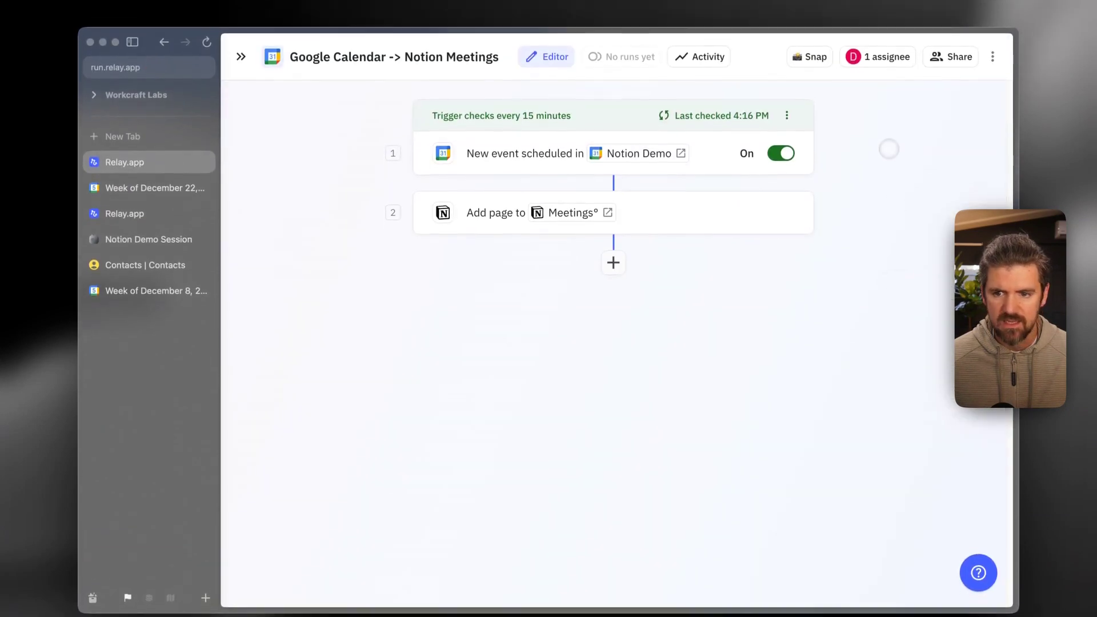
left_click(721, 117)
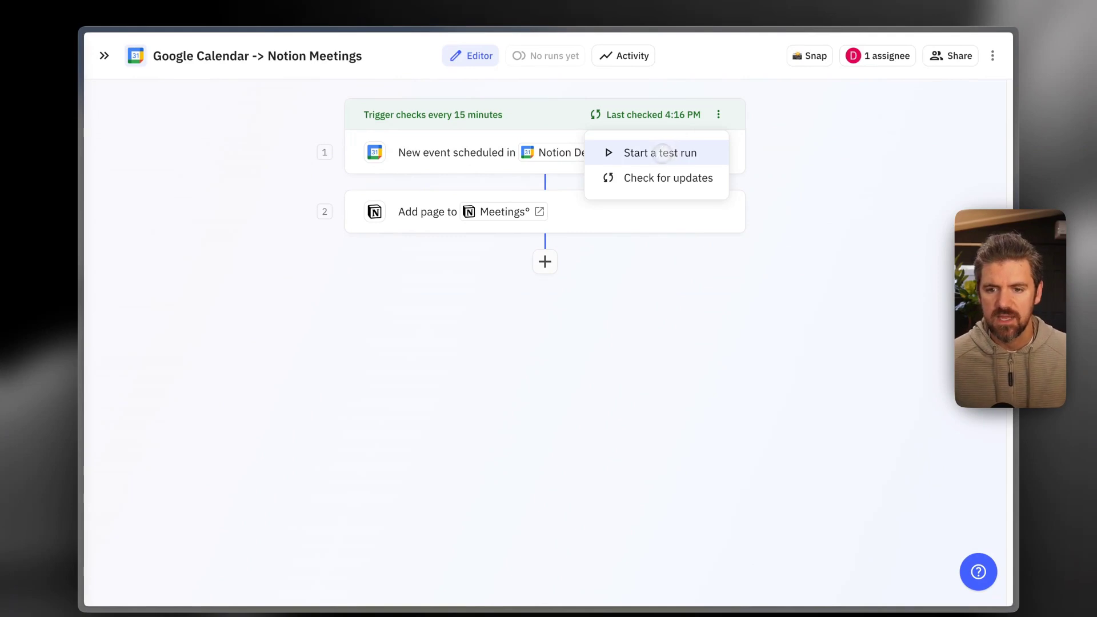
left_click(661, 153)
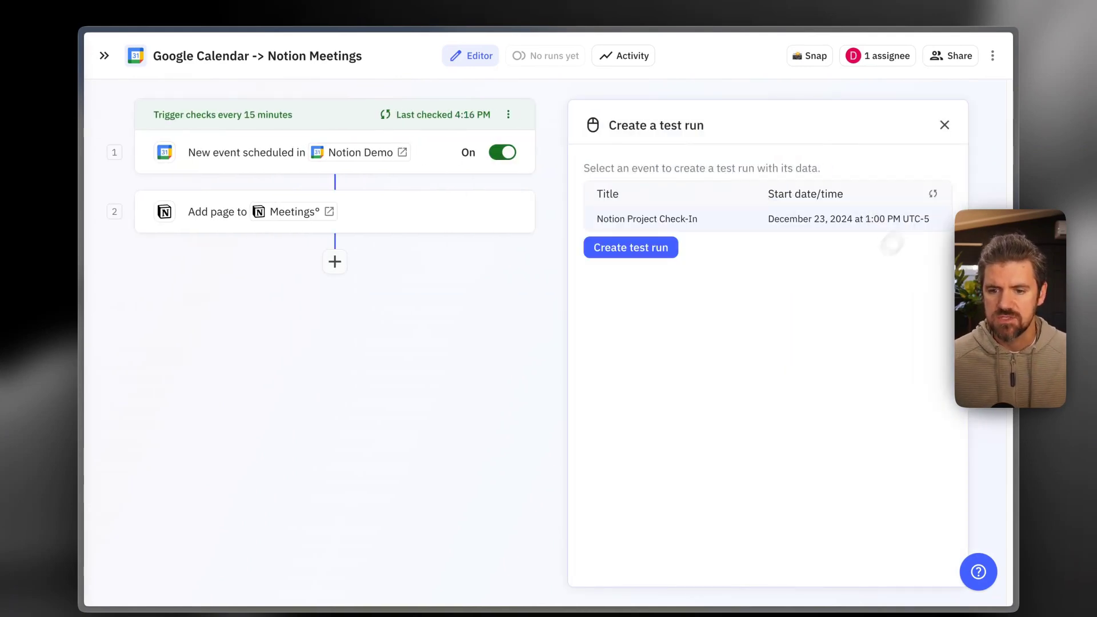
left_click(654, 250)
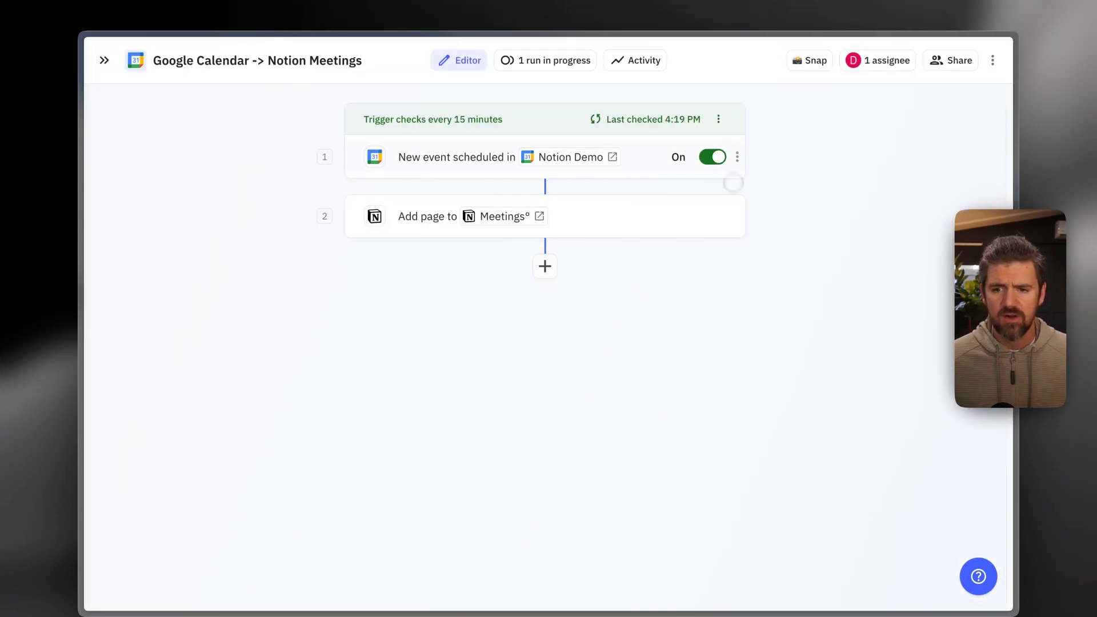
Create another test run with the Notion Project Check-In event's data and start that run.
left_click(718, 120)
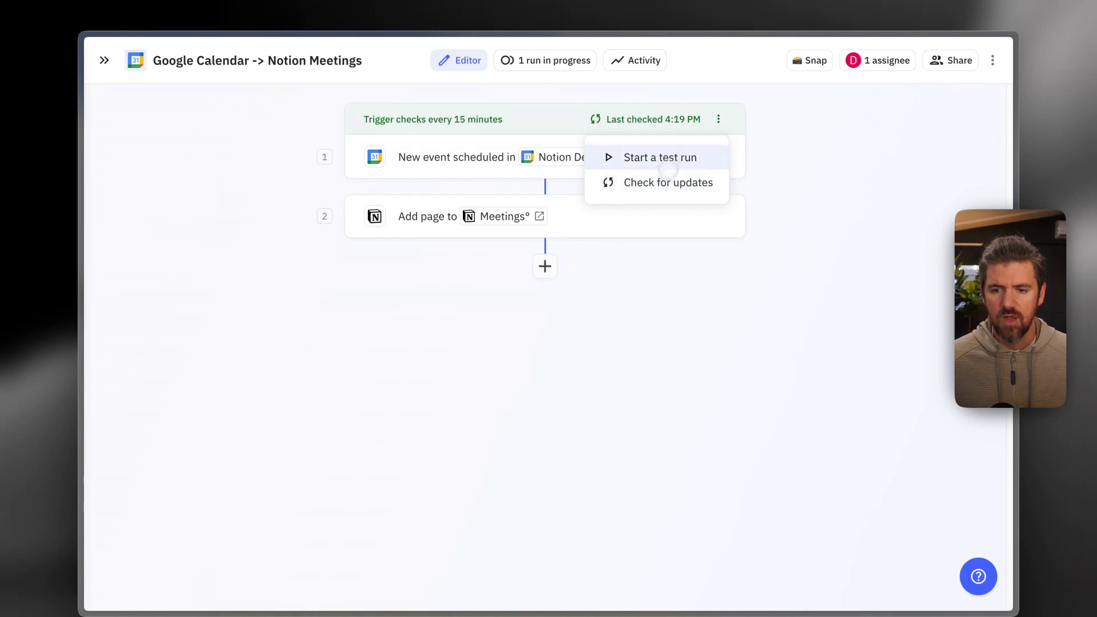
left_click(670, 164)
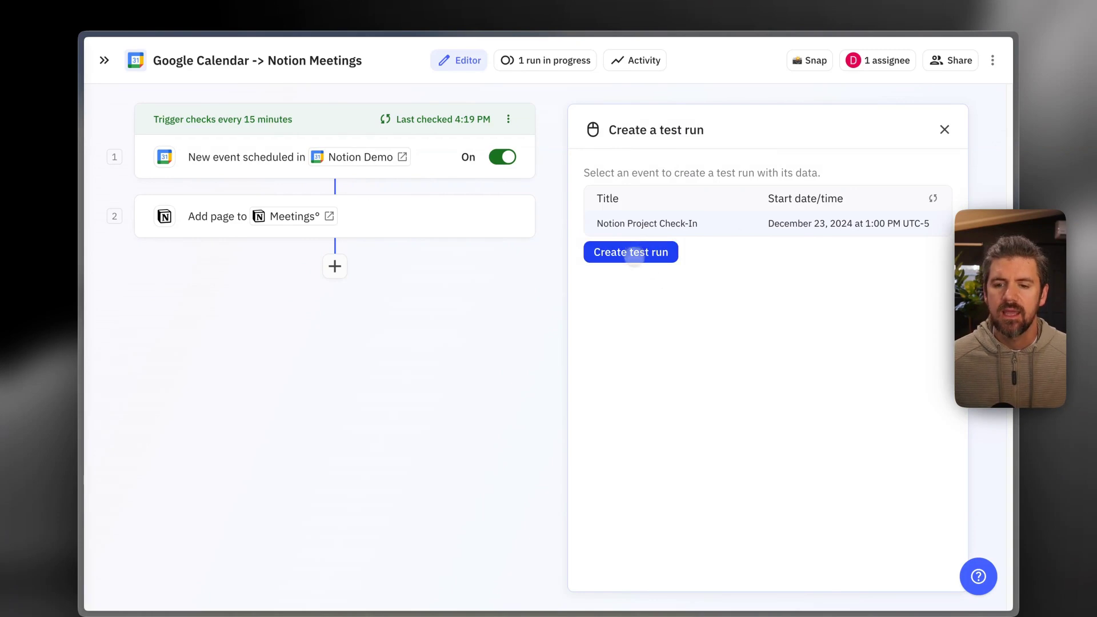
left_click(639, 252)
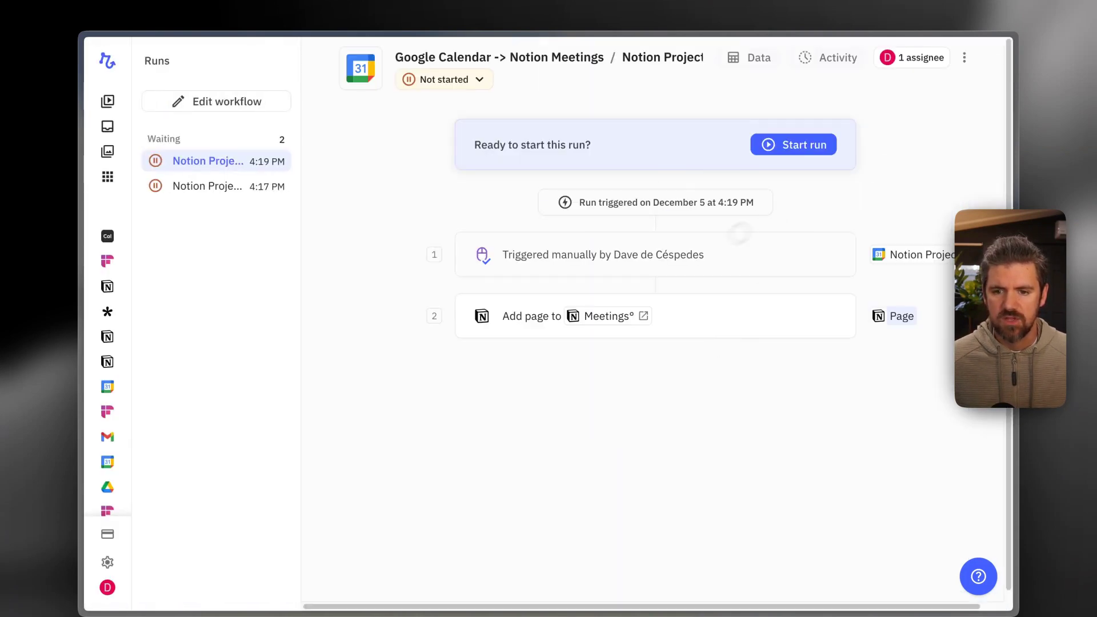
key("super+minus")
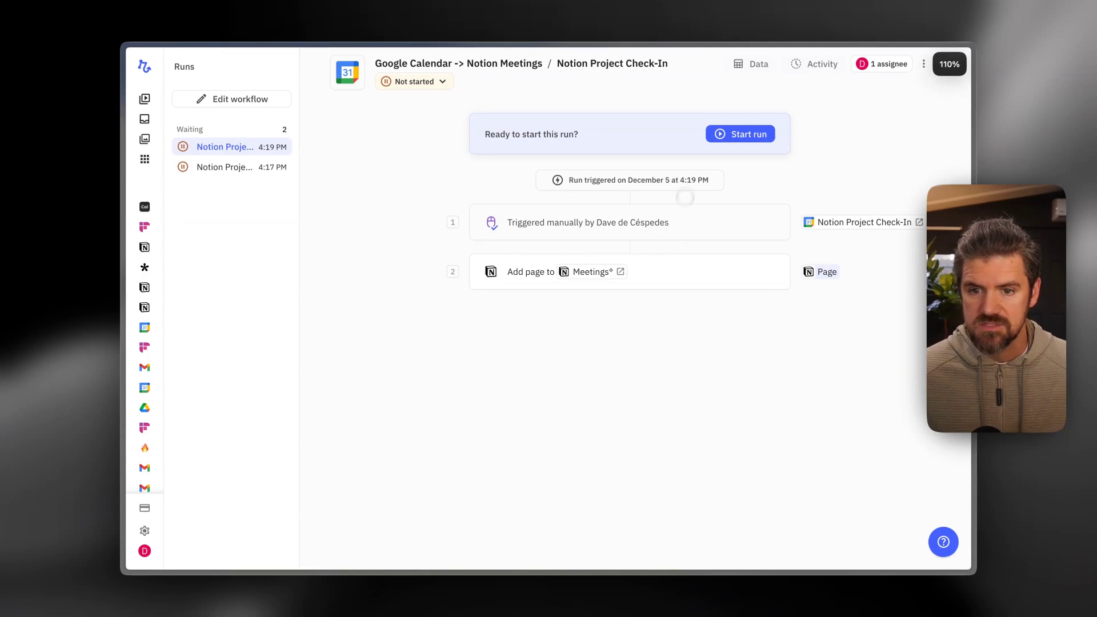
left_click(738, 136)
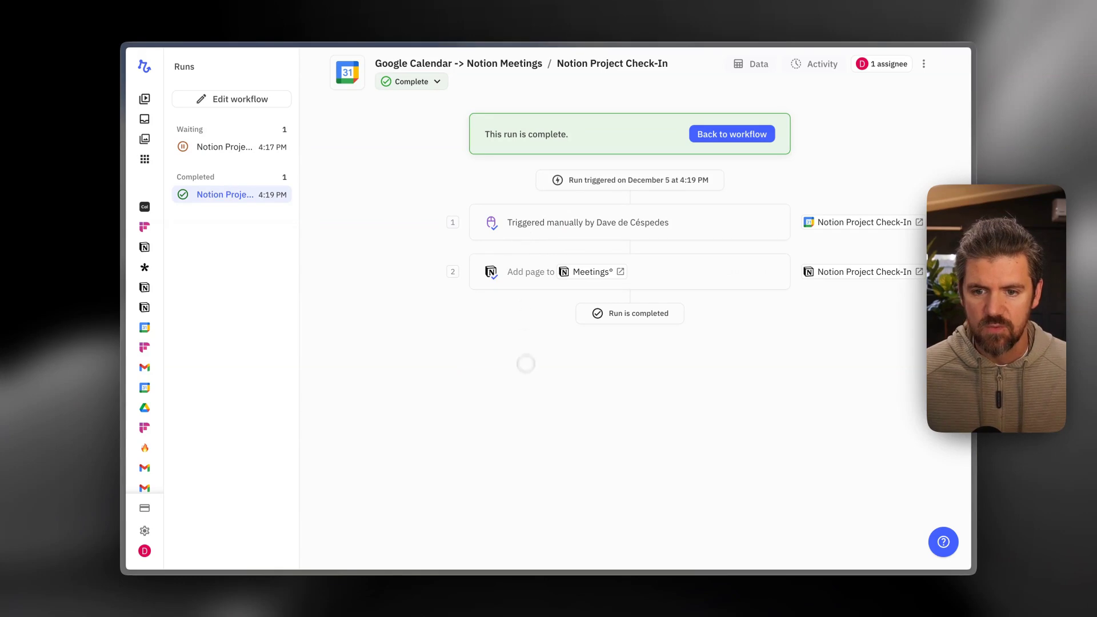
Switch to the Notion Meetings database, open the Notion Project Check-In page and check its date, links and status properties.
left_click(166, 208)
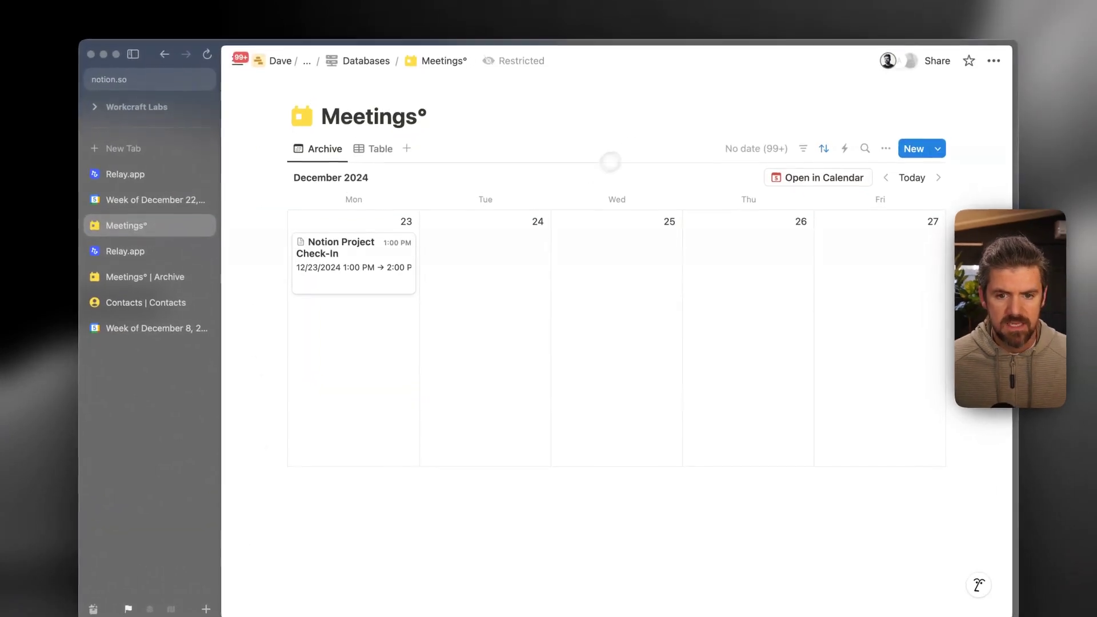
key("super+s")
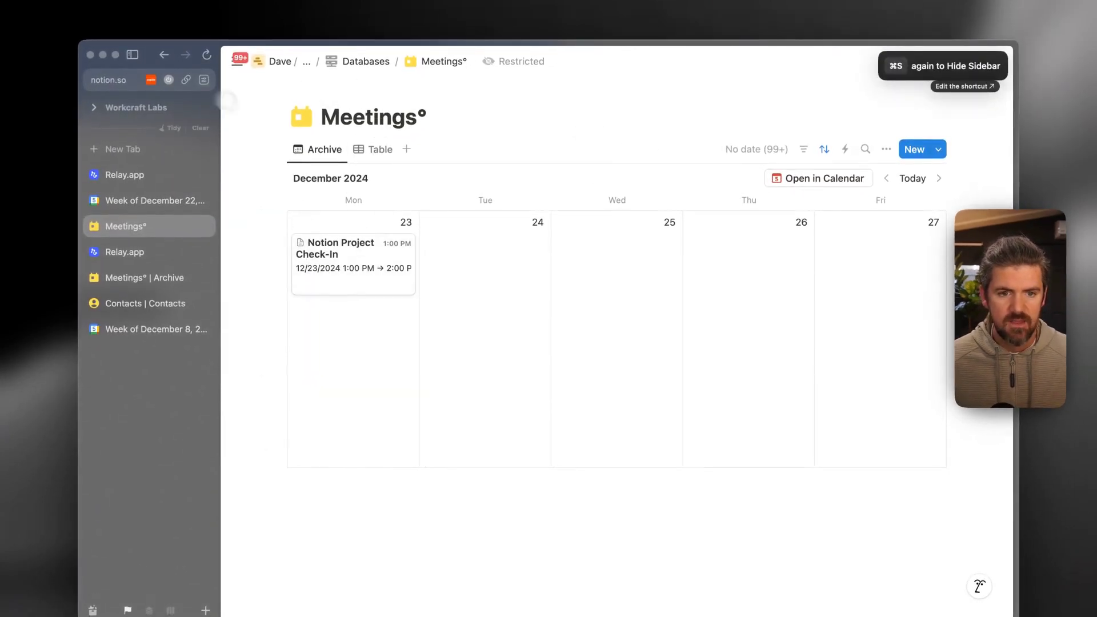
key("super+s")
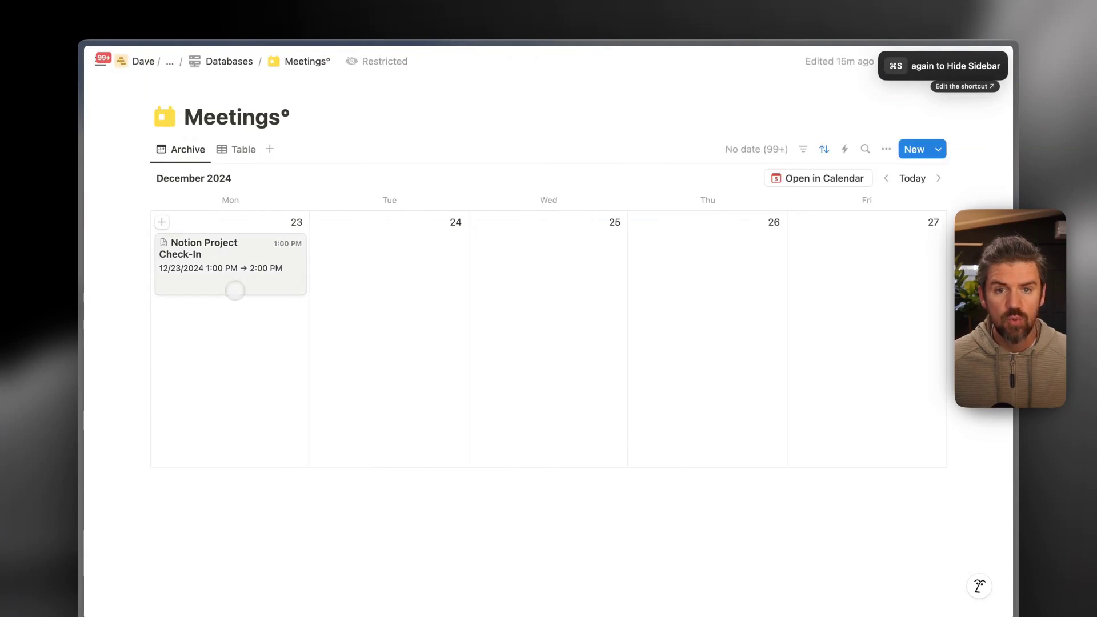
left_click(235, 290)
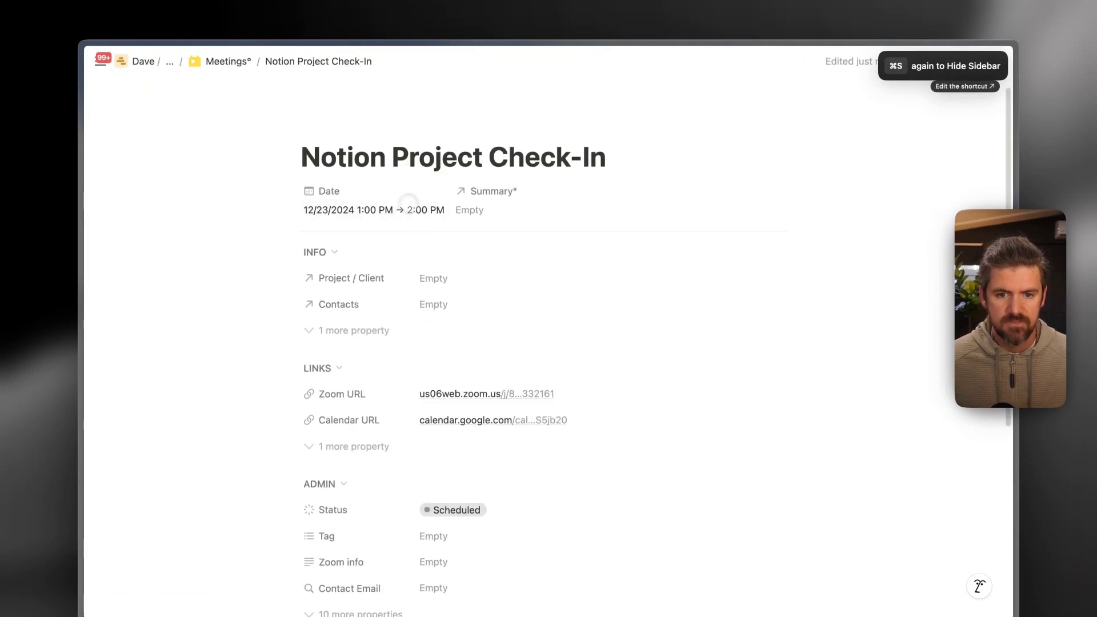
scroll(423, 240, "down", 3)
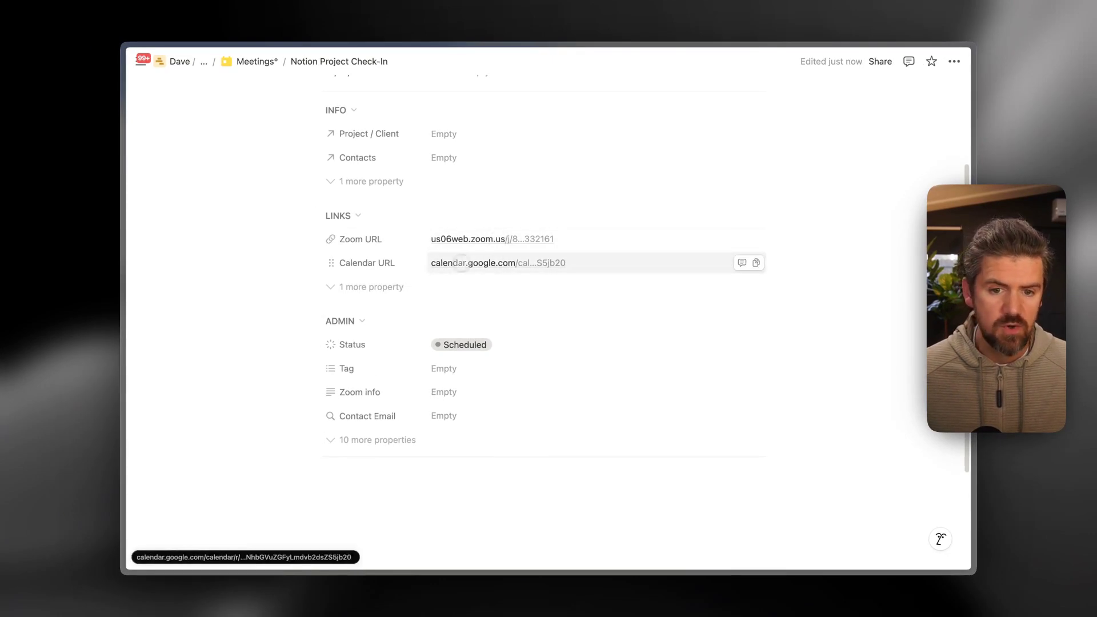
scroll(474, 274, "up", 3)
scroll(469, 284, "down", 5)
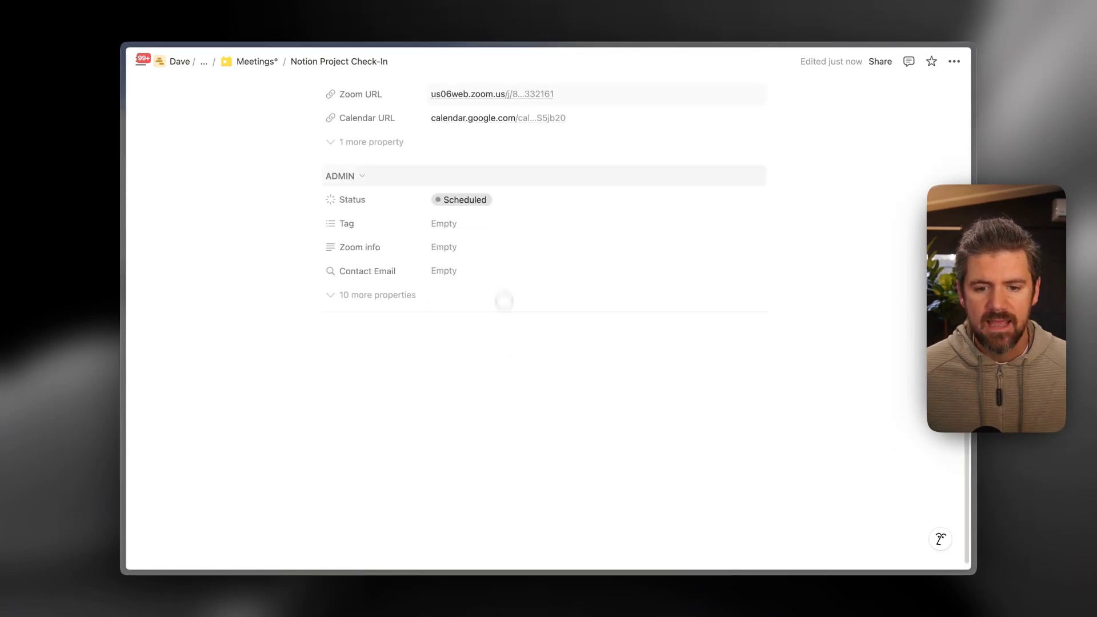
scroll(489, 357, "up", 5)
scroll(422, 329, "down", 2)
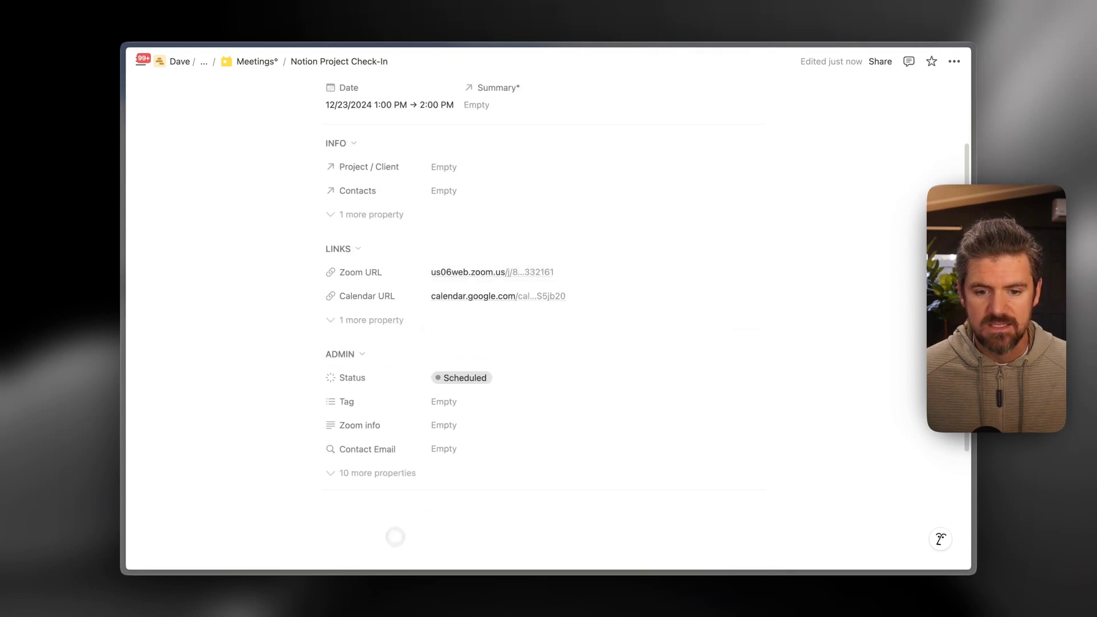
left_click(407, 504)
key("Up")
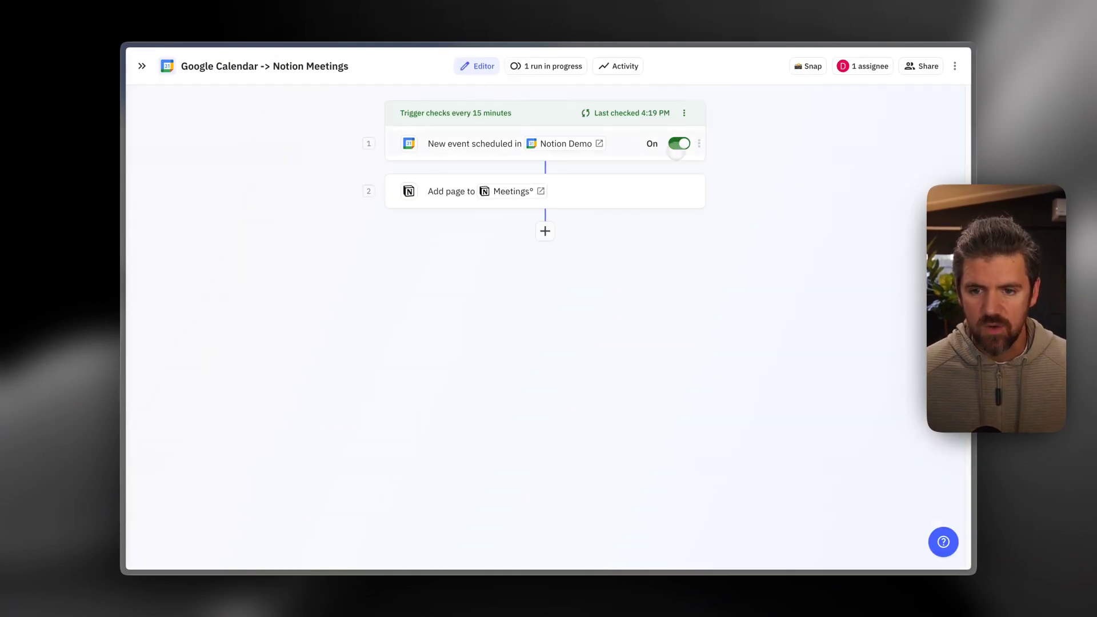
Turn off the workflow's calendar trigger and add an Iterator after the Notion step that loops over the event's Guests.
left_click(678, 147)
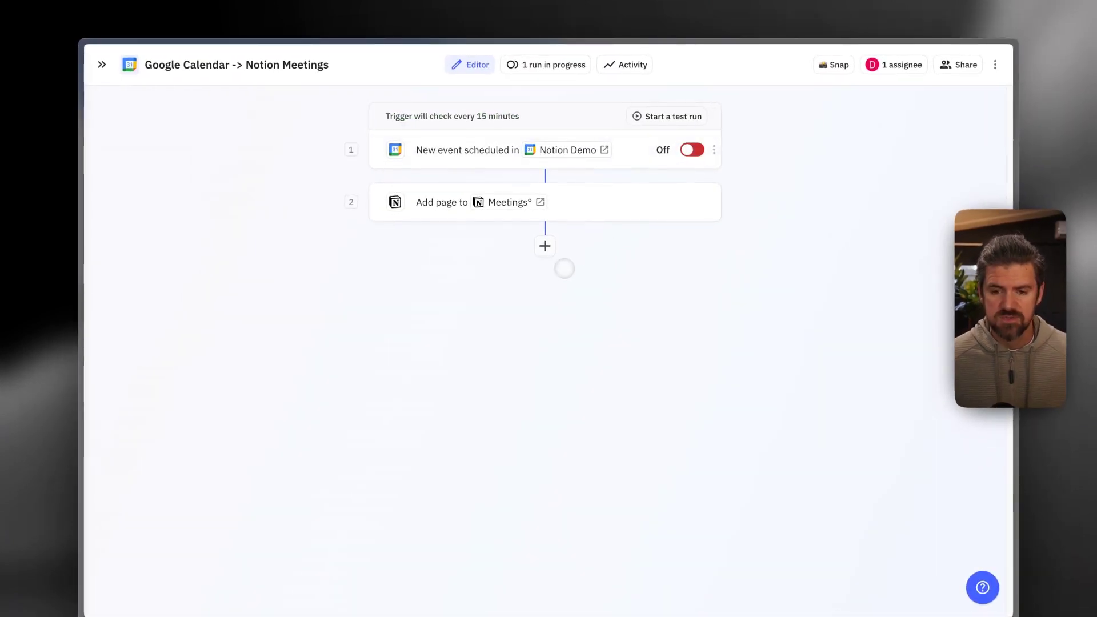
left_click(545, 246)
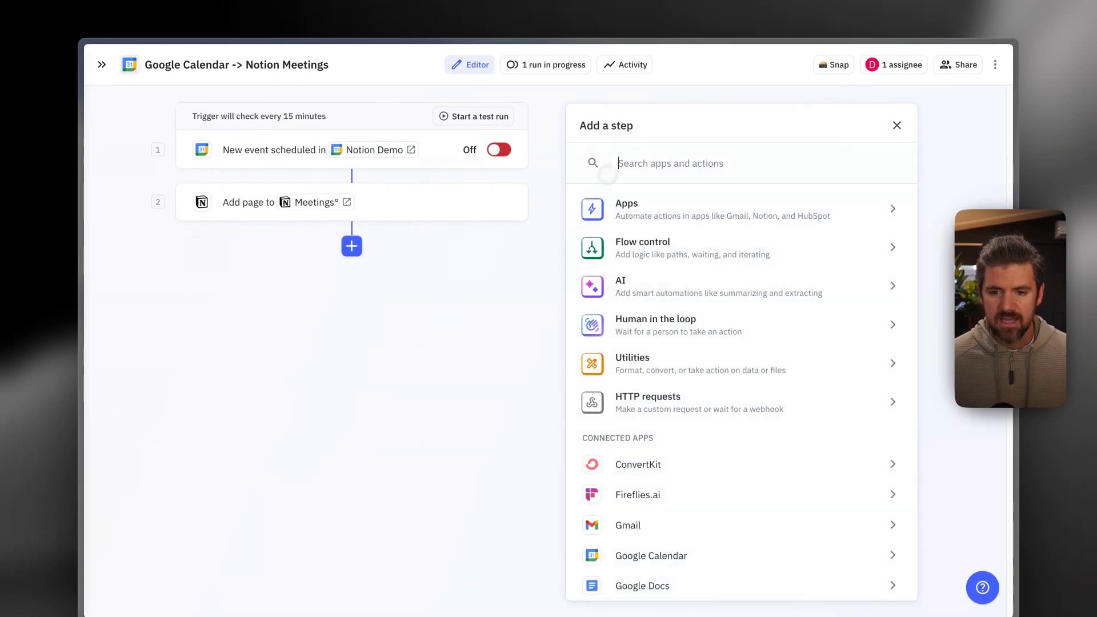
type("iter")
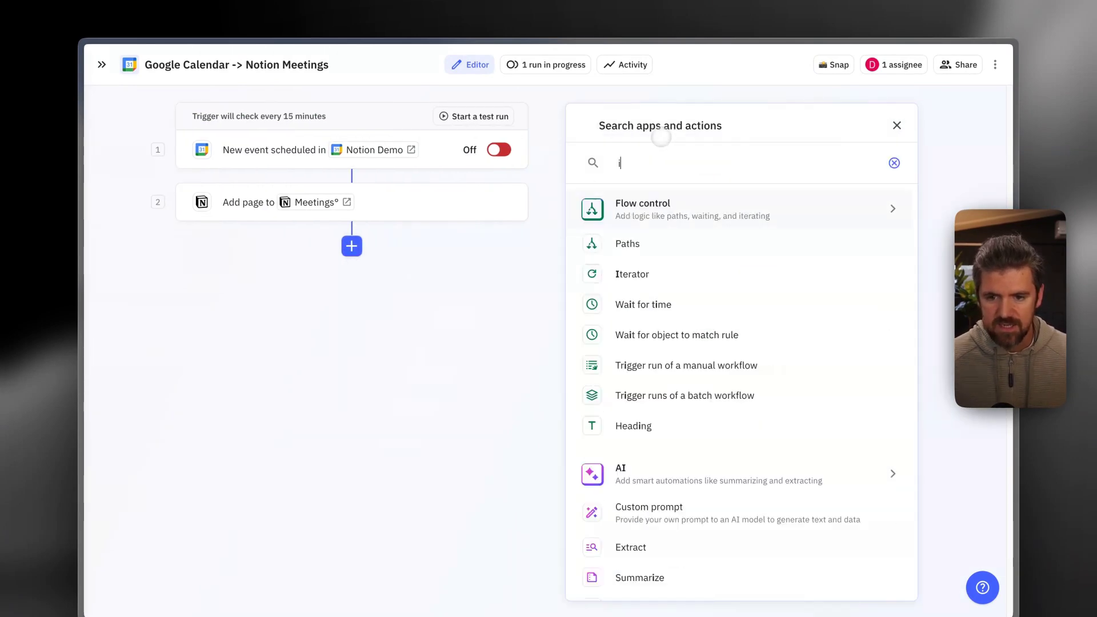
left_click(746, 245)
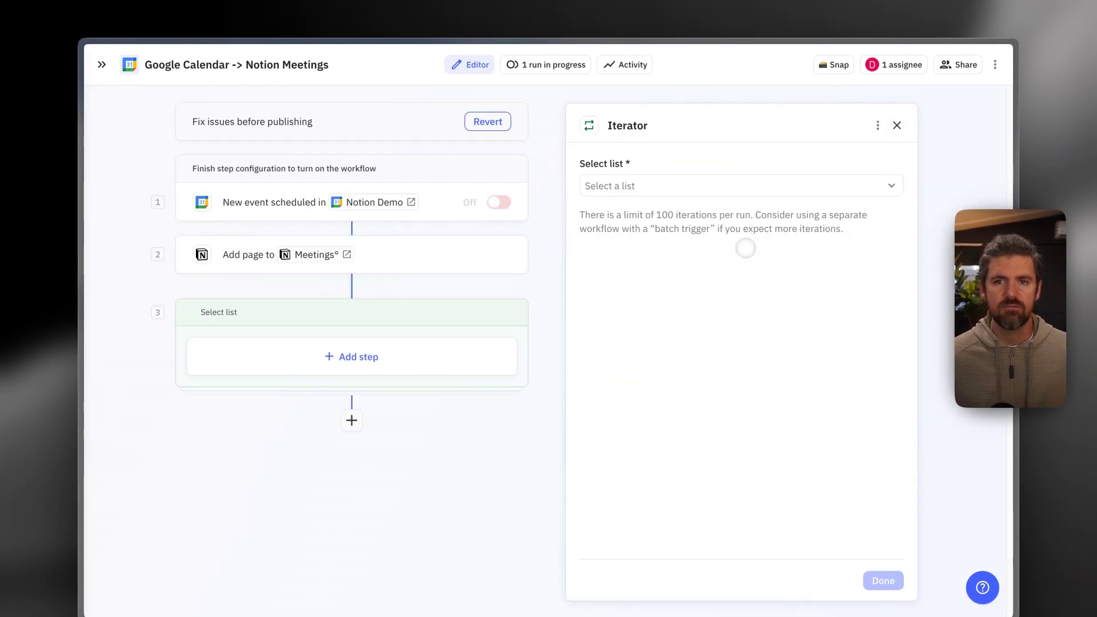
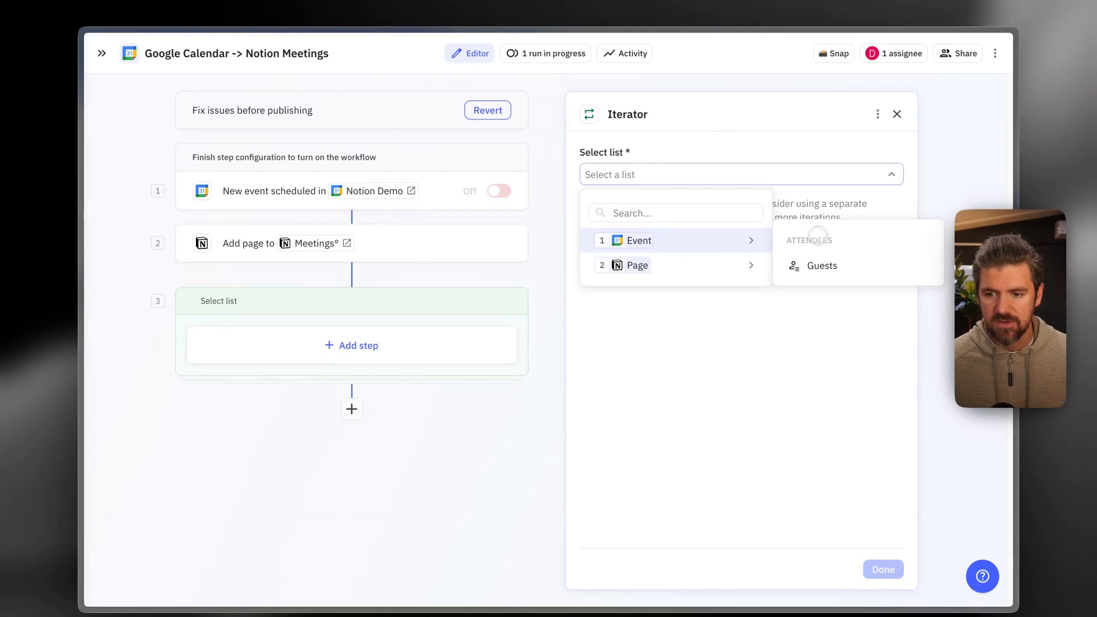
left_click(829, 269)
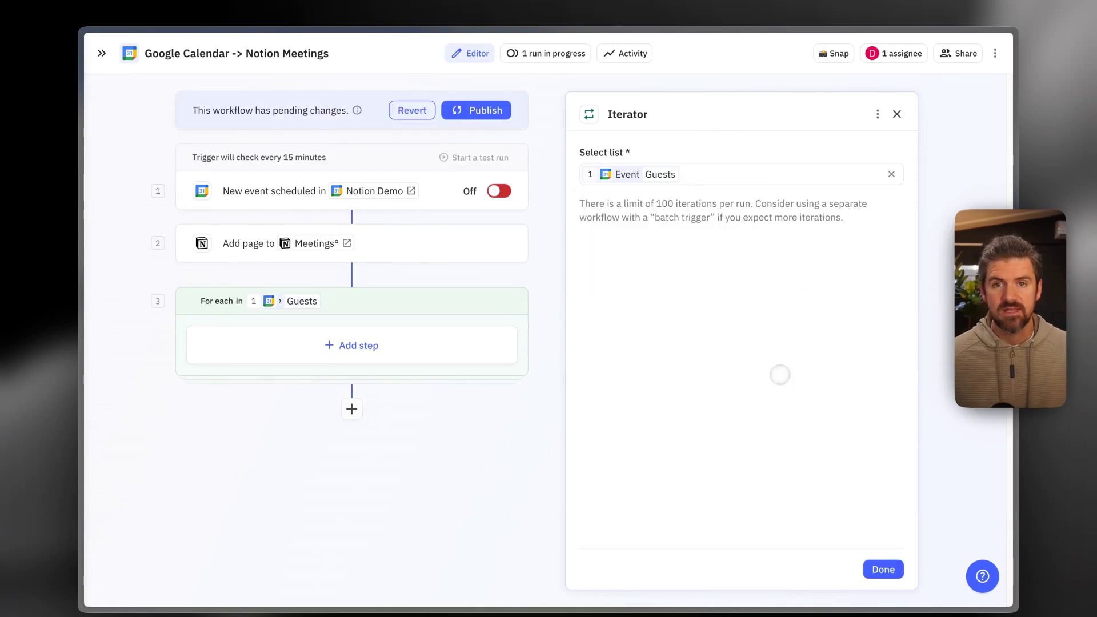
left_click(880, 568)
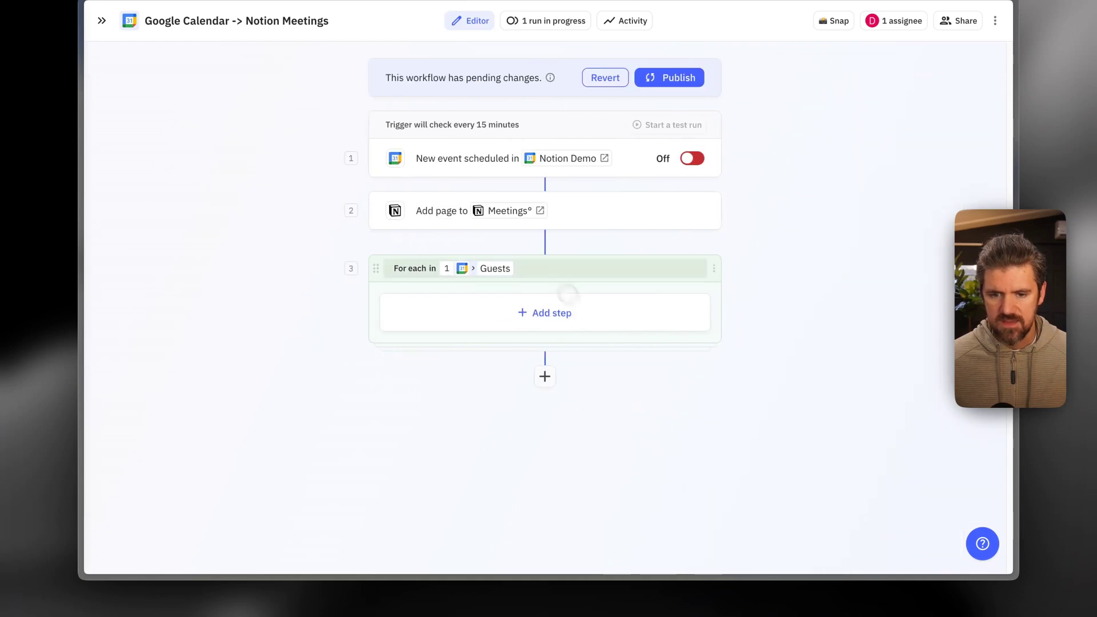
Add a Notion Find page(s) step inside the Guests loop, searching the Contacts database and returning all matching pages in a list.
left_click(548, 313)
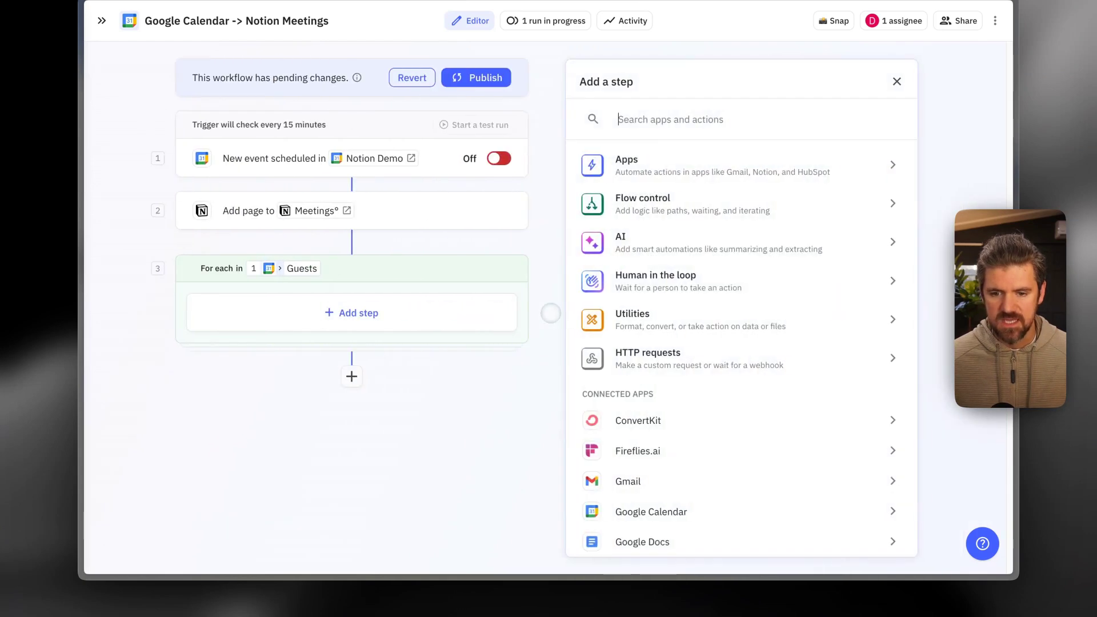
type("notion")
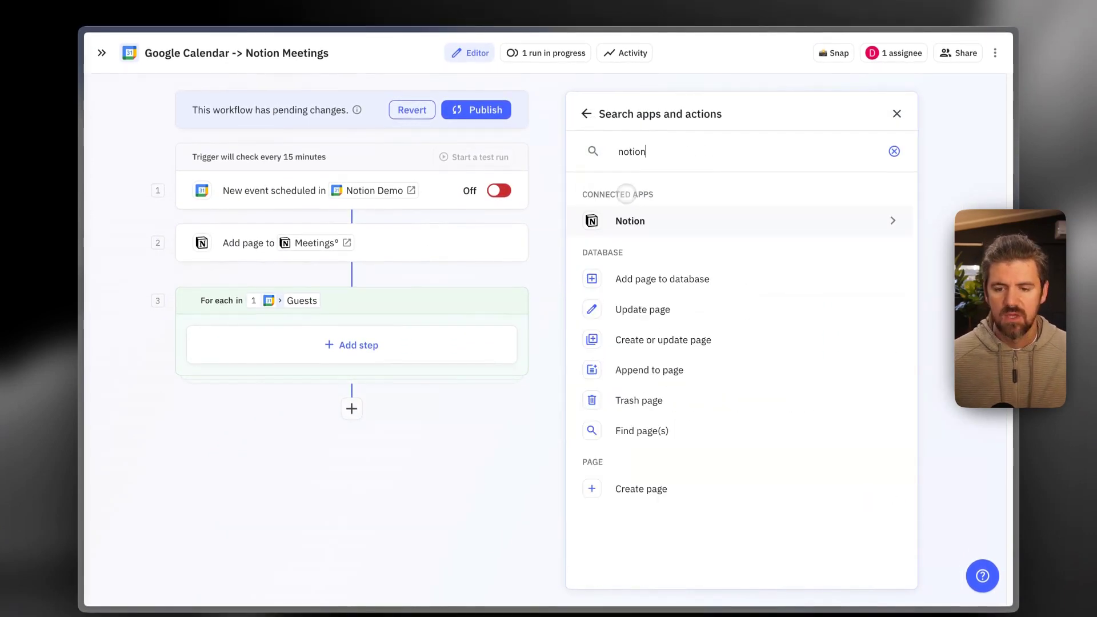
left_click(754, 226)
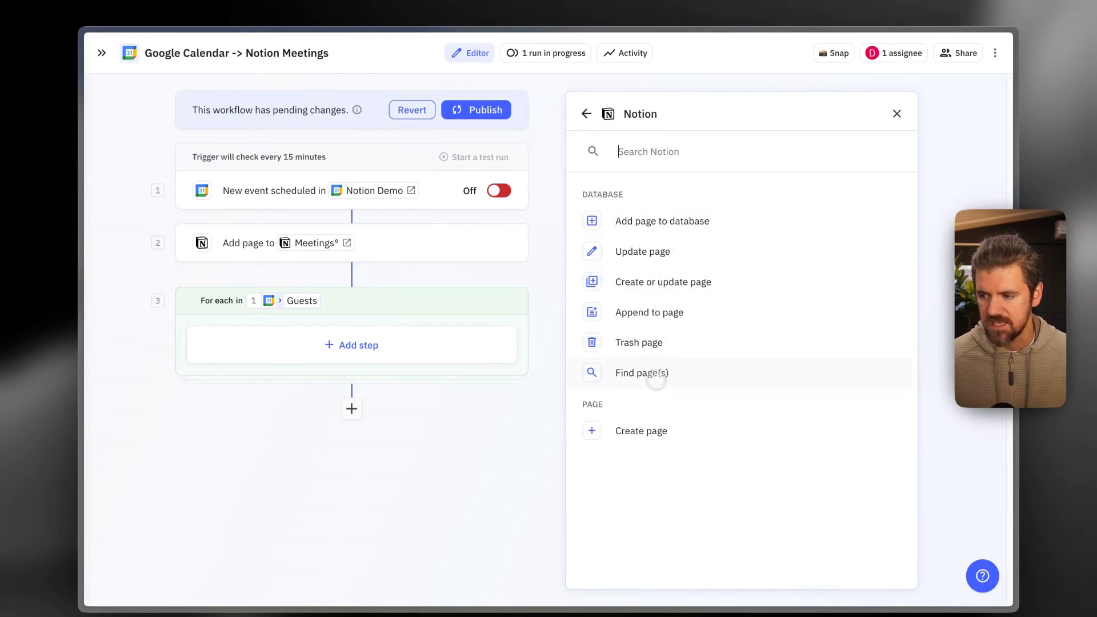
left_click(657, 374)
left_click(642, 175)
type("contact")
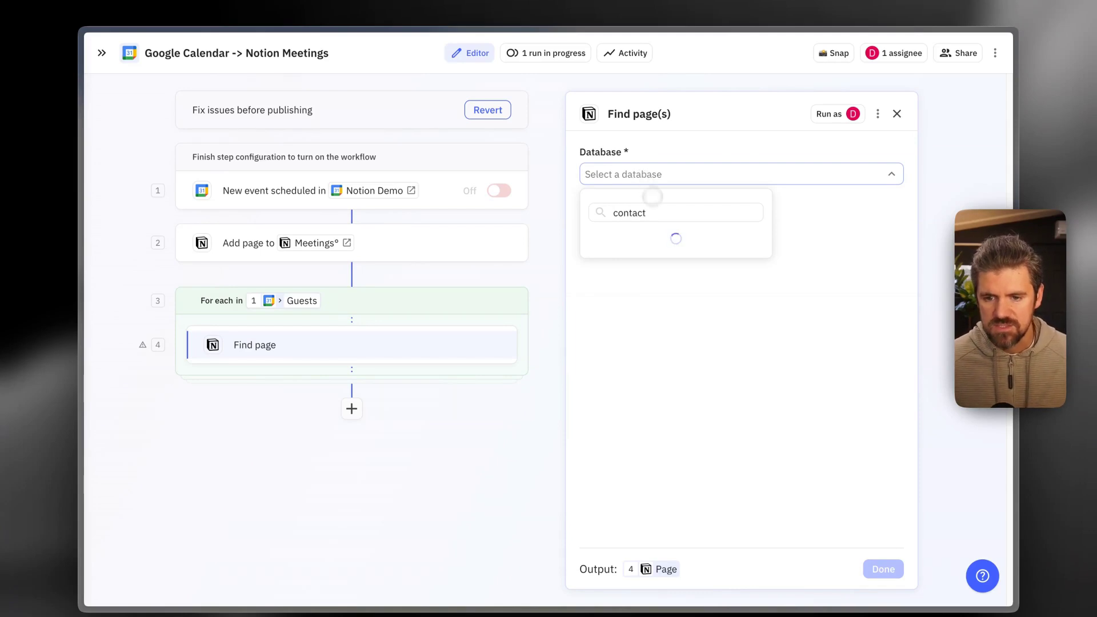
left_click(692, 244)
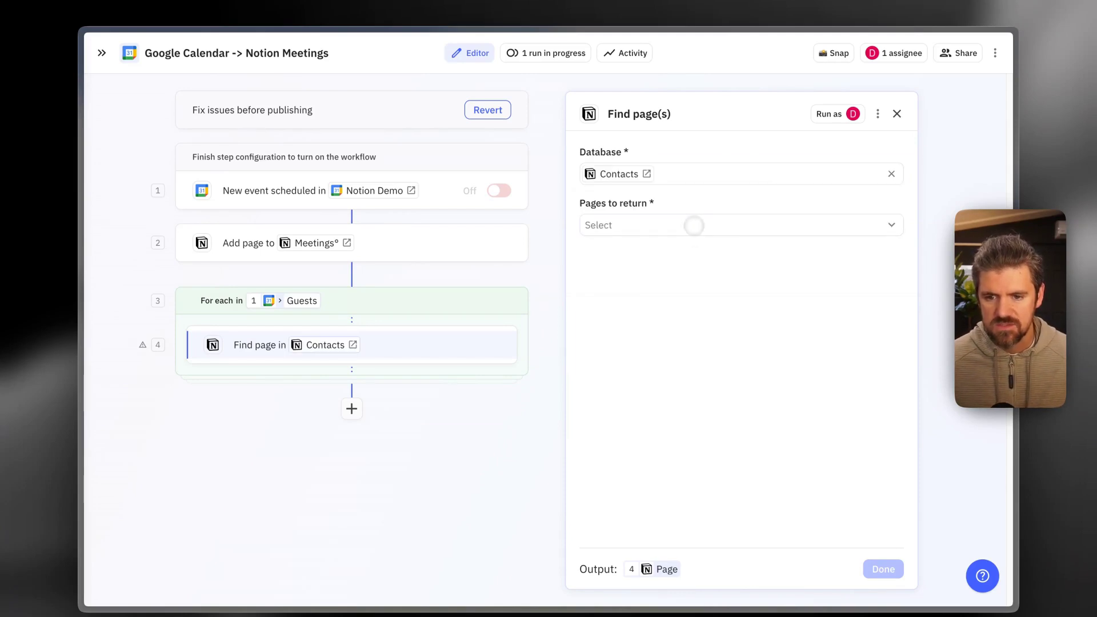
left_click(680, 225)
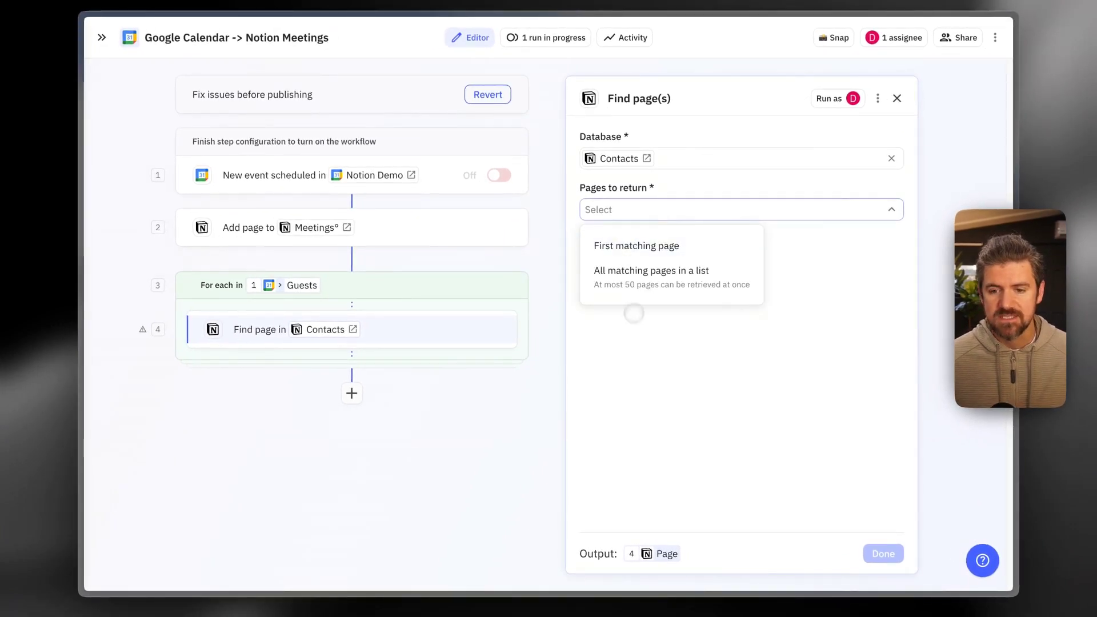
left_click(637, 277)
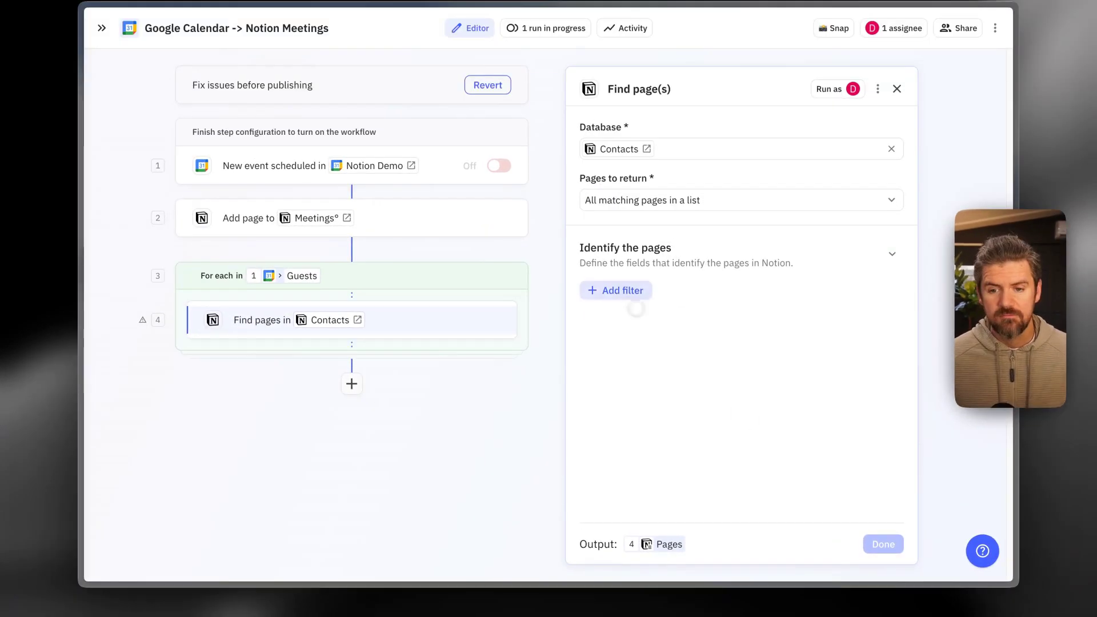
Filter the Contacts search so that Primary Email is exactly the looped guest's Email.
left_click(610, 305)
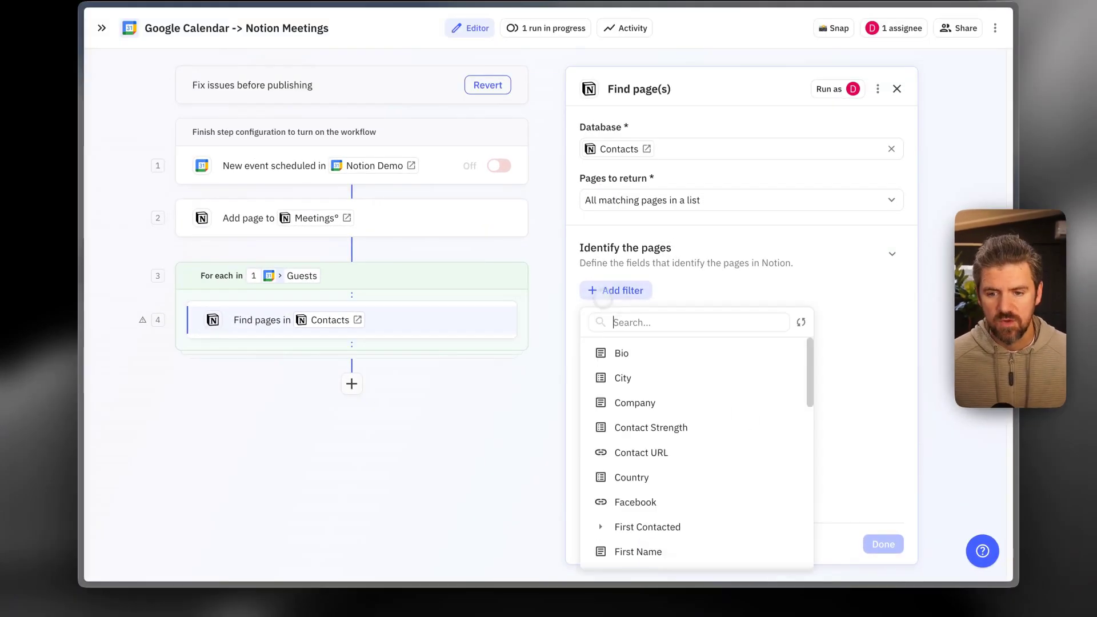
scroll(714, 434, "down", 10)
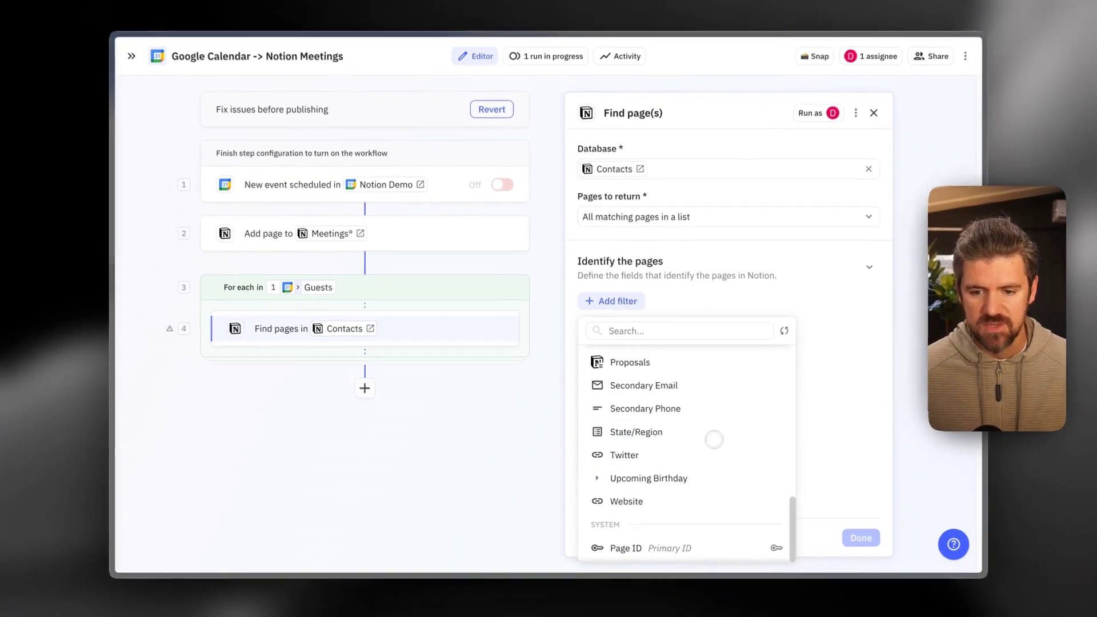
scroll(714, 440, "up", 5)
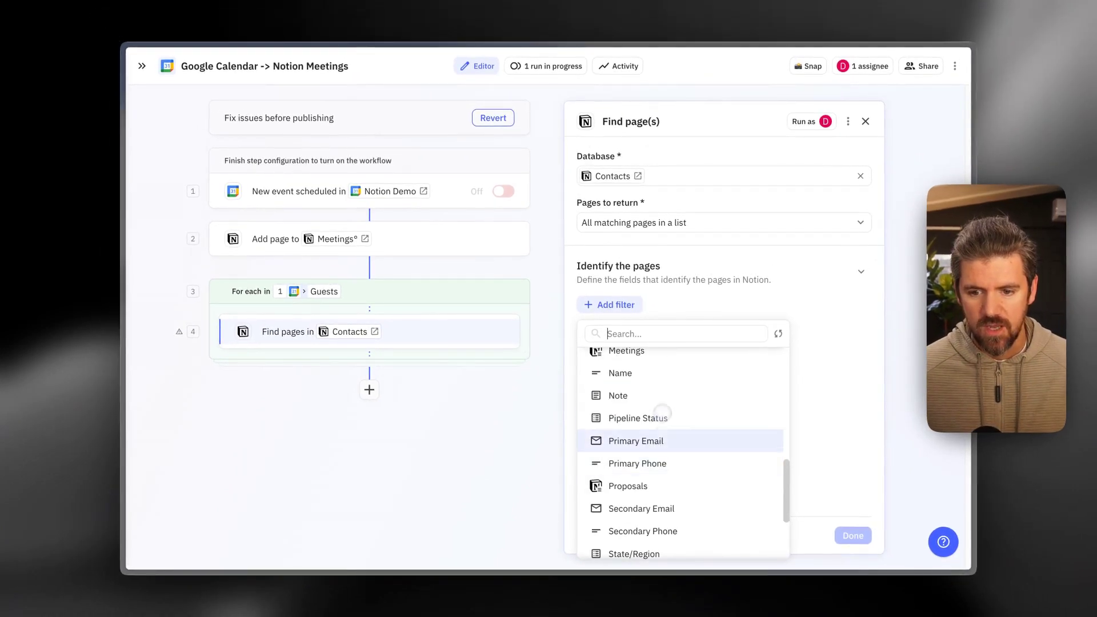
left_click(657, 441)
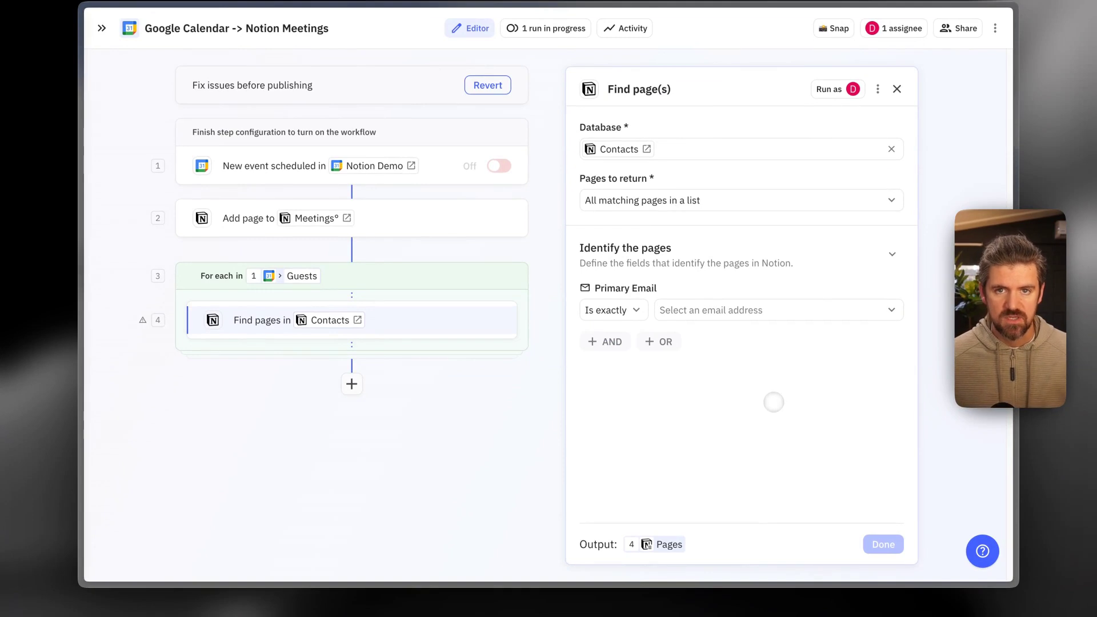
left_click(766, 313)
mouse_move(759, 434)
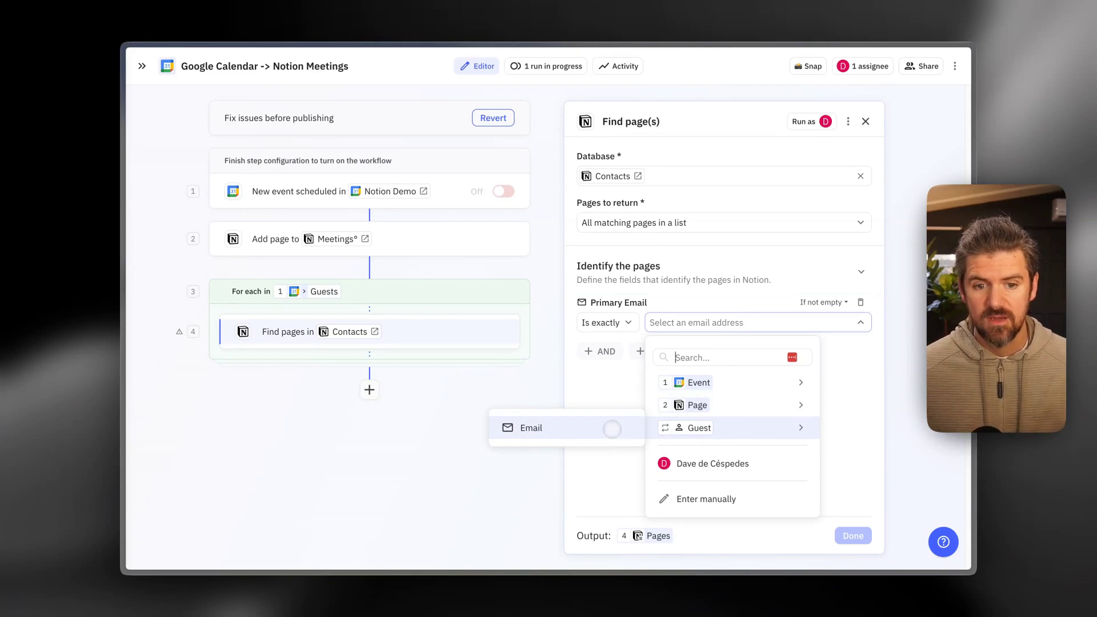
left_click(610, 428)
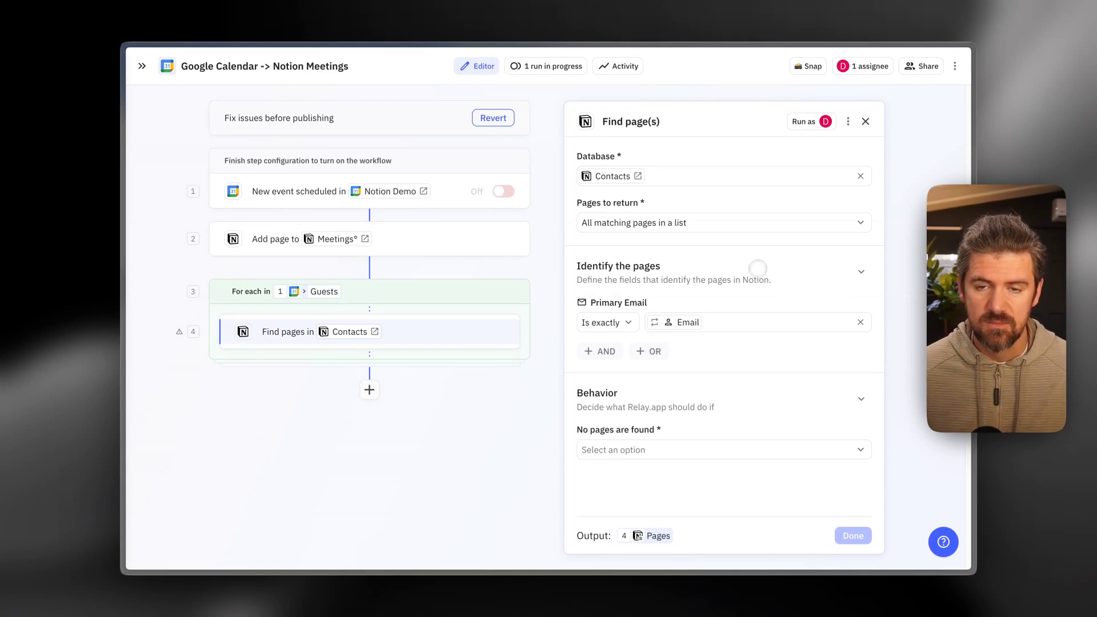
Set the Find page(s) step to Continue when no pages are found and finish its configuration.
left_click(719, 453)
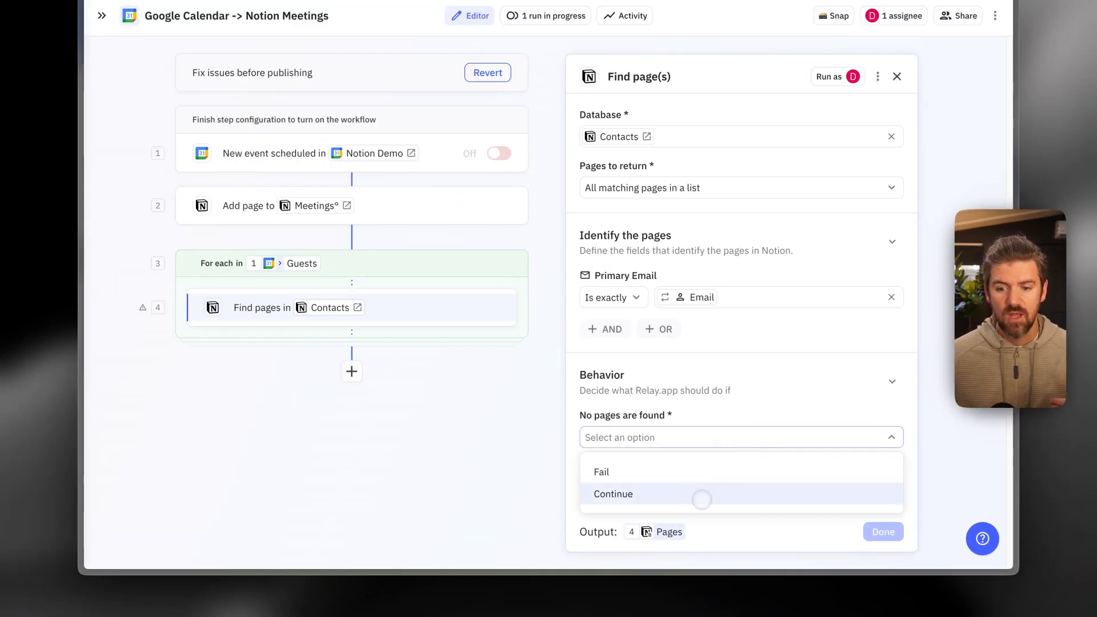
left_click(702, 494)
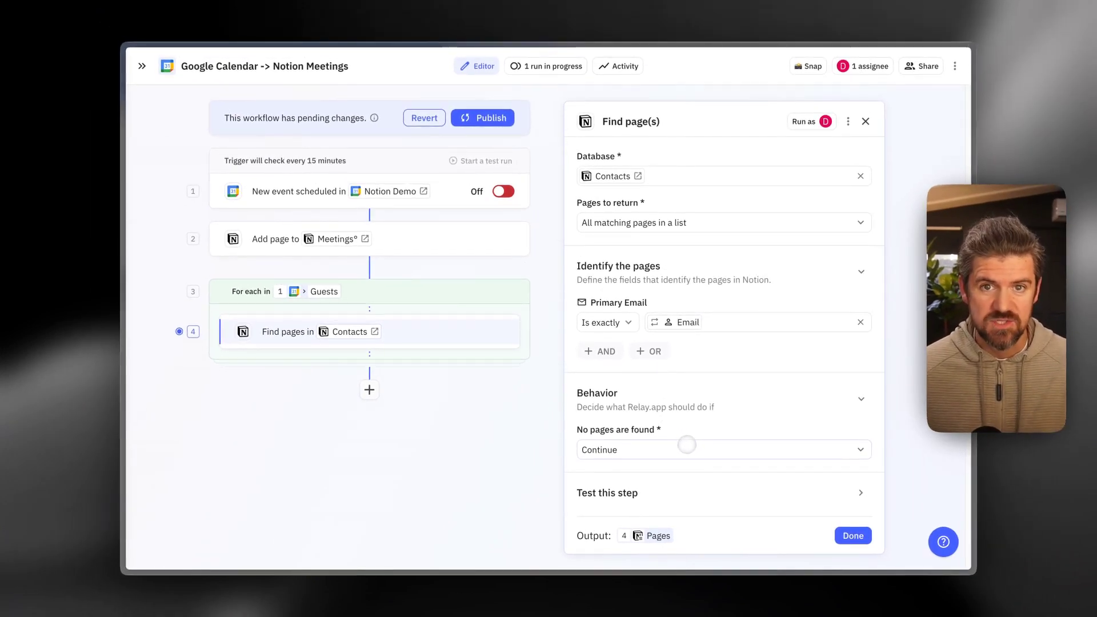
left_click(685, 450)
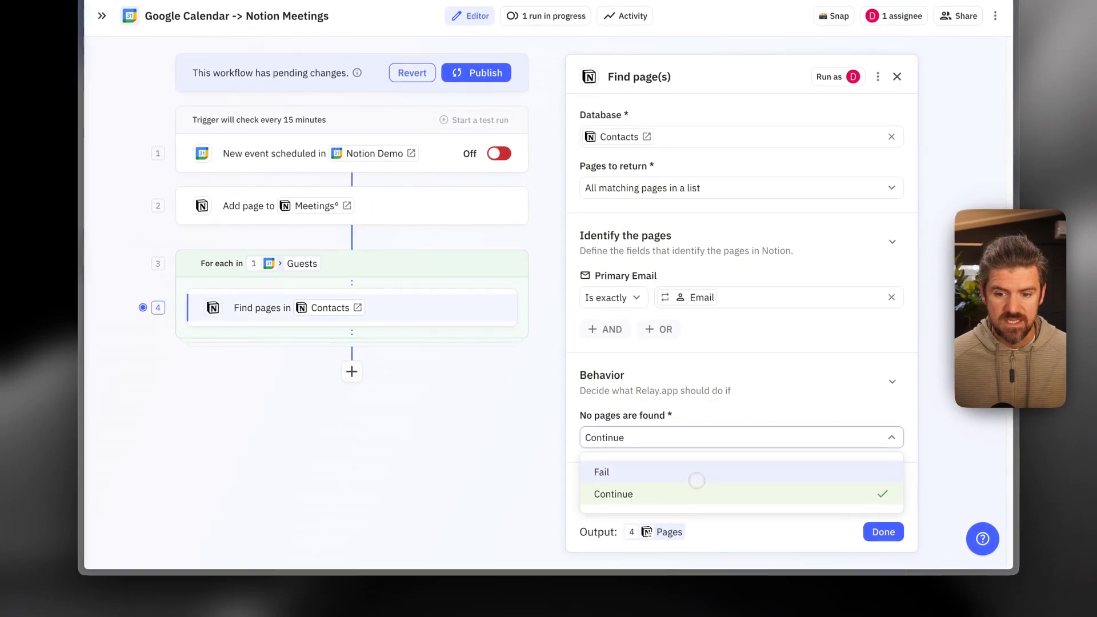
left_click(680, 482)
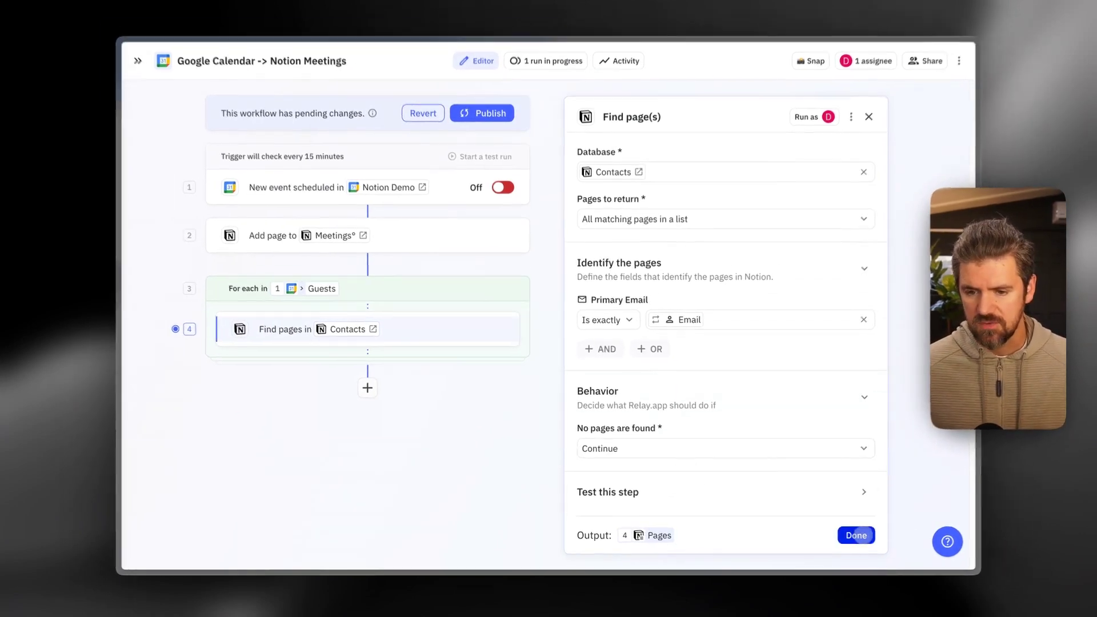
left_click(857, 535)
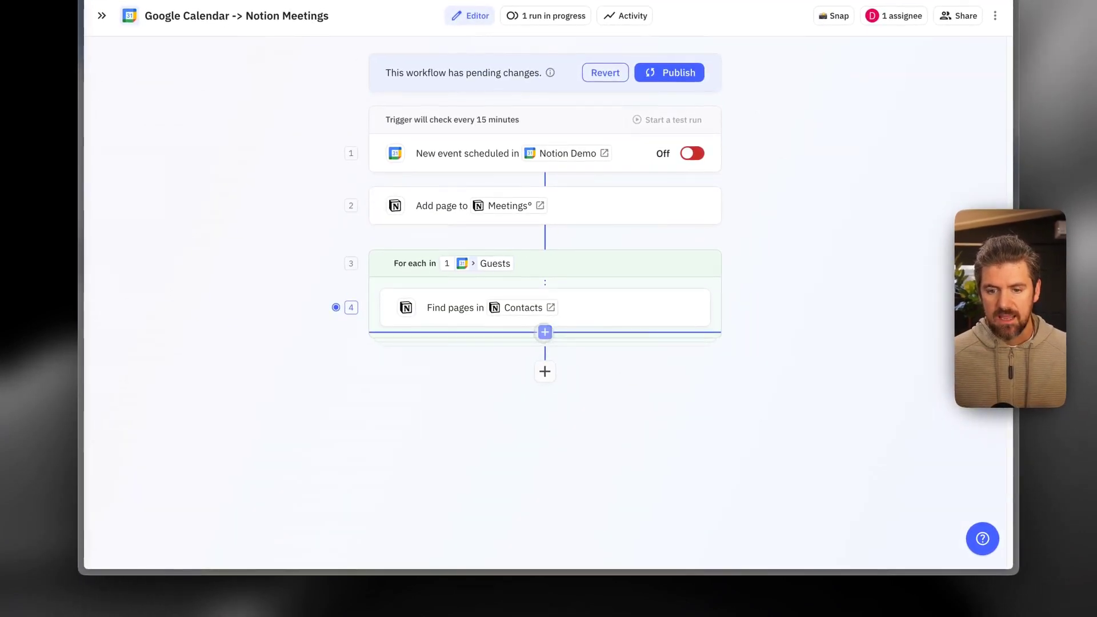
left_click(545, 332)
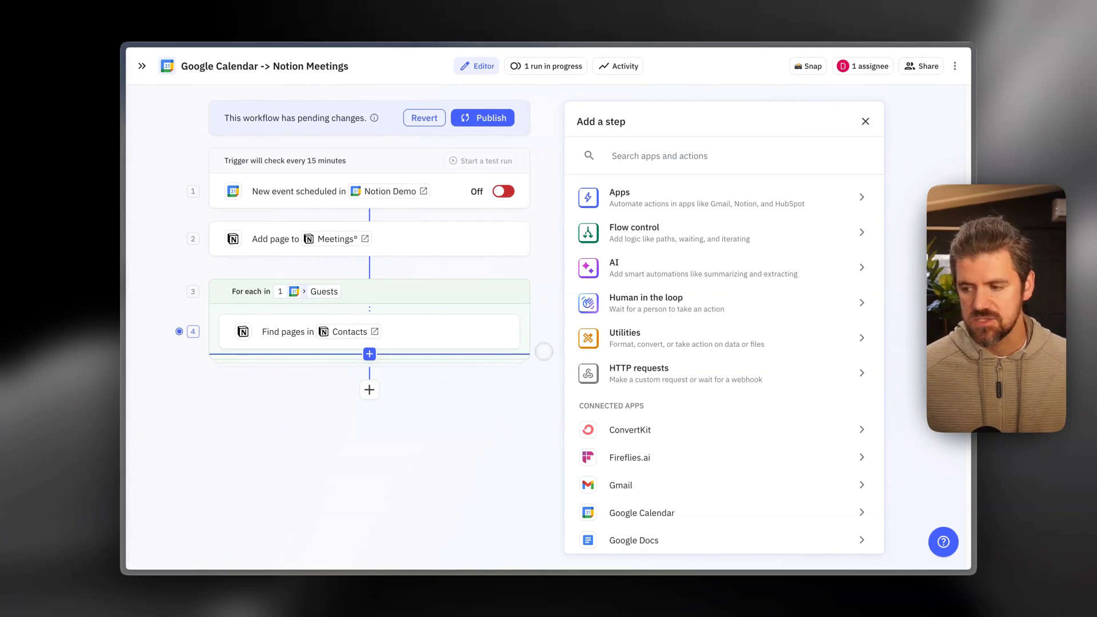
left_click(503, 332)
key("Escape")
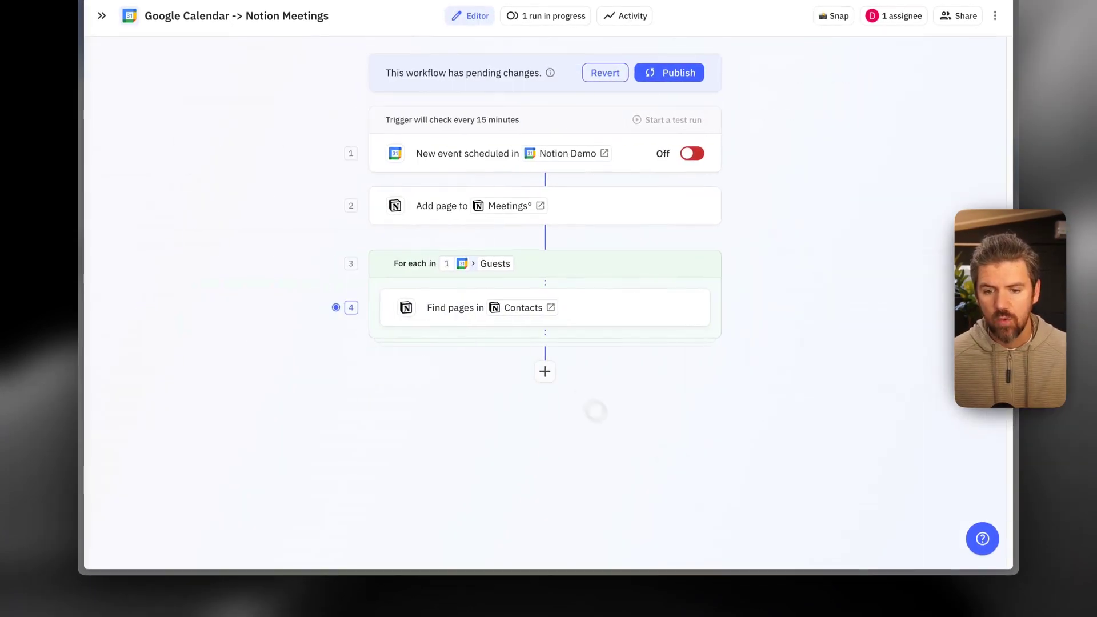
Add a Notion Update page step after Find pages in the loop, targeting the first result of the found Contacts pages.
left_click(544, 332)
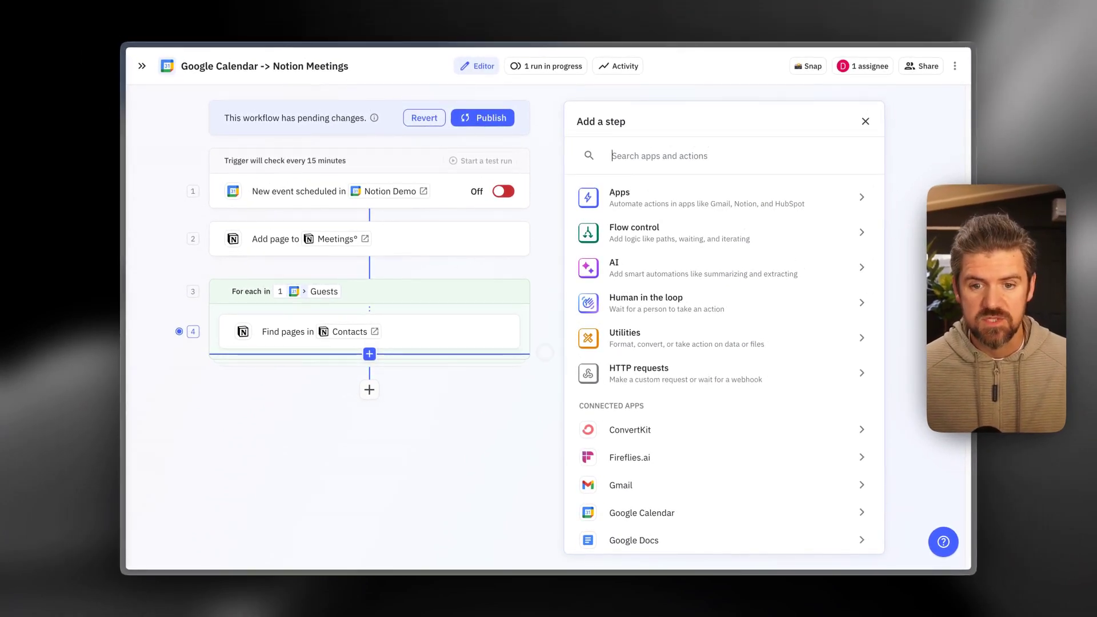
type("notion")
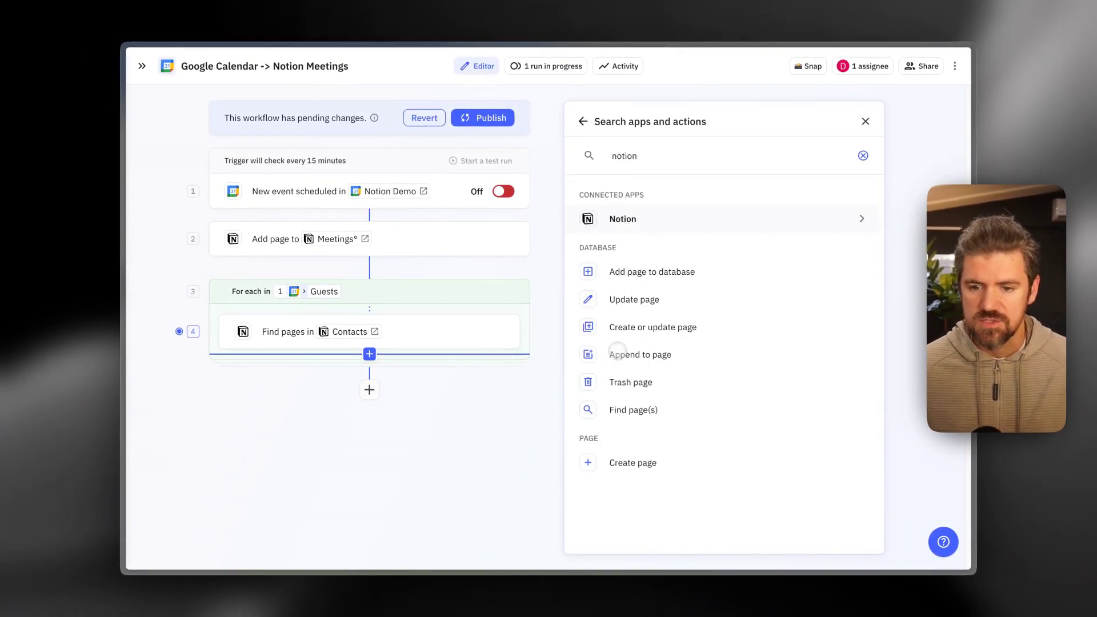
left_click(664, 300)
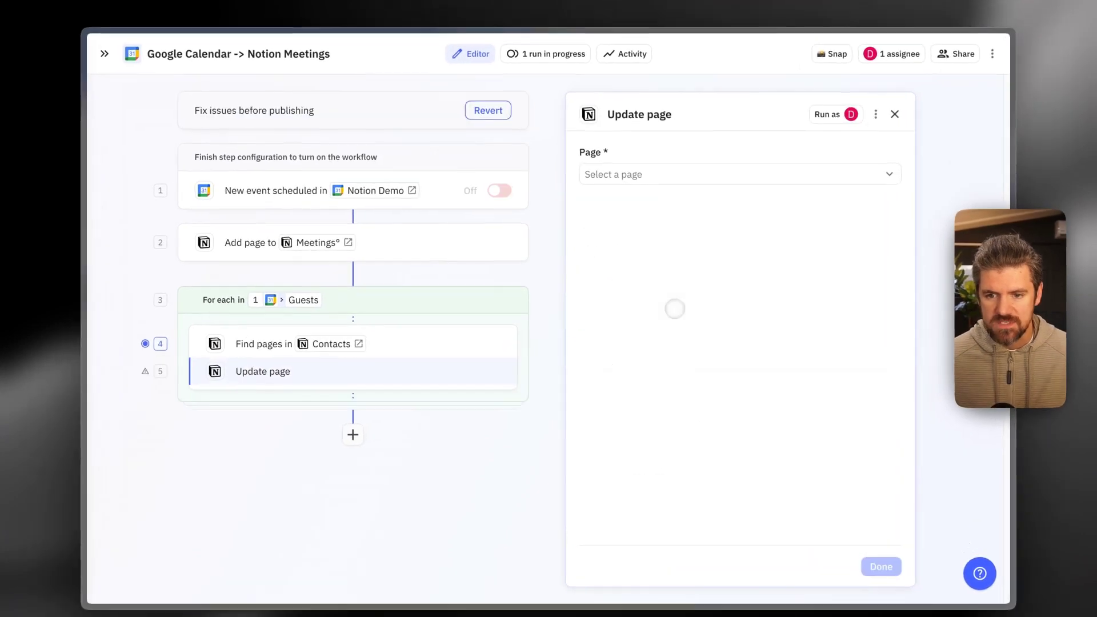
left_click(680, 173)
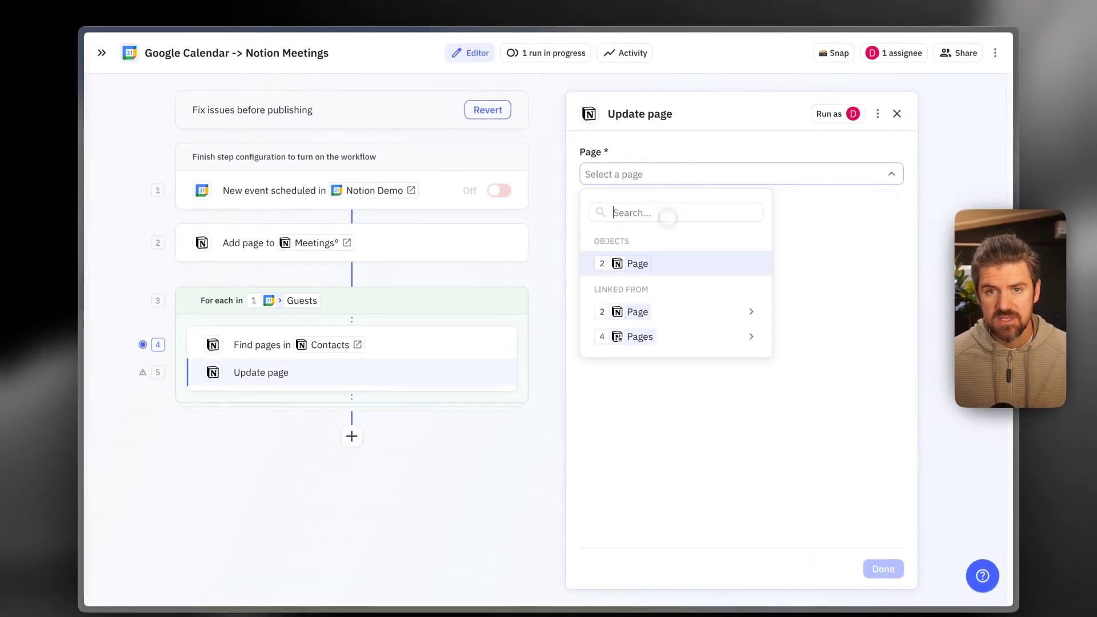
mouse_move(669, 332)
mouse_move(809, 341)
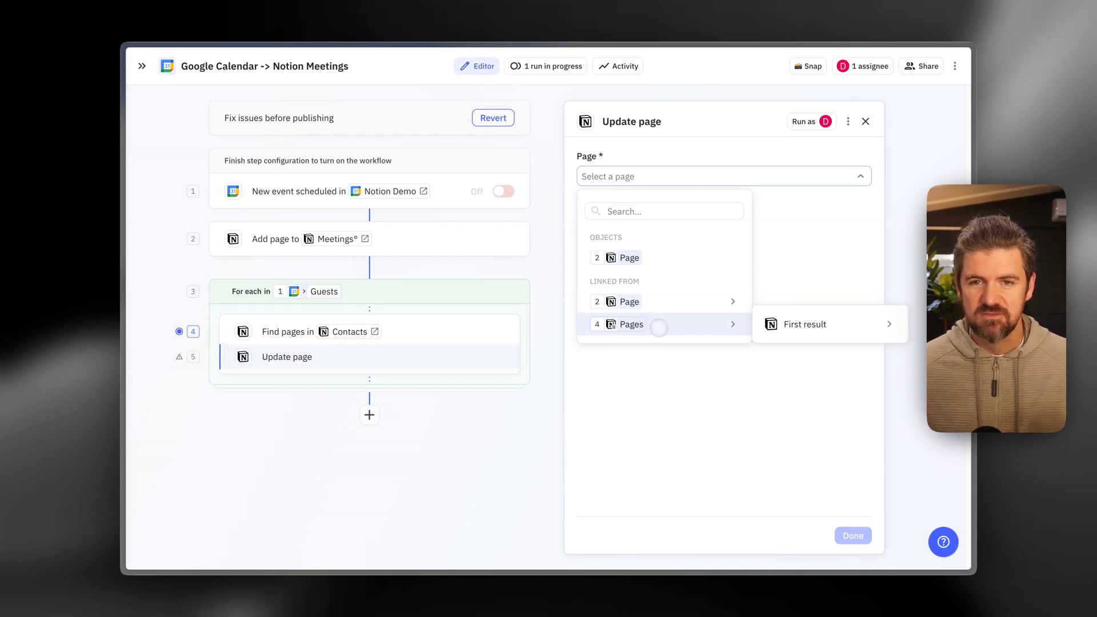
mouse_move(816, 333)
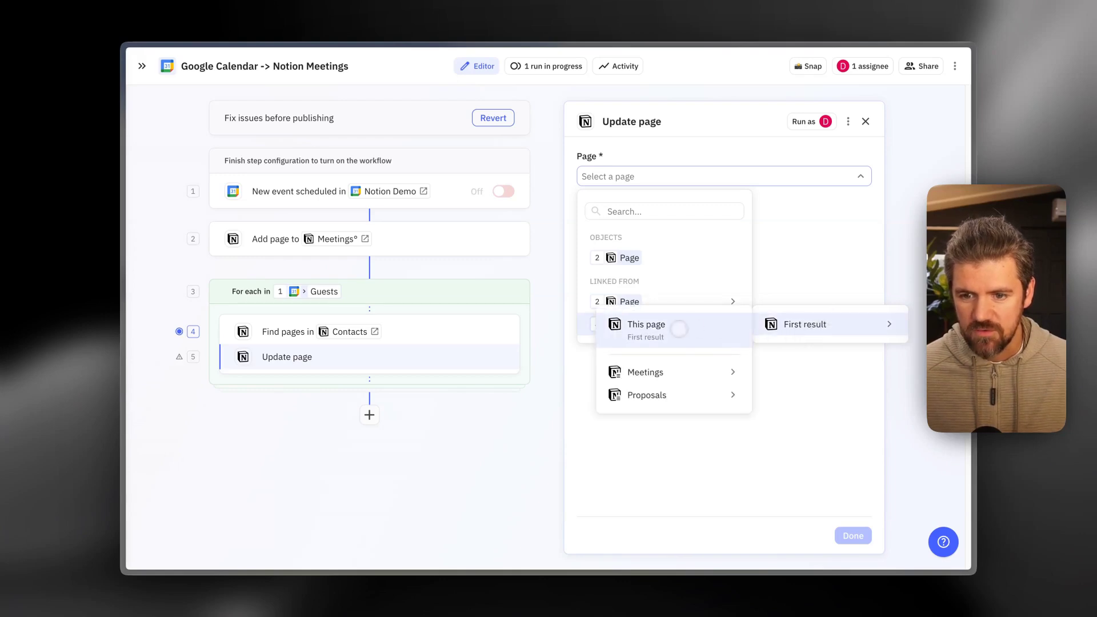
left_click(679, 329)
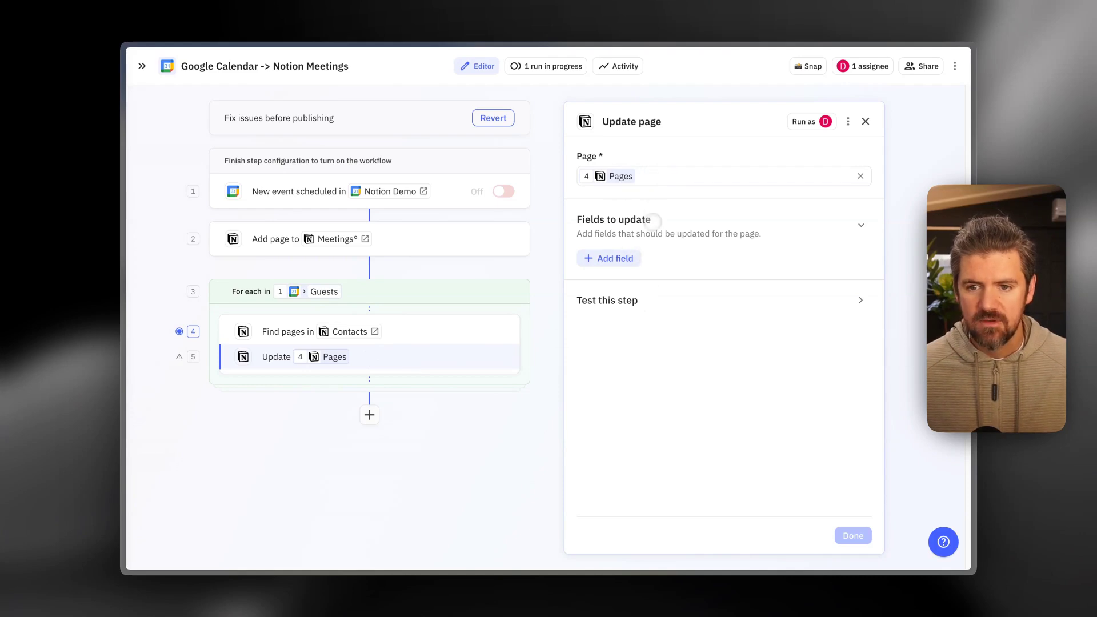
Add the Meetings field to the Update page step, fill it with the page from step 2, and finish the configuration.
left_click(635, 246)
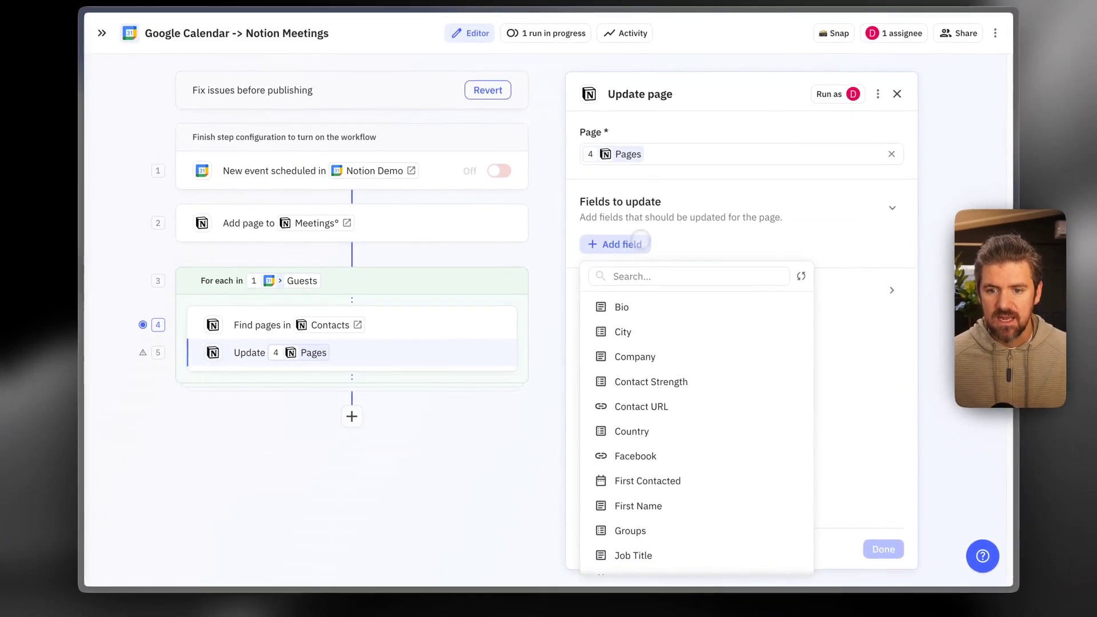
scroll(686, 332, "down", 5)
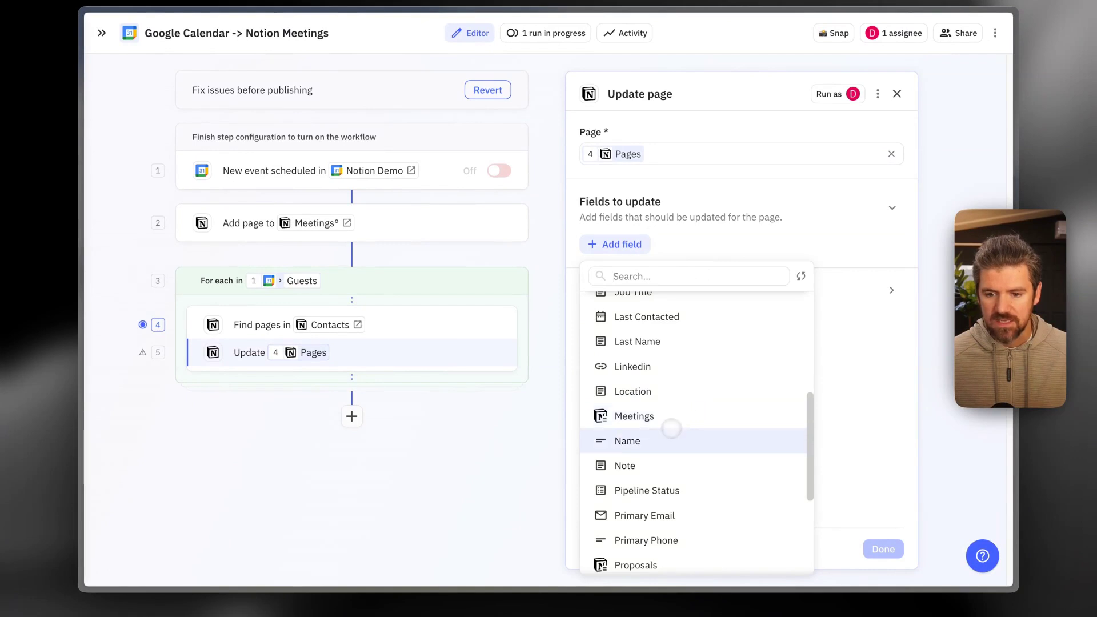
left_click(657, 417)
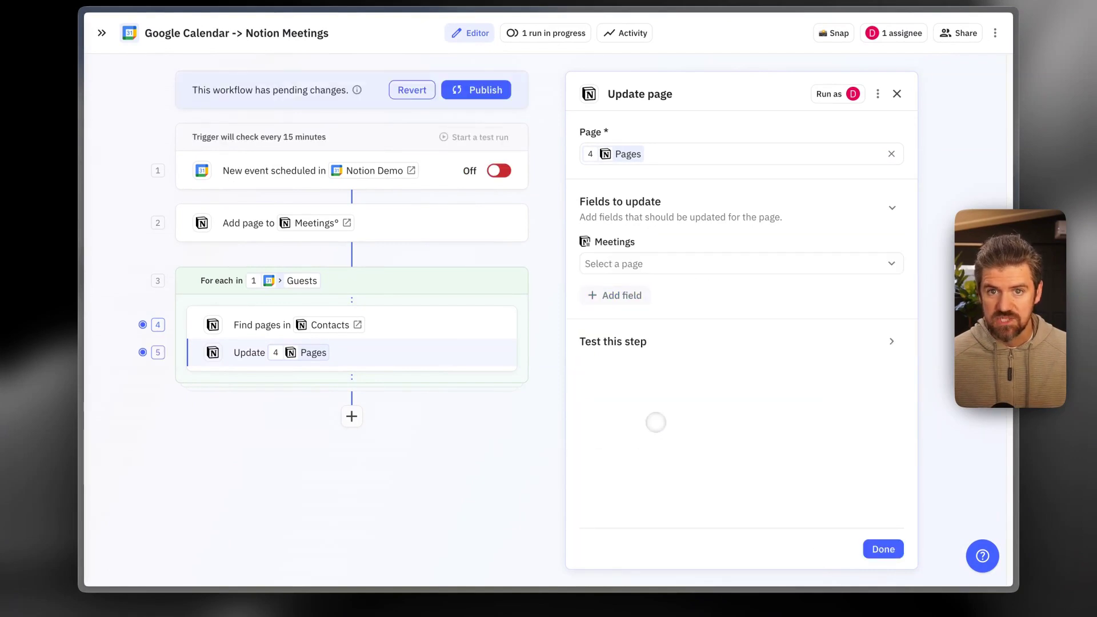
left_click(666, 263)
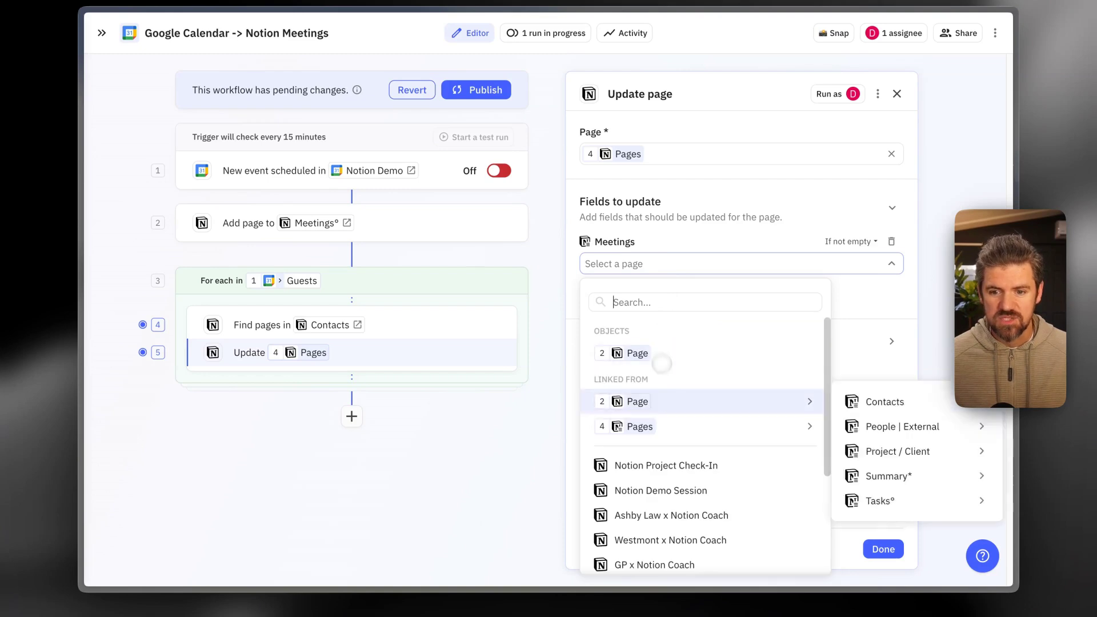
left_click(683, 354)
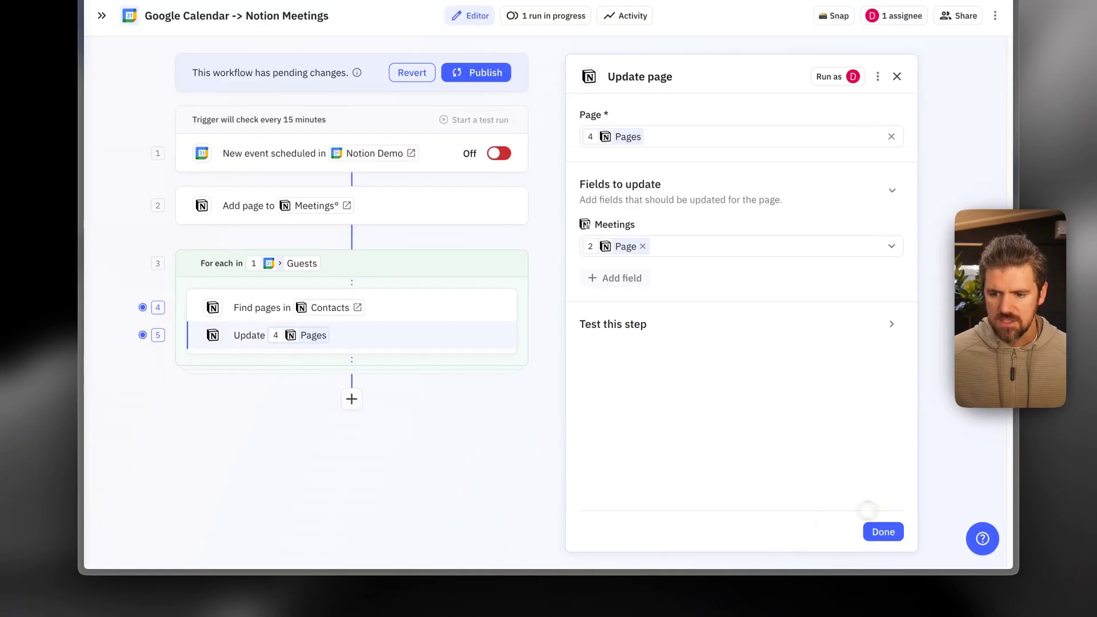
left_click(853, 535)
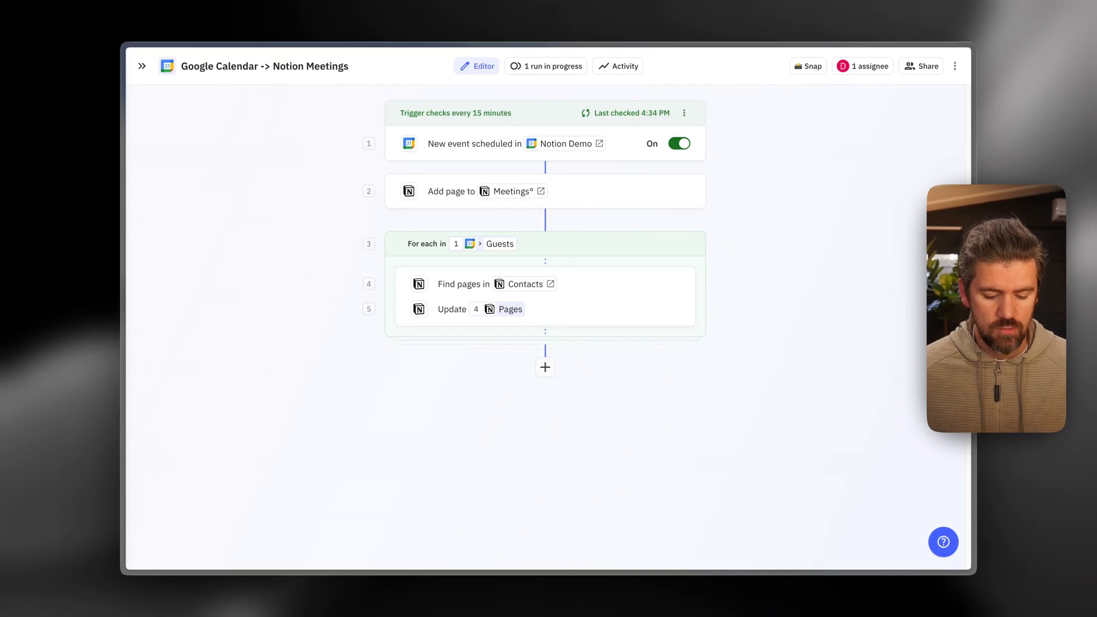
Switch to Google Calendar and start a new event titled "Notion Automation 2.0" on Thursday, December 26, 10:00–11:00am.
left_click(169, 188)
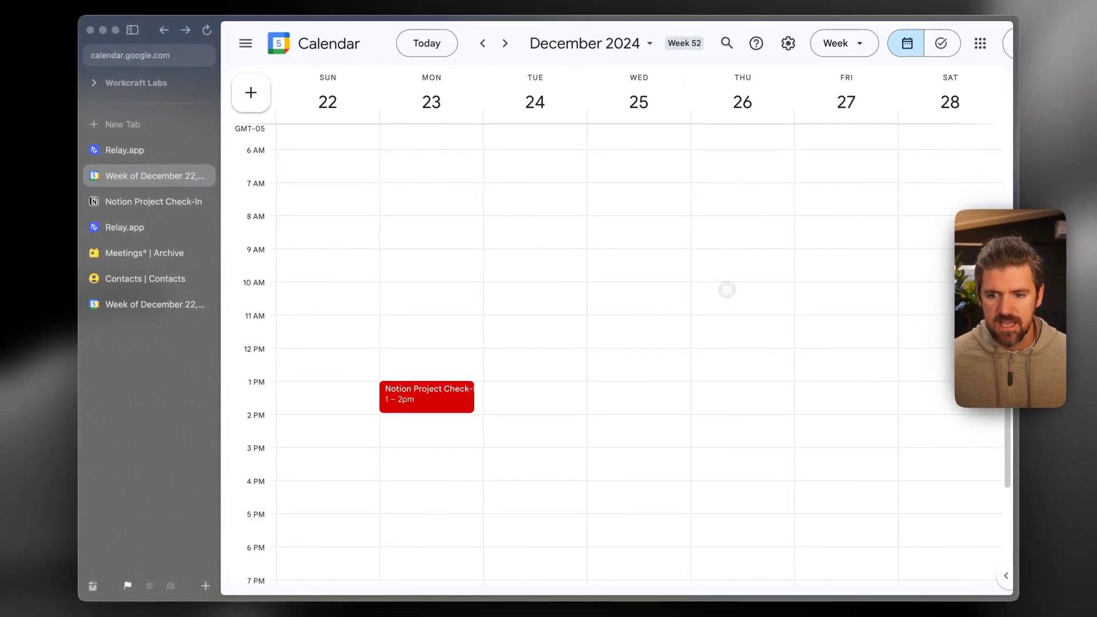
left_click(726, 289)
type("Notion Automation 2.0")
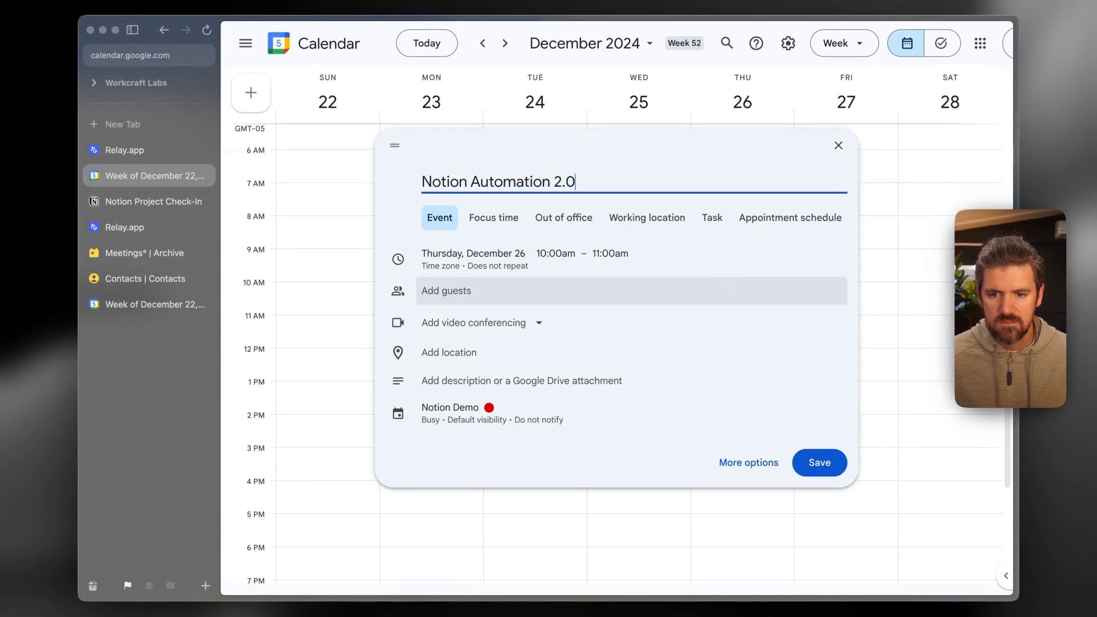
Add two guests to the event, using the contact's admin and primary e-mail addresses.
left_click(613, 296)
type("admin")
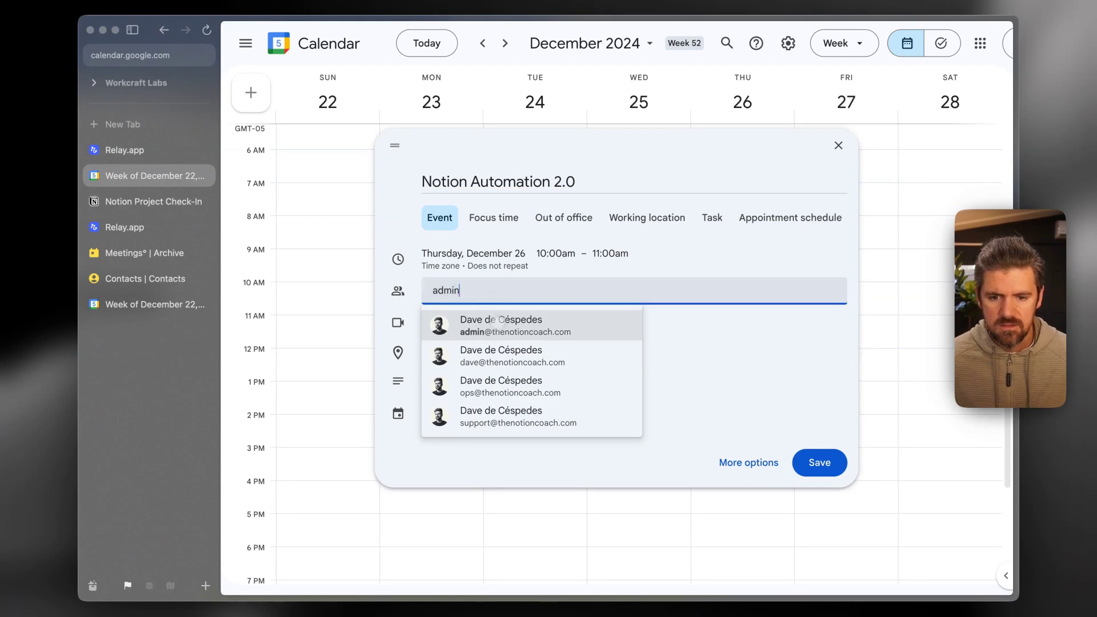
left_click(497, 323)
type("dave")
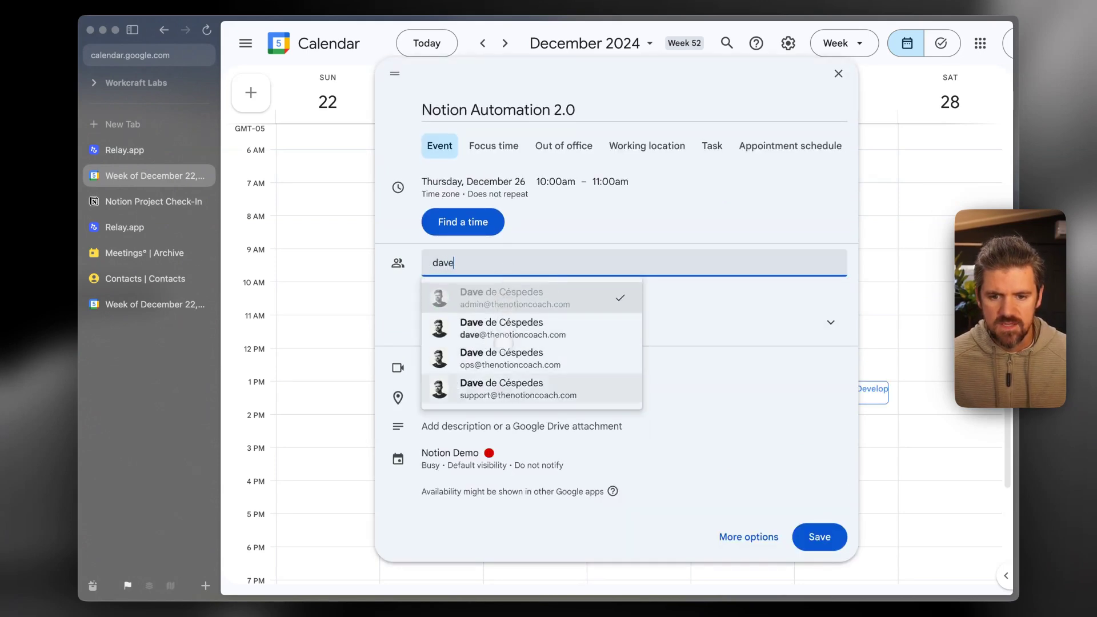
left_click(503, 333)
Add Zoom Meeting video conferencing to the event and enter the description "This is a description!".
left_click(474, 413)
left_click(454, 446)
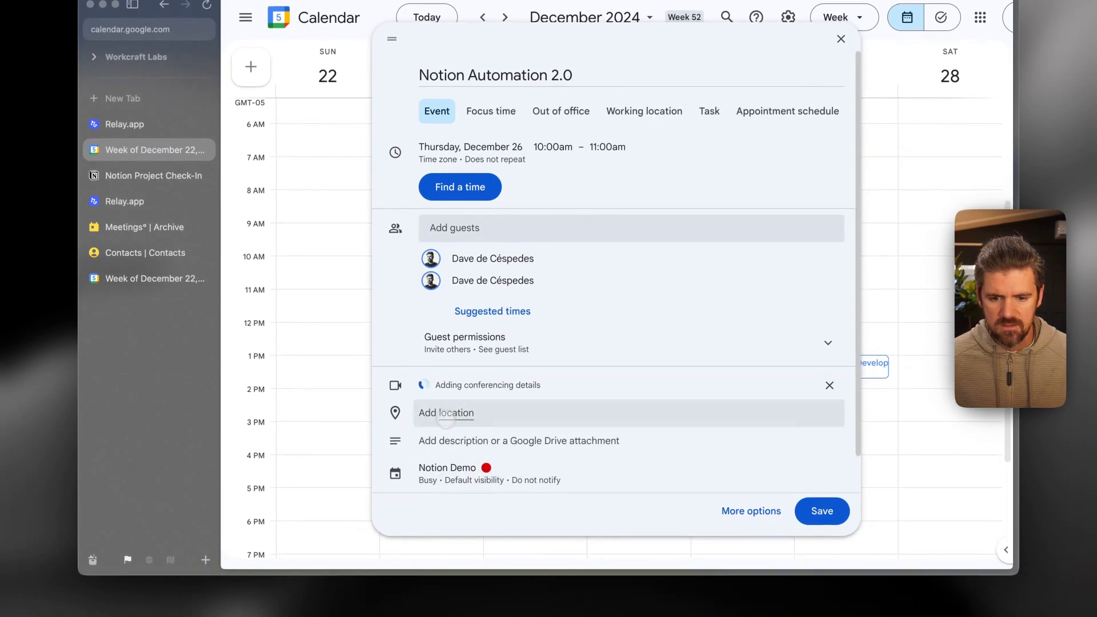
left_click(455, 422)
type("This is a description!")
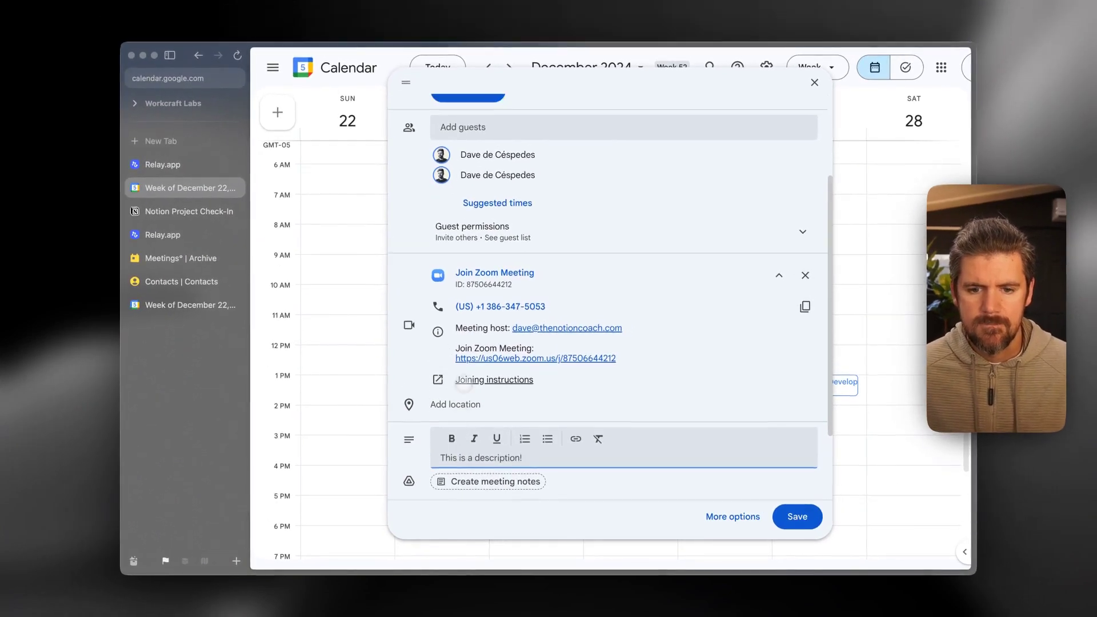
Save the calendar event and send the invitation emails to its guests.
scroll(463, 384, "up", 5)
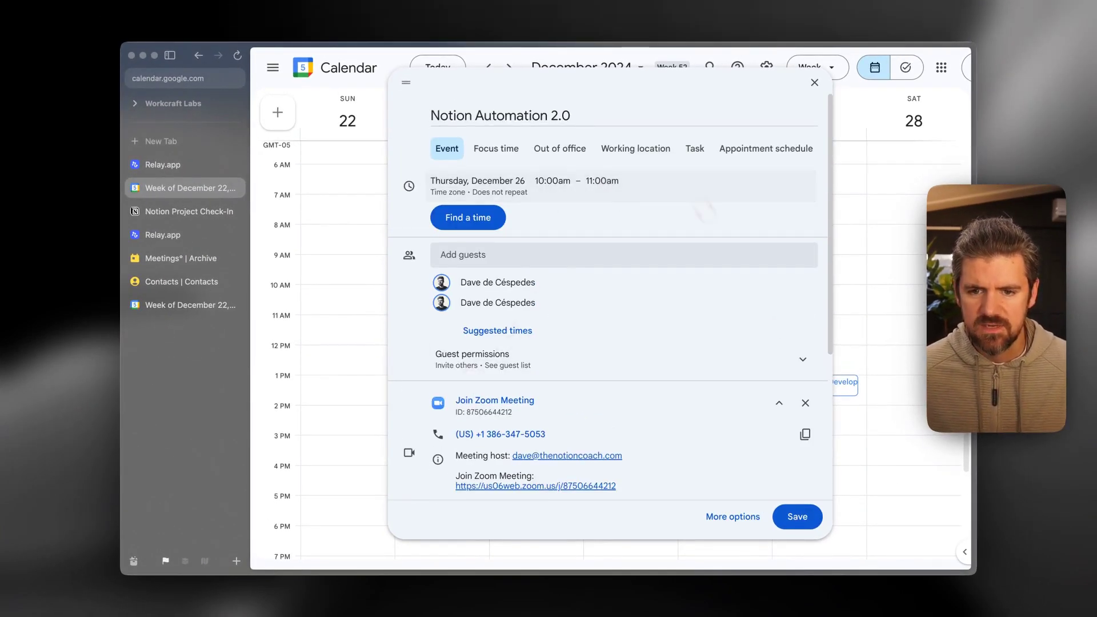
left_click(798, 517)
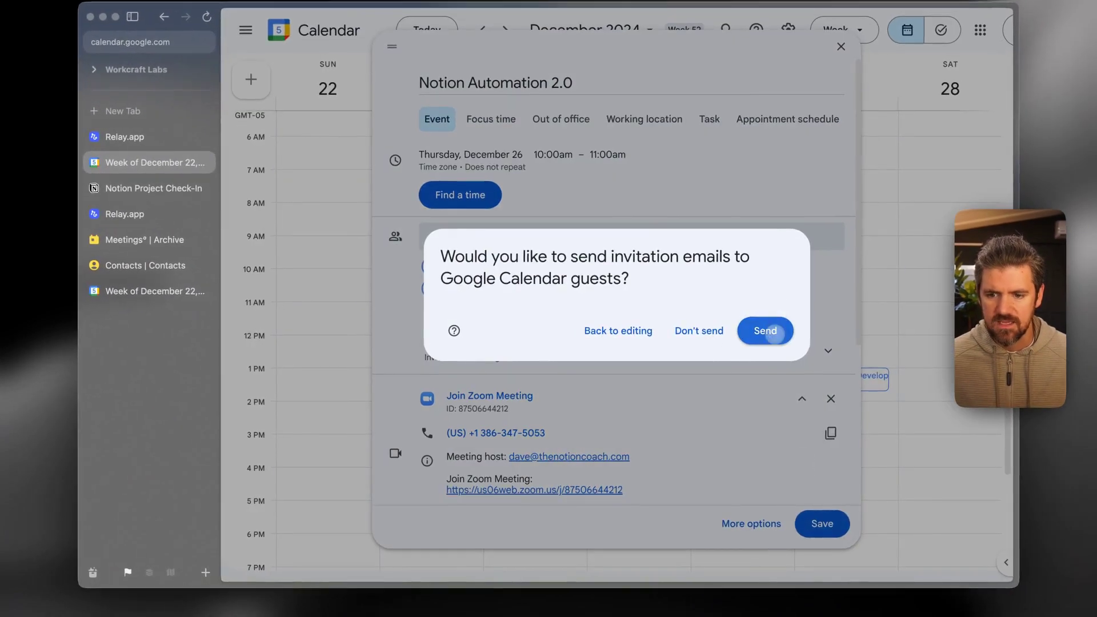
left_click(763, 330)
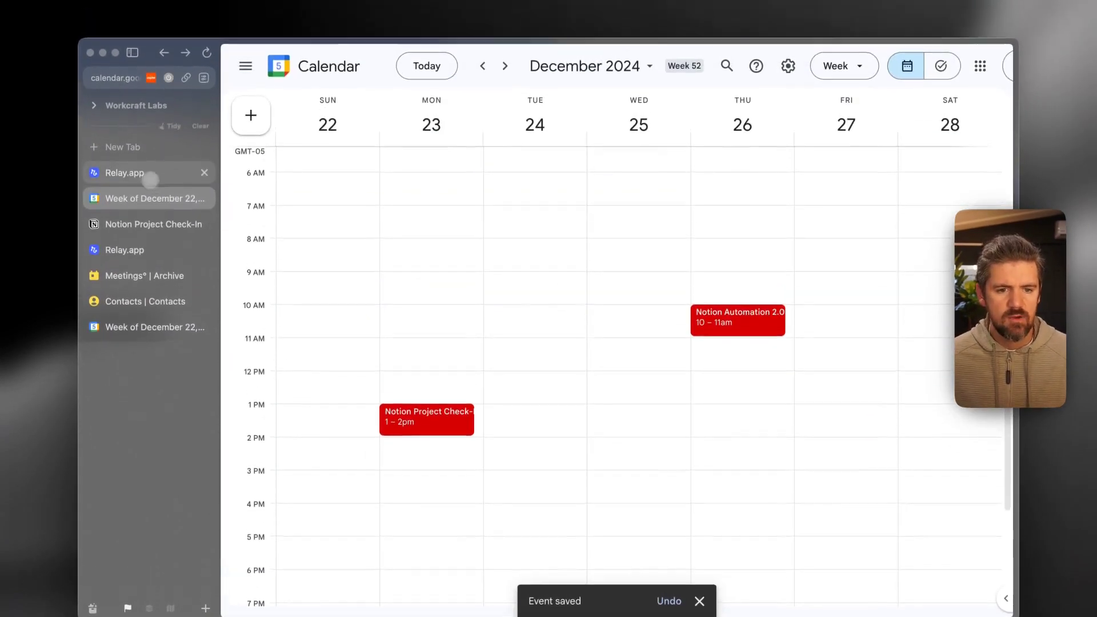
Switch to the Relay.app workflow and create a test run from the Notion Automation 2.0 event.
left_click(147, 146)
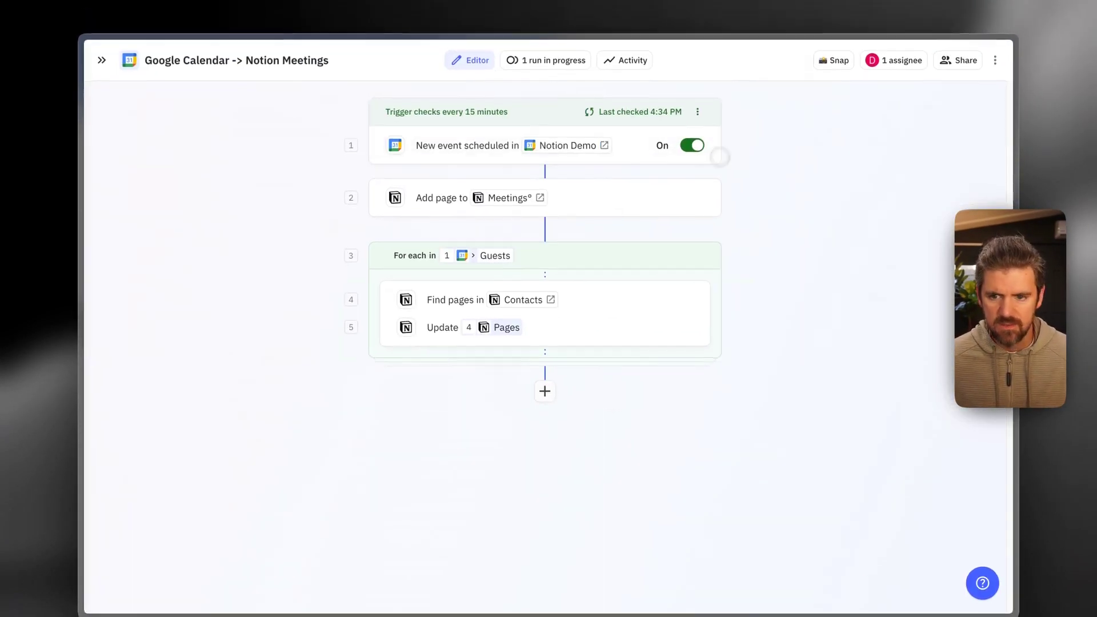
left_click(698, 111)
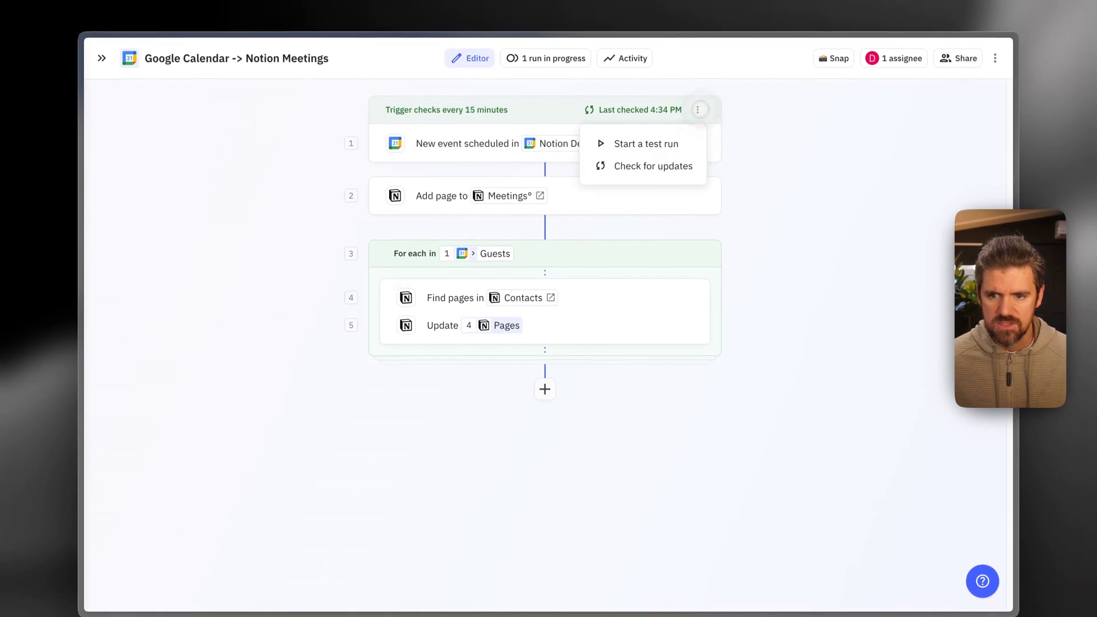
left_click(651, 143)
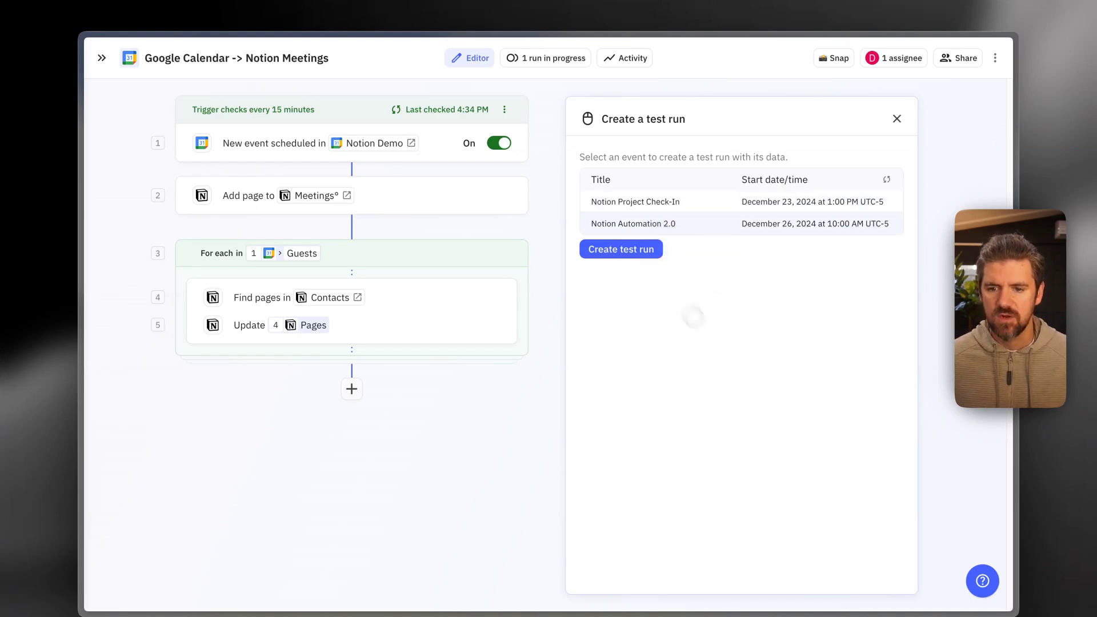
left_click(612, 251)
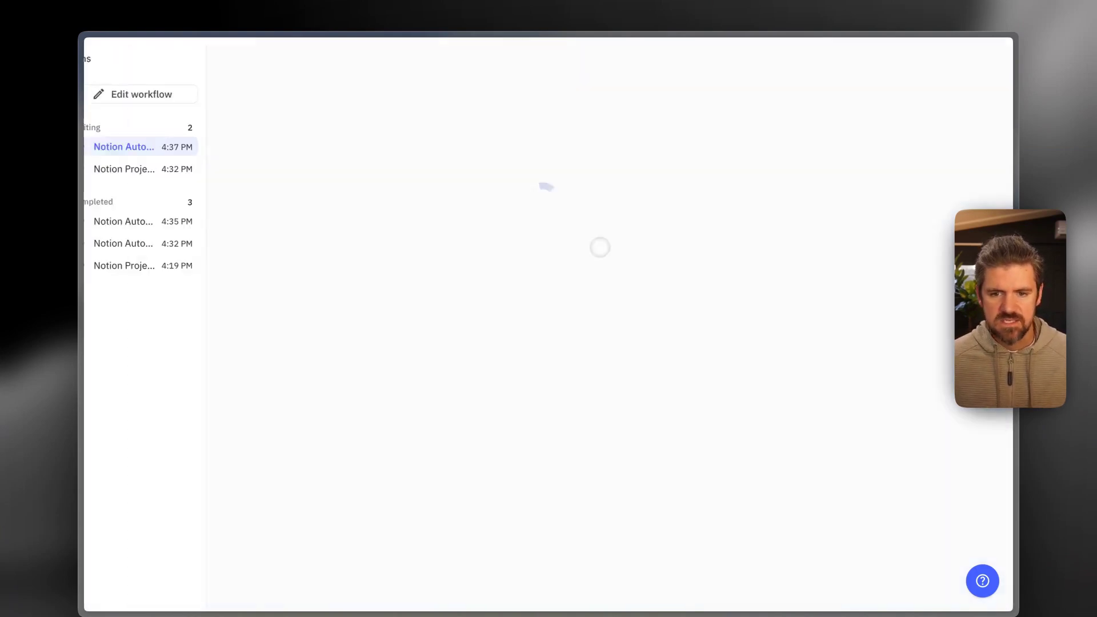
left_click(764, 131)
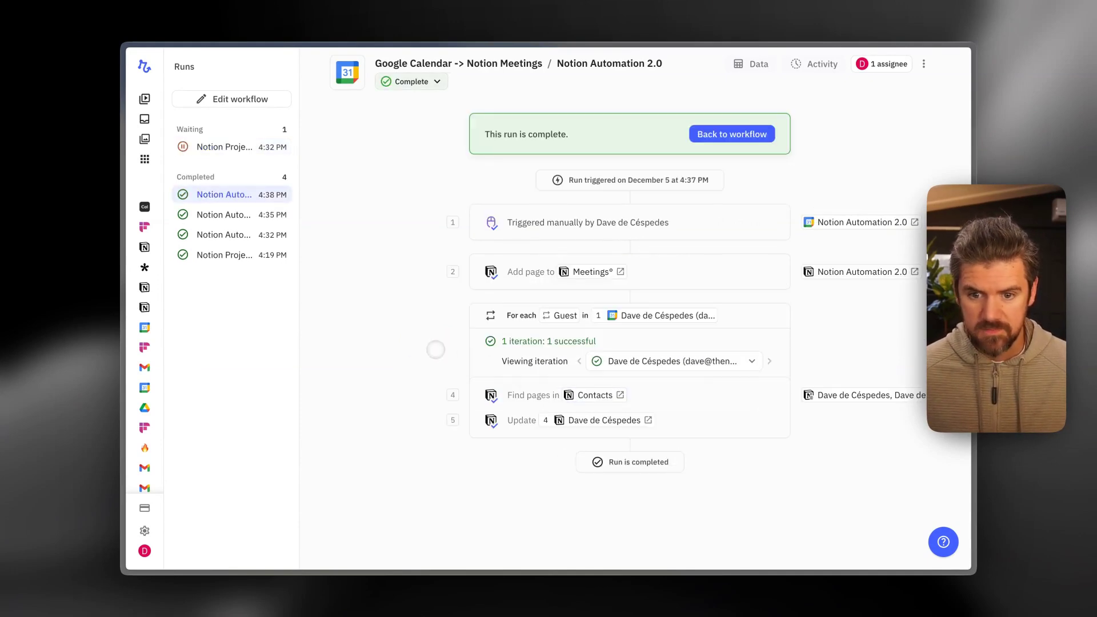
Switch to the Notion Meetings database and open the Notion Automation 2.0 page on December 26.
left_click(166, 252)
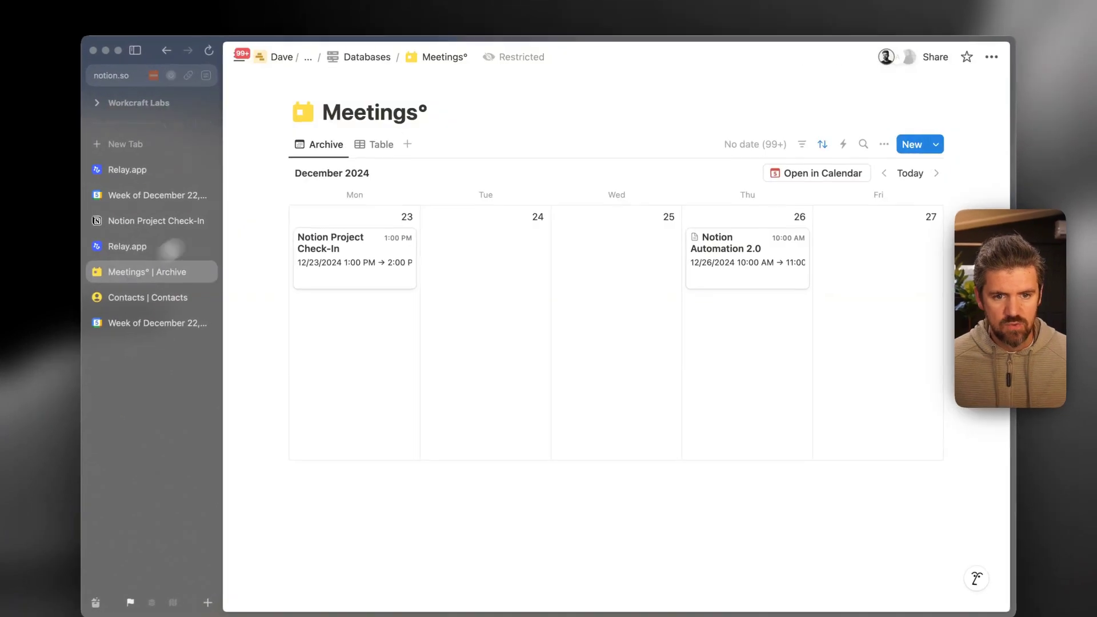
key("super+s")
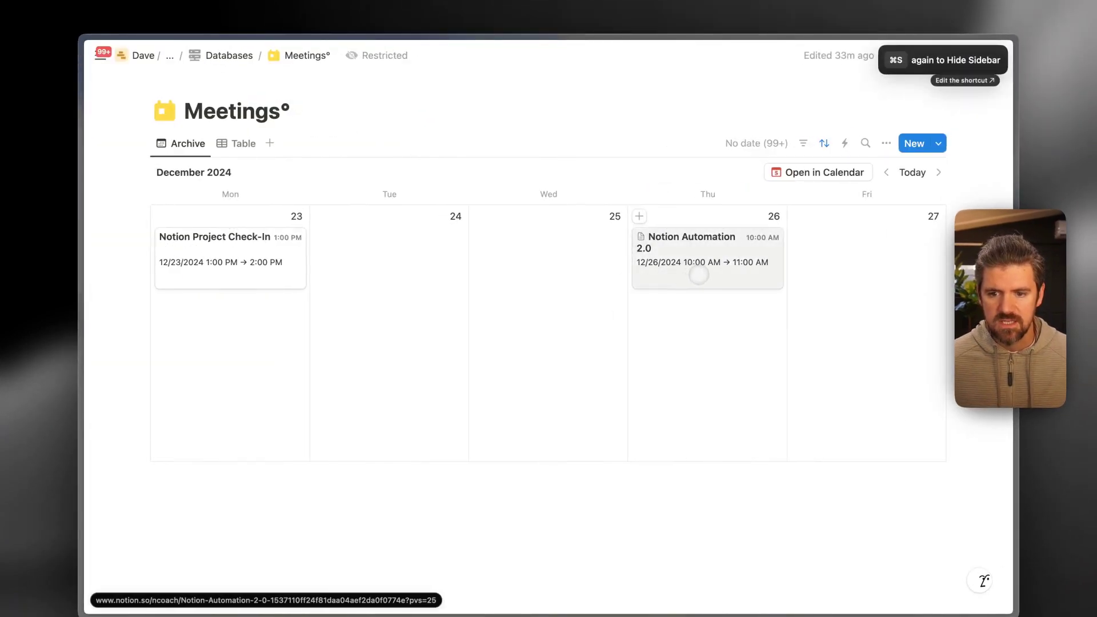
left_click(697, 274)
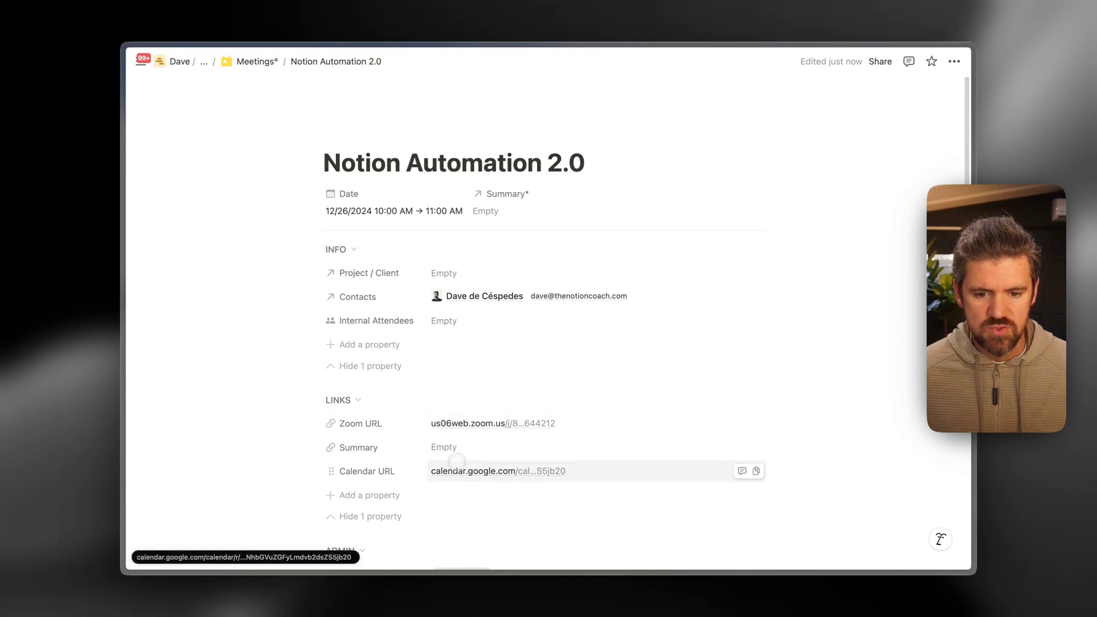
Follow the meeting page's Calendar URL to its Google Calendar event, and return to Notion to check the description in the page body.
left_click(467, 473)
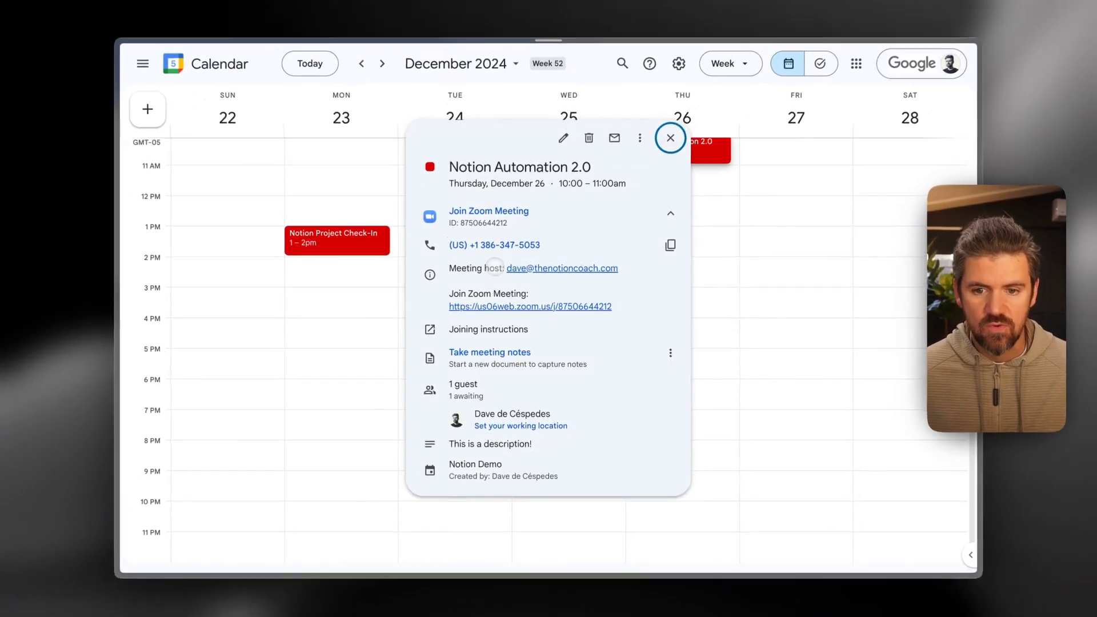
key("super+Tab")
scroll(436, 343, "down", 5)
triple_click(364, 329)
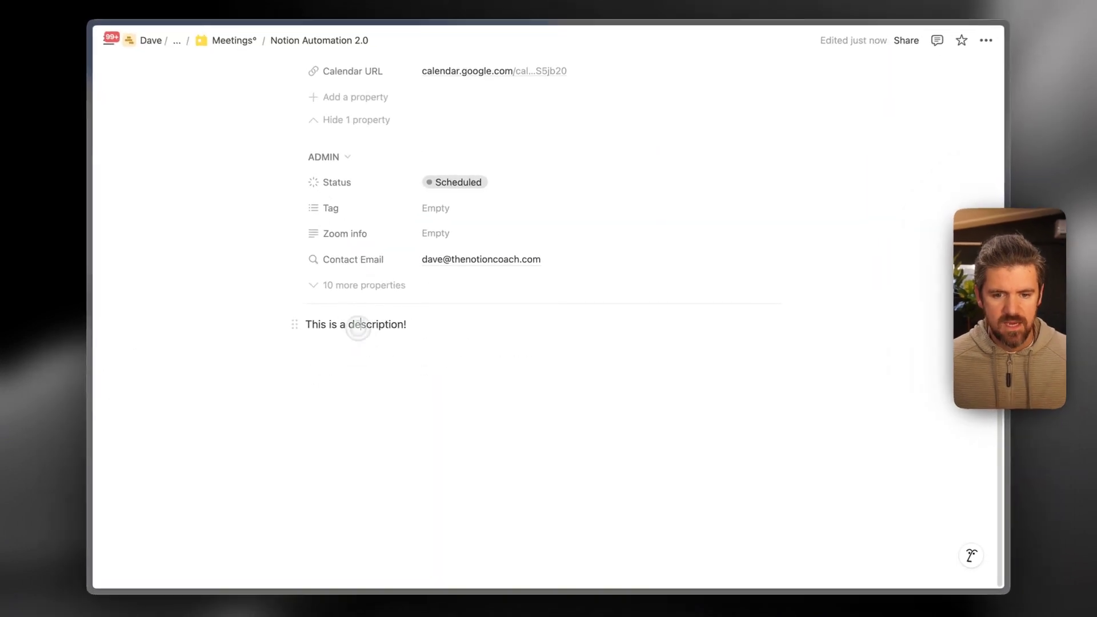
scroll(364, 336, "up", 8)
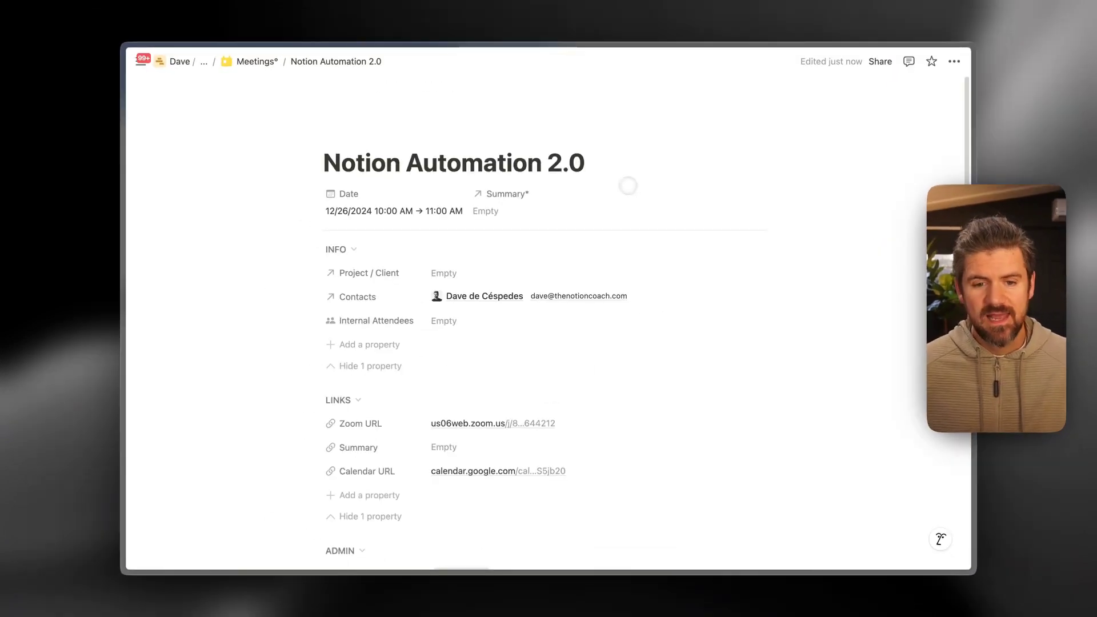
Switch to the Notion Contacts database, check the guest's Meetings relation in side peek, and close the peek.
left_click(146, 265)
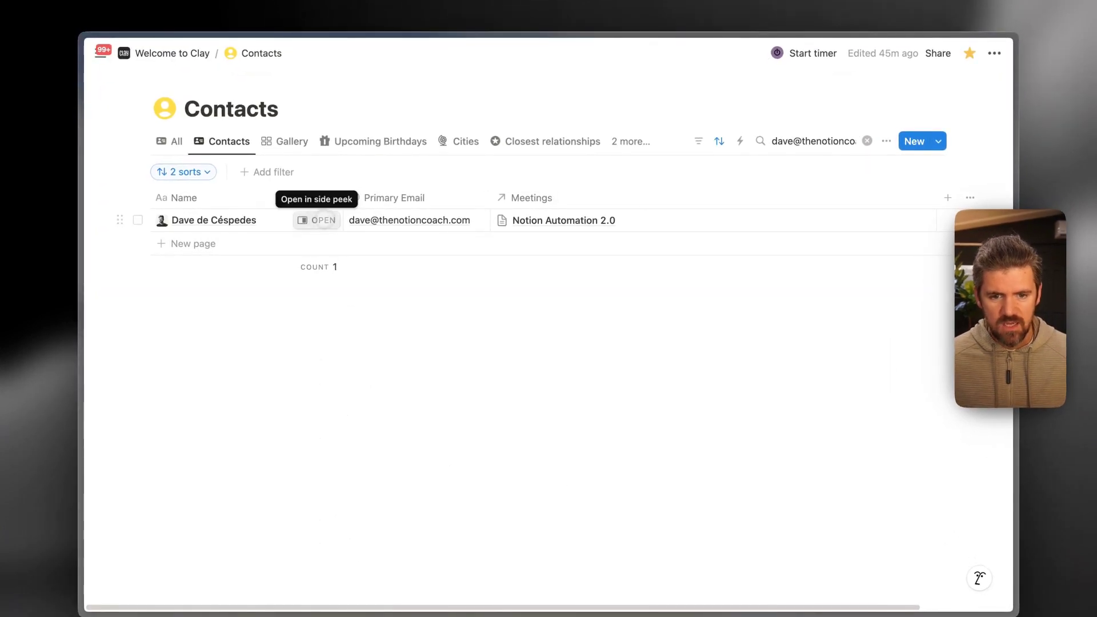
left_click(323, 219)
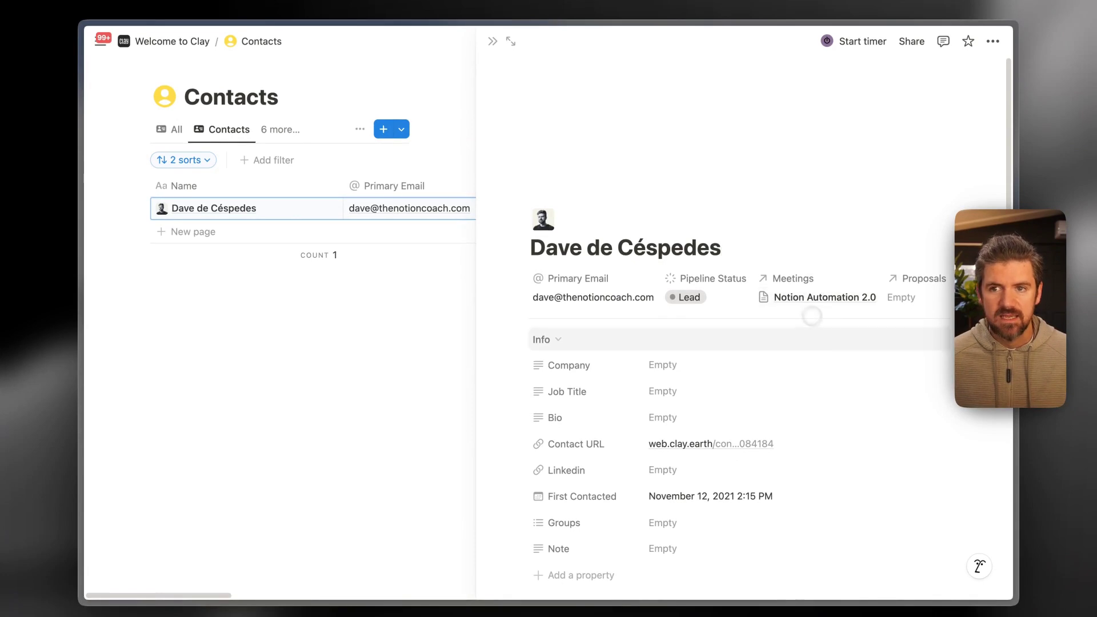
left_click(404, 327)
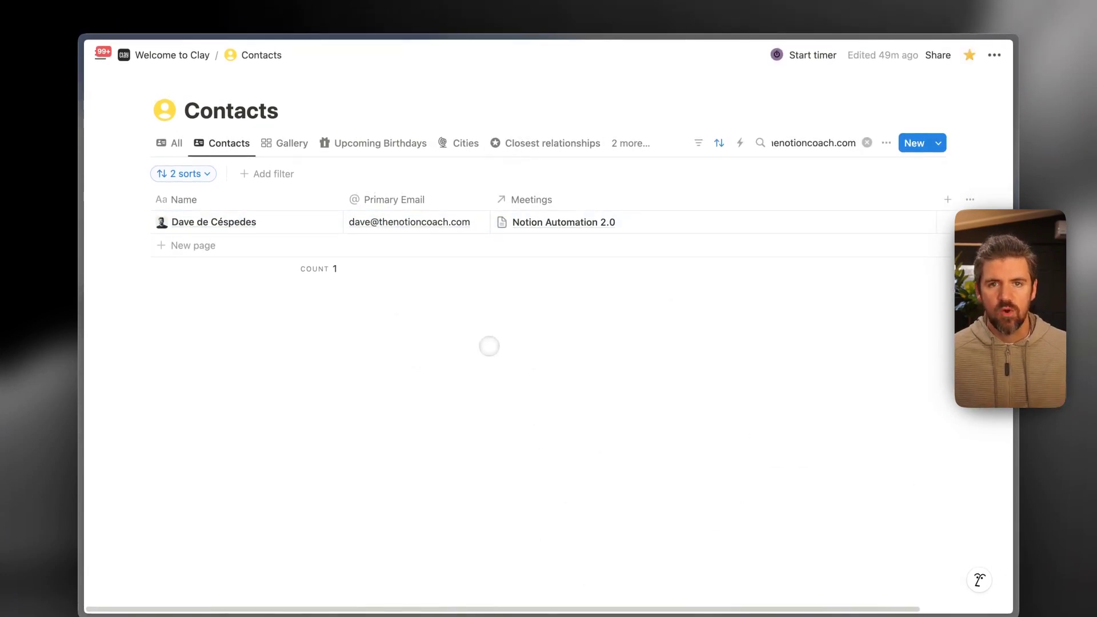